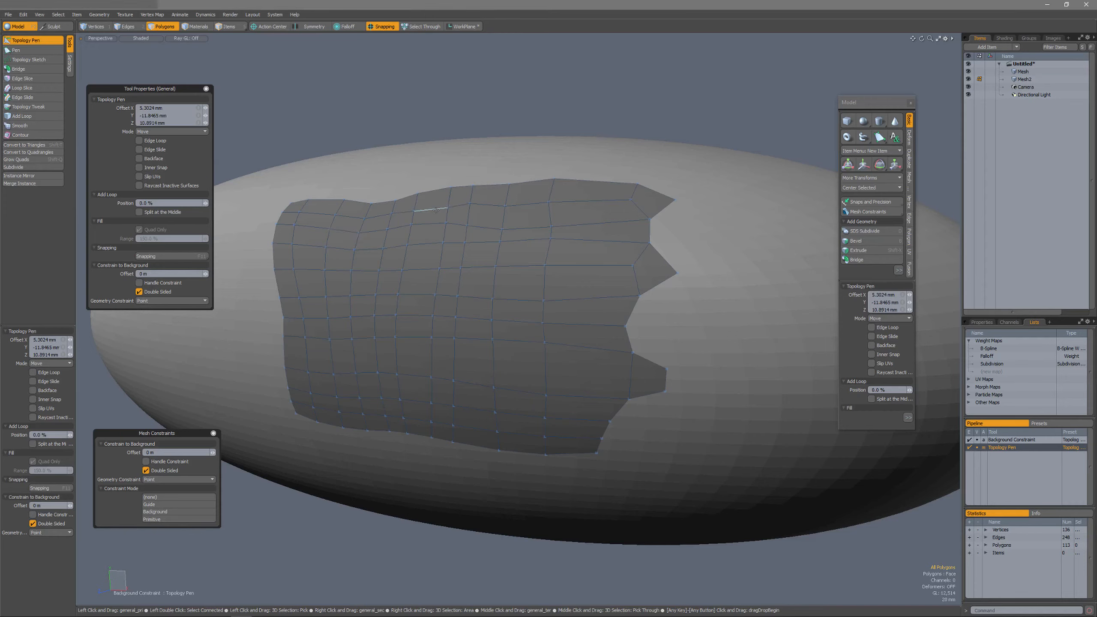
Adjust the interior of the patch by moving mesh elements with the Topology Pen, and drop the tool.
left_click_drag(528, 217, 531, 215)
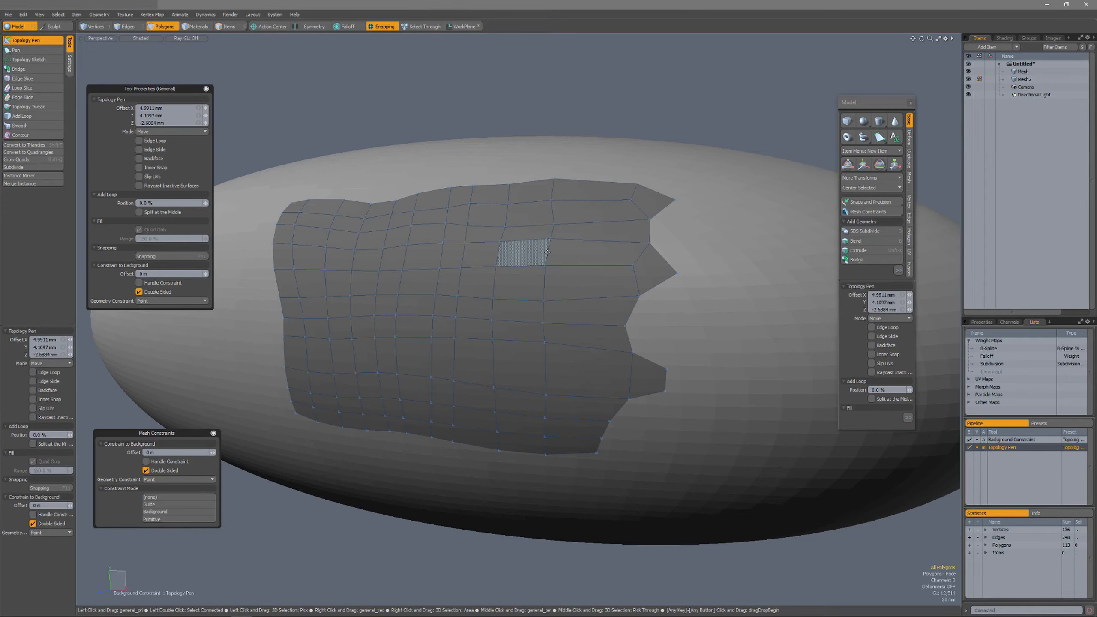
left_click_drag(548, 252, 504, 353)
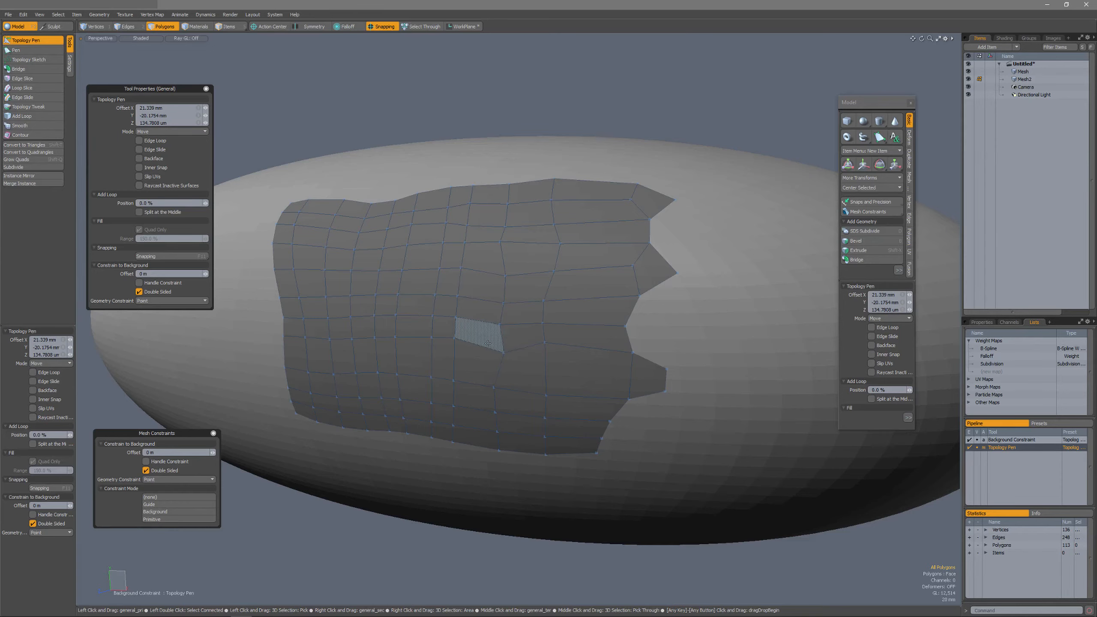
key("q")
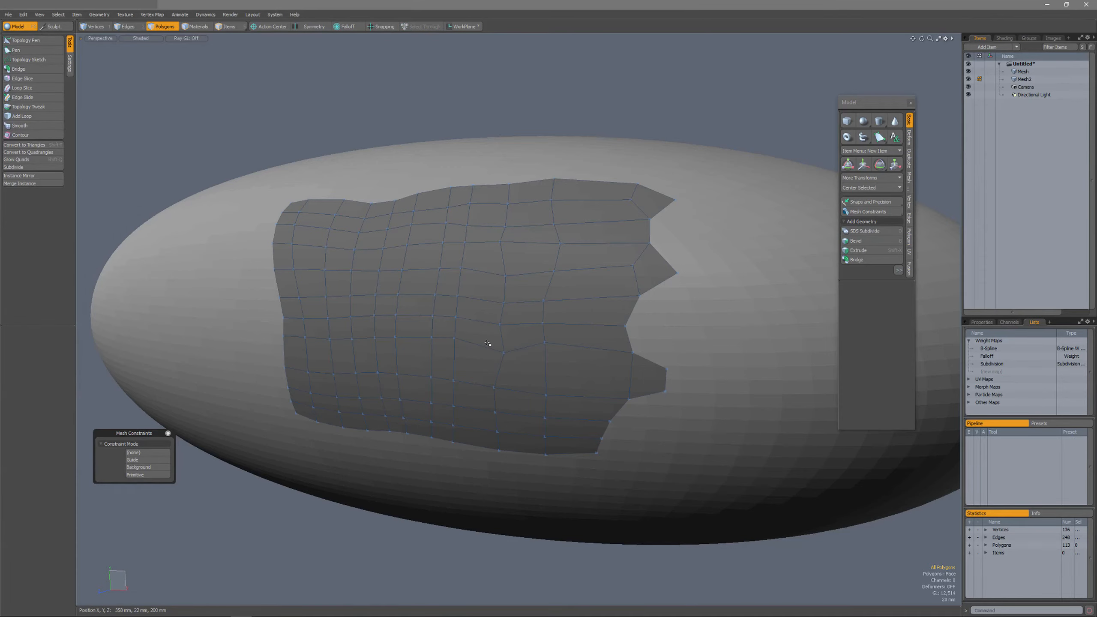
Activate the Element Move tool and view the available action center options, keeping Element.
key("t")
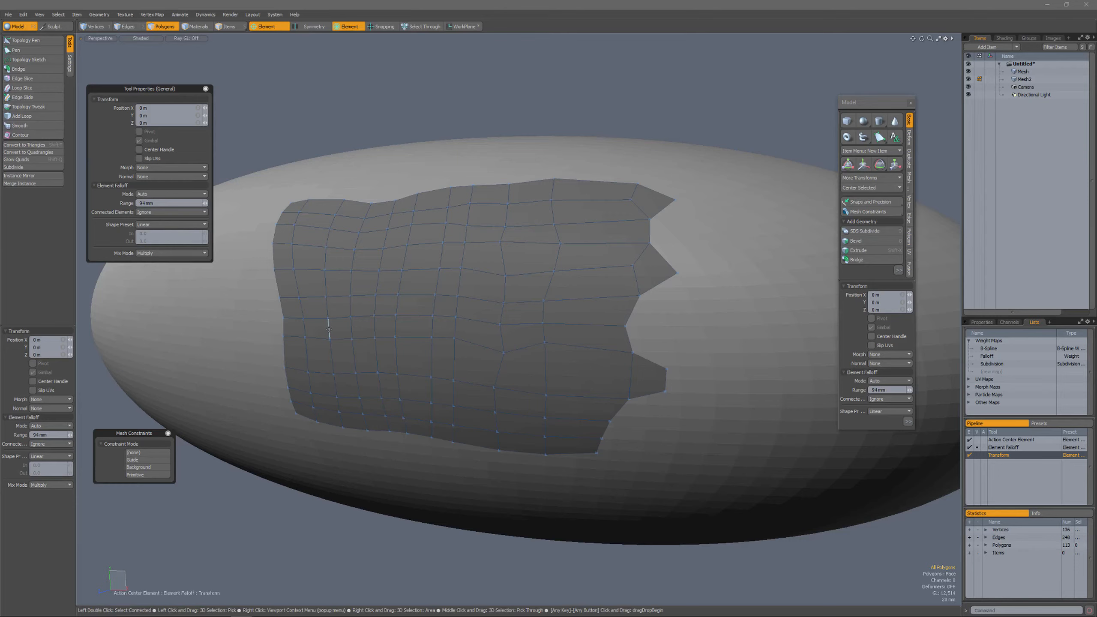
left_click(271, 26)
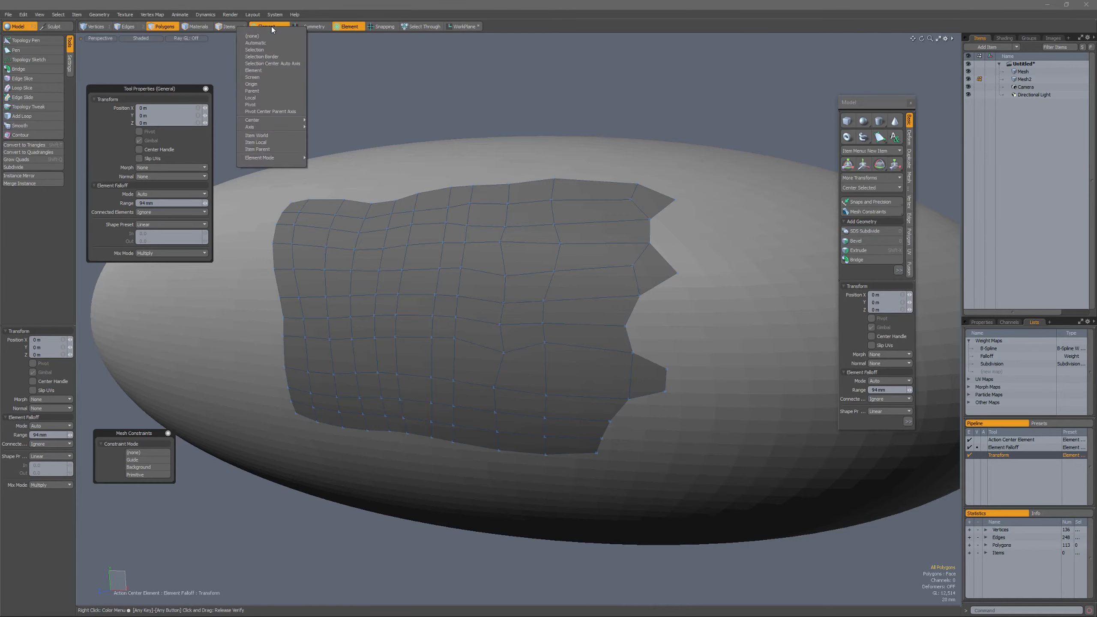
left_click(343, 55)
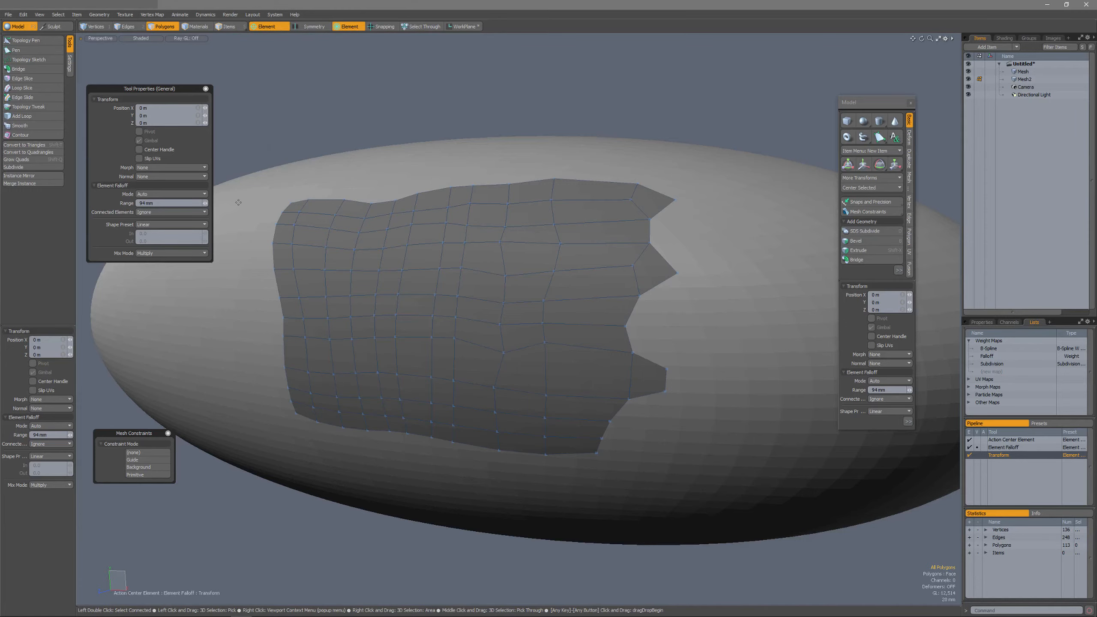
Reopen the Mesh Constraints palette, place it in the viewport's lower-left area, and set the constraint mode to Background.
left_click(168, 433)
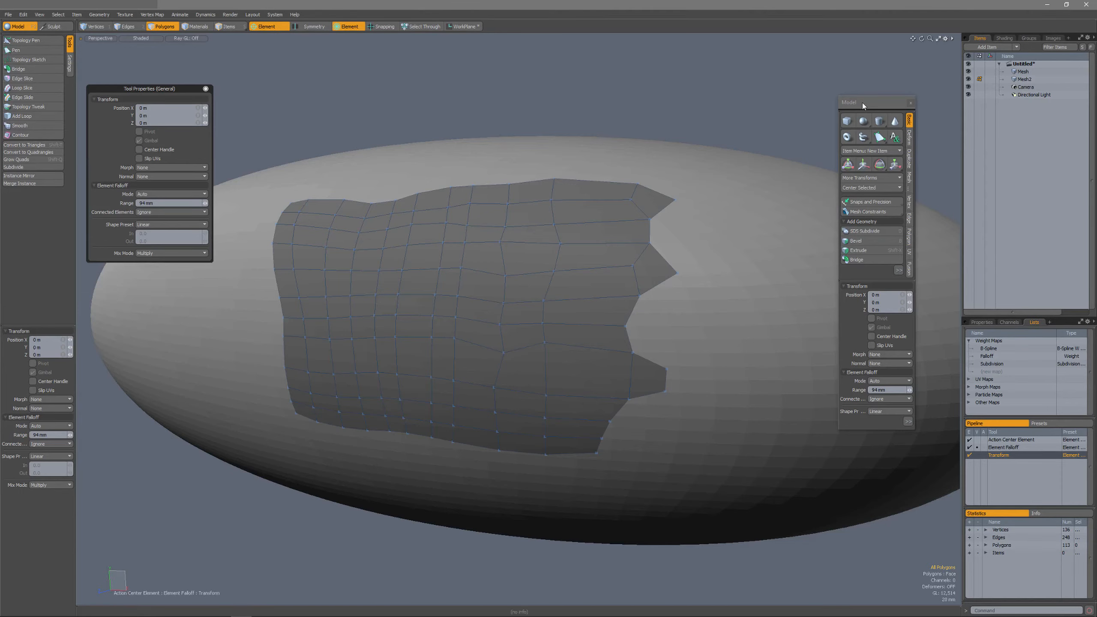
left_click_drag(864, 105, 858, 99)
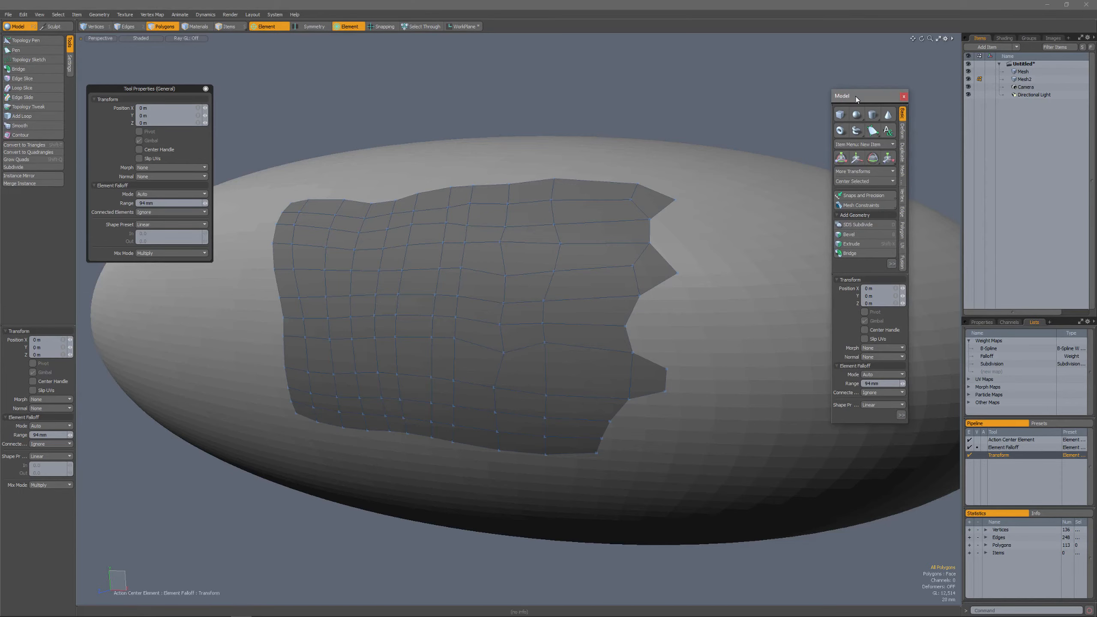
left_click(859, 203)
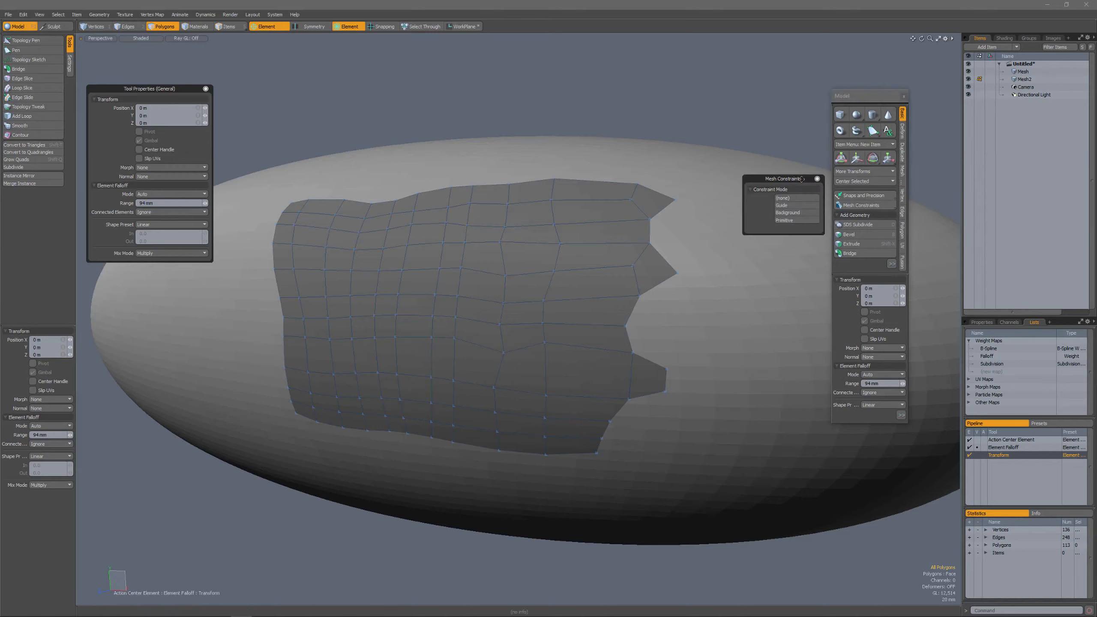
left_click_drag(803, 178, 159, 453)
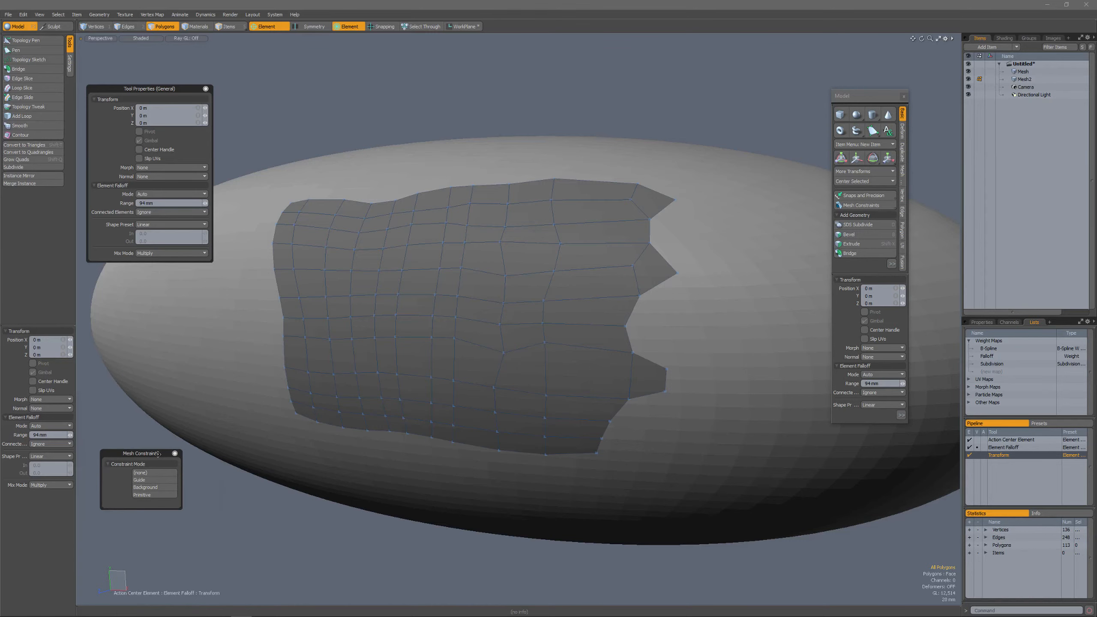
left_click(147, 486)
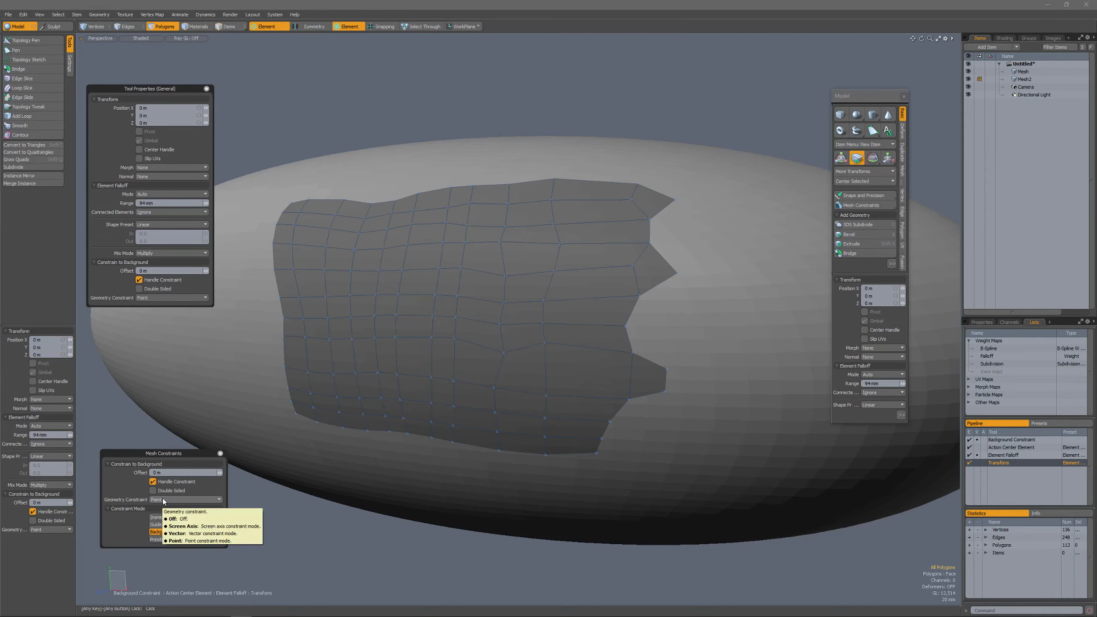
Set the element falloff range to about 129 mm and pull the patch's upper interior and jagged right border across the surface.
left_click(416, 296)
mouse_move(415, 297)
right_mouse_down()
mouse_move(460, 296)
mouse_move(436, 296)
right_mouse_up()
left_click_drag(528, 216, 523, 229)
left_click_drag(627, 198, 692, 203)
left_click_drag(650, 237, 671, 238)
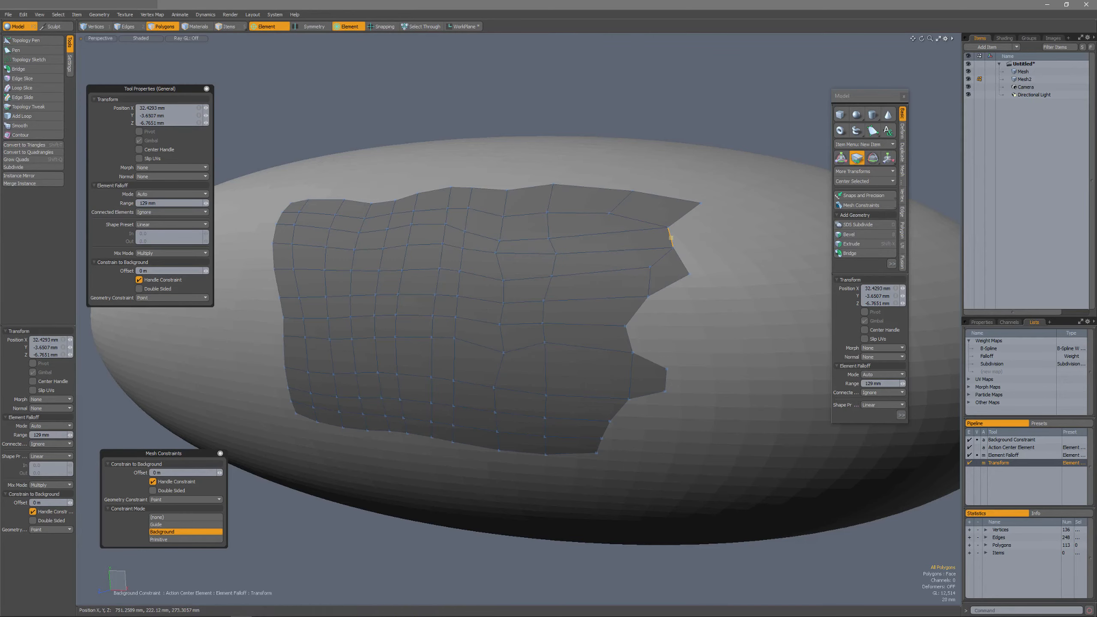
Pick a polygon in the middle of the patch and display the Falloff weight map.
left_click_drag(588, 330, 595, 329, "alt")
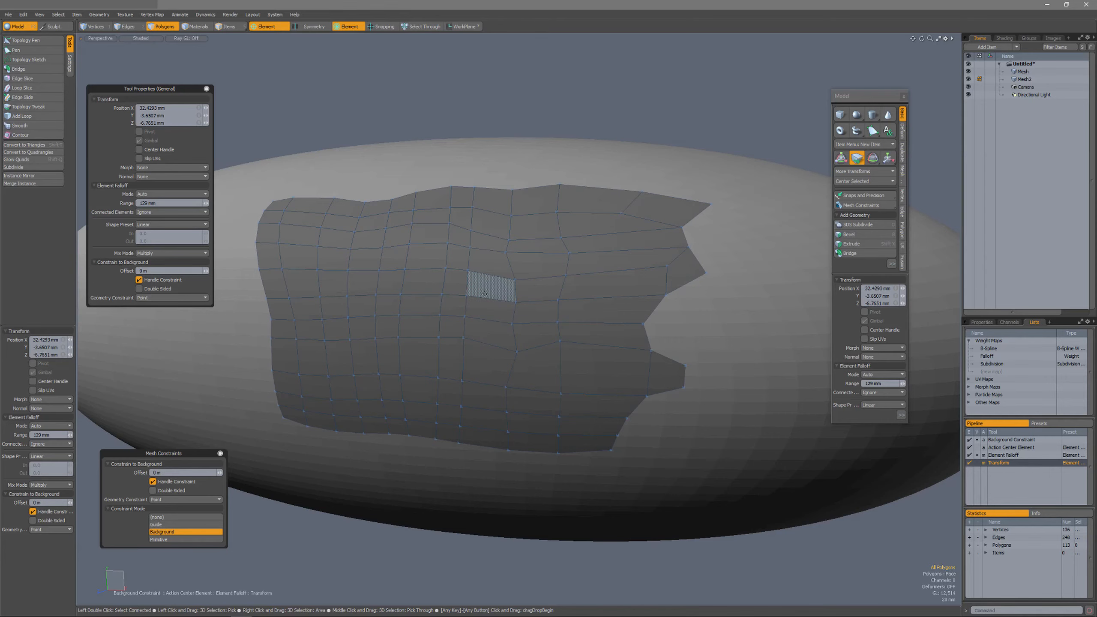
left_click(485, 294)
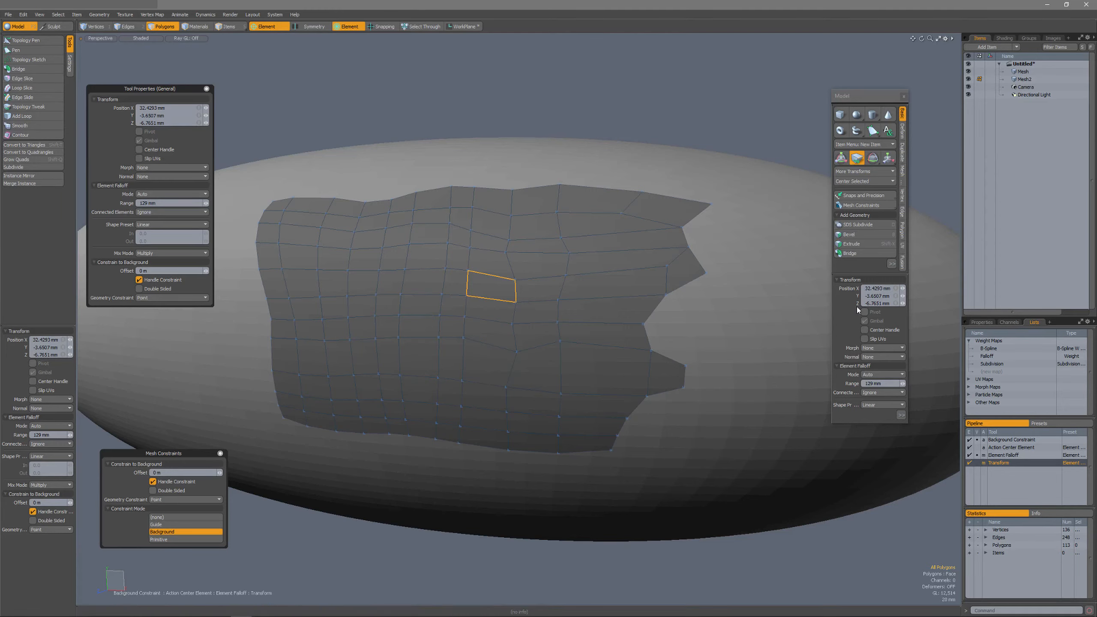
left_click(987, 357)
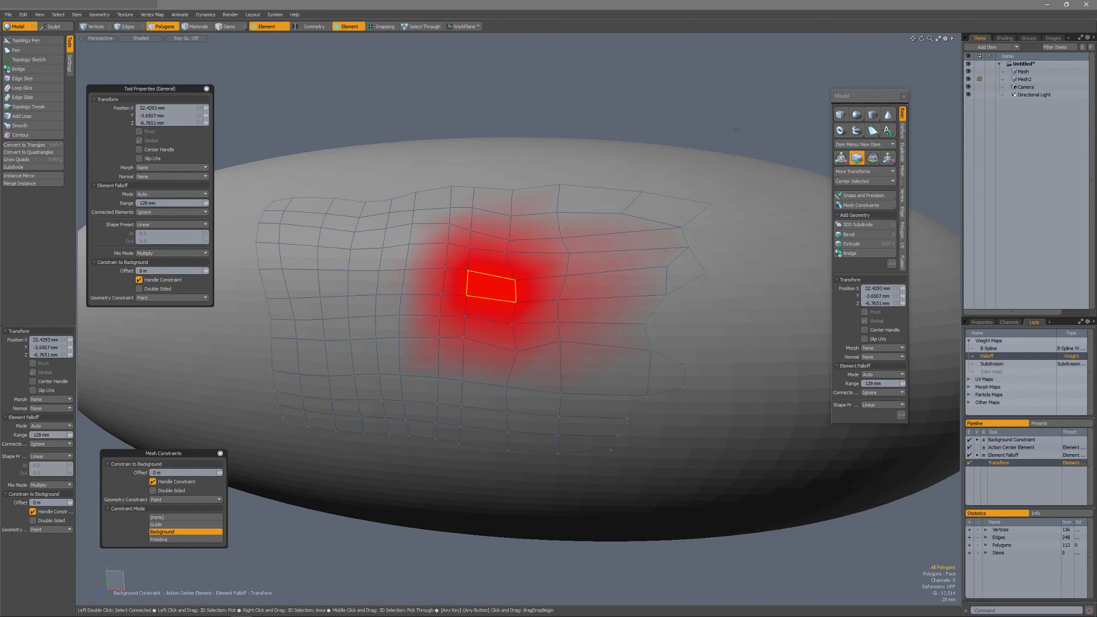
Turn Show Weightmaps off and back on in the active meshes' viewport properties.
key("o")
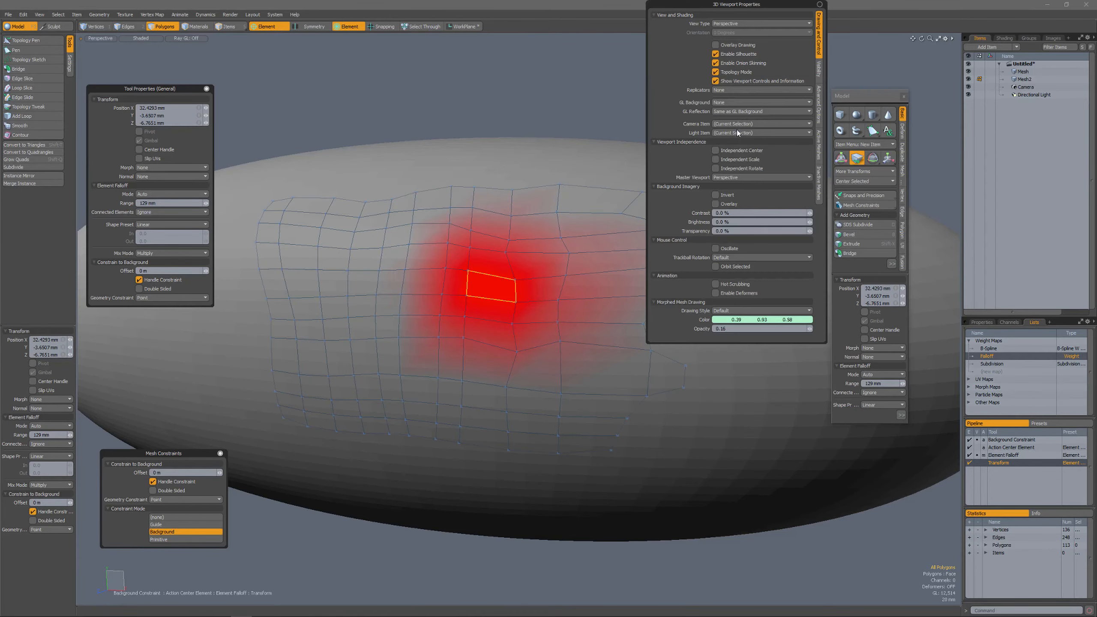
left_click(819, 156)
left_click(742, 81)
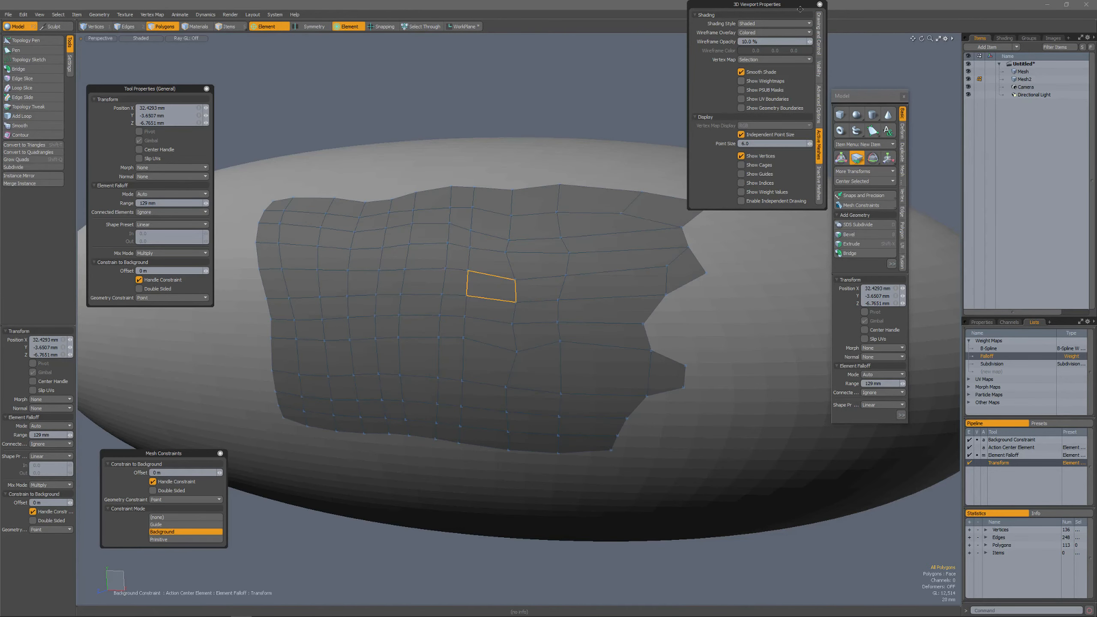
left_click_drag(800, 9, 792, 51)
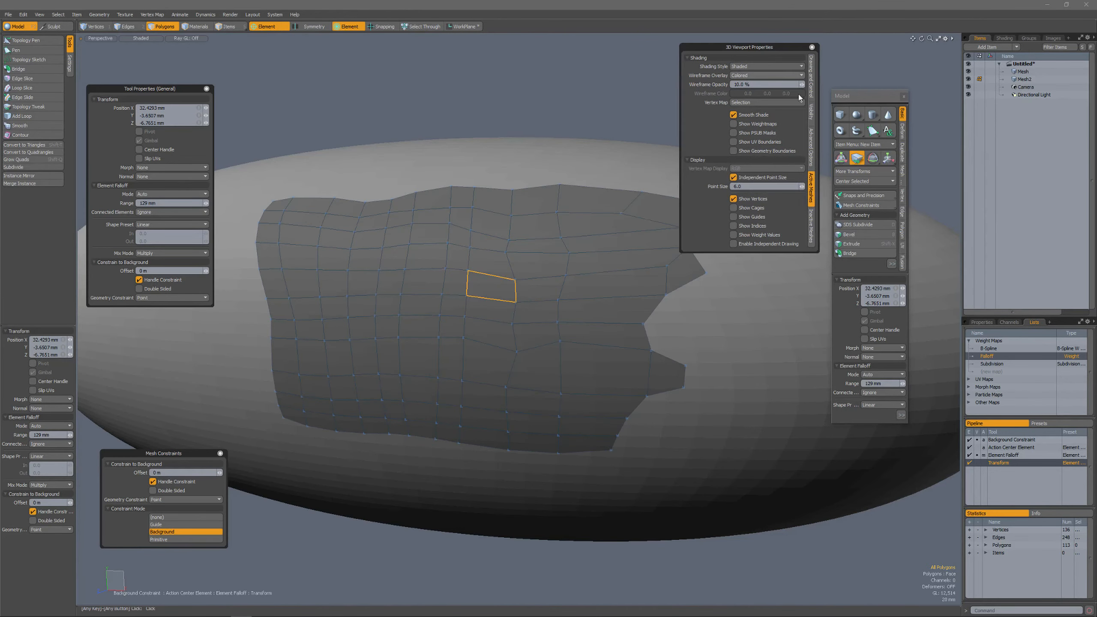
left_click(733, 124)
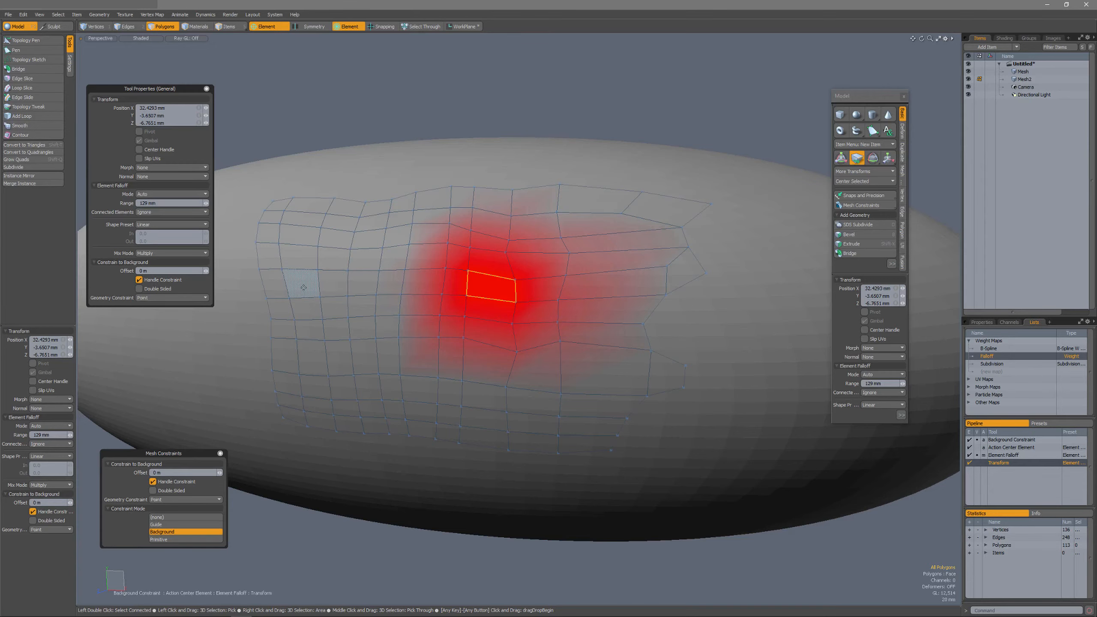
Set the falloff range to 100 mm and move the polygon near the patch's left border about 38 mm along X.
left_click(304, 287)
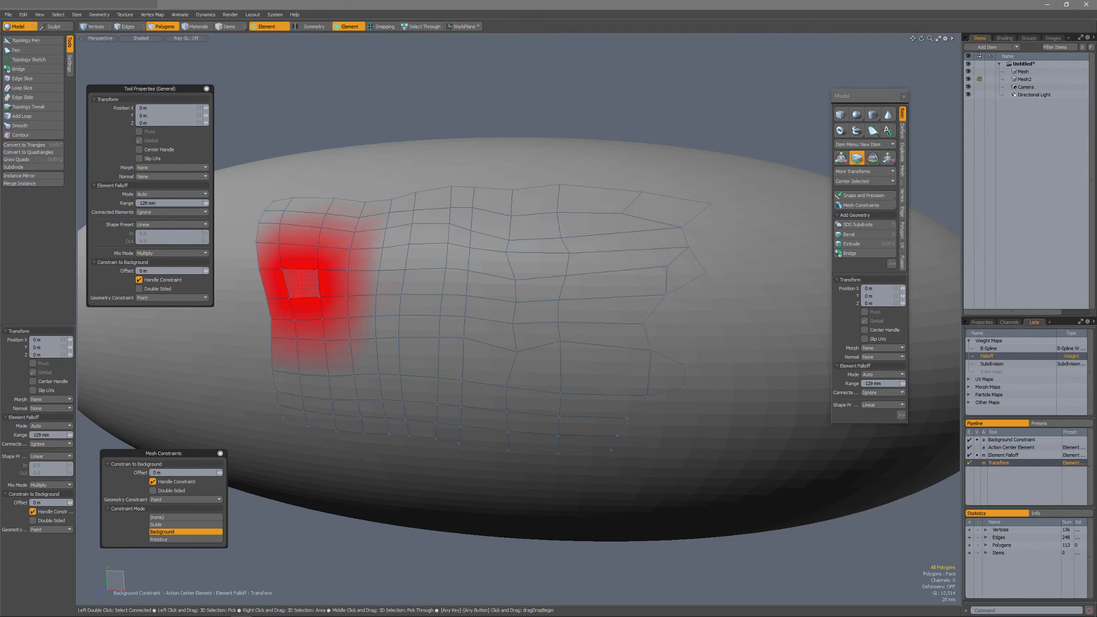
left_click(304, 287)
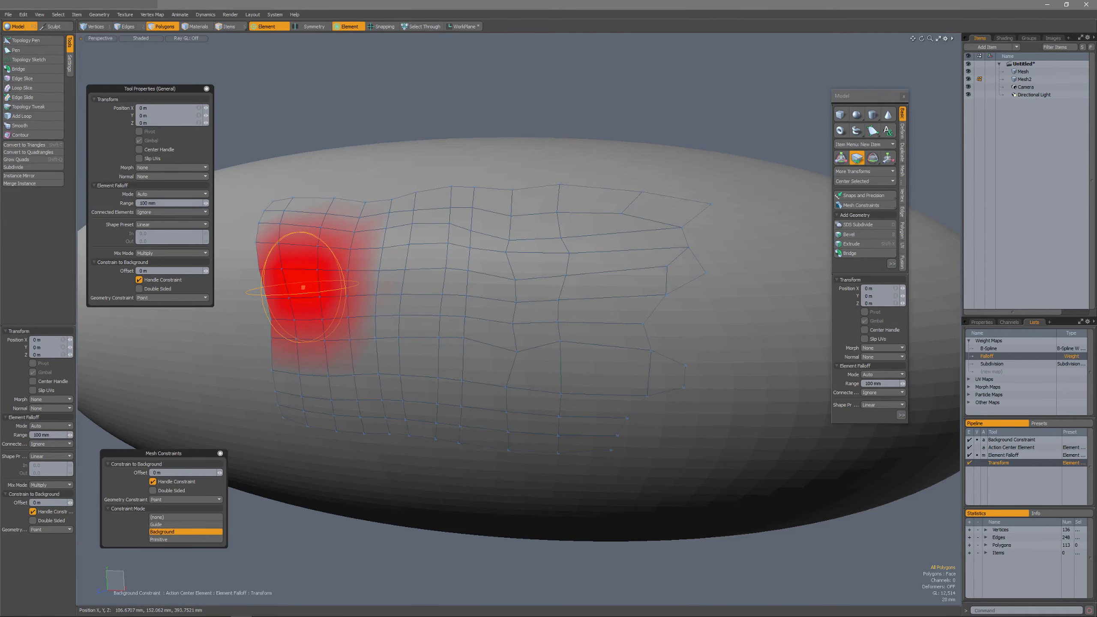
left_click(305, 288)
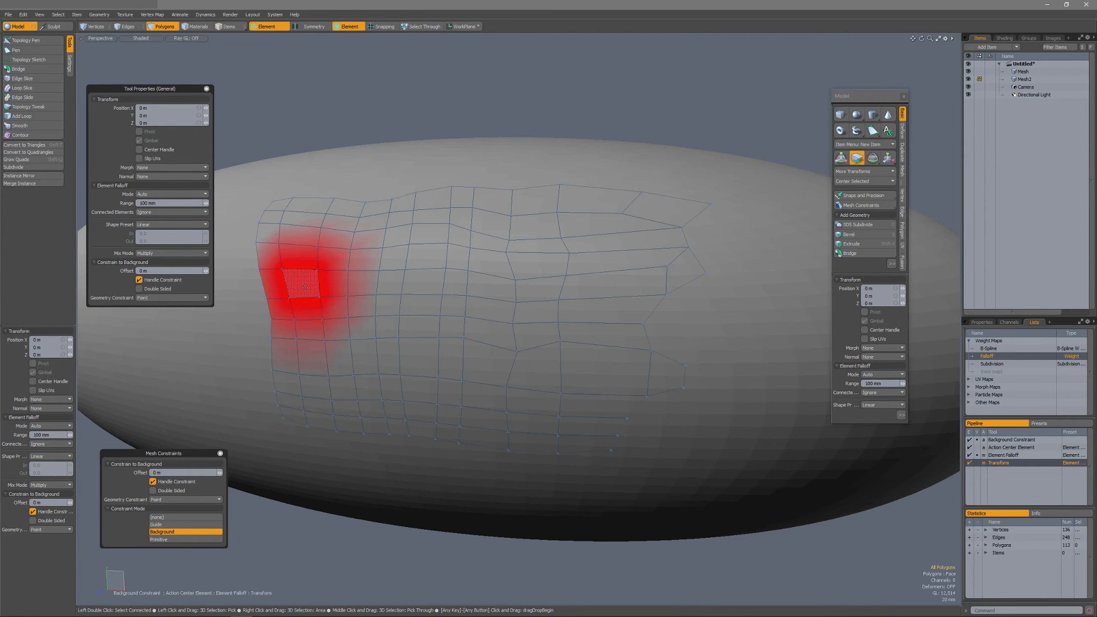
left_click_drag(305, 287, 320, 284)
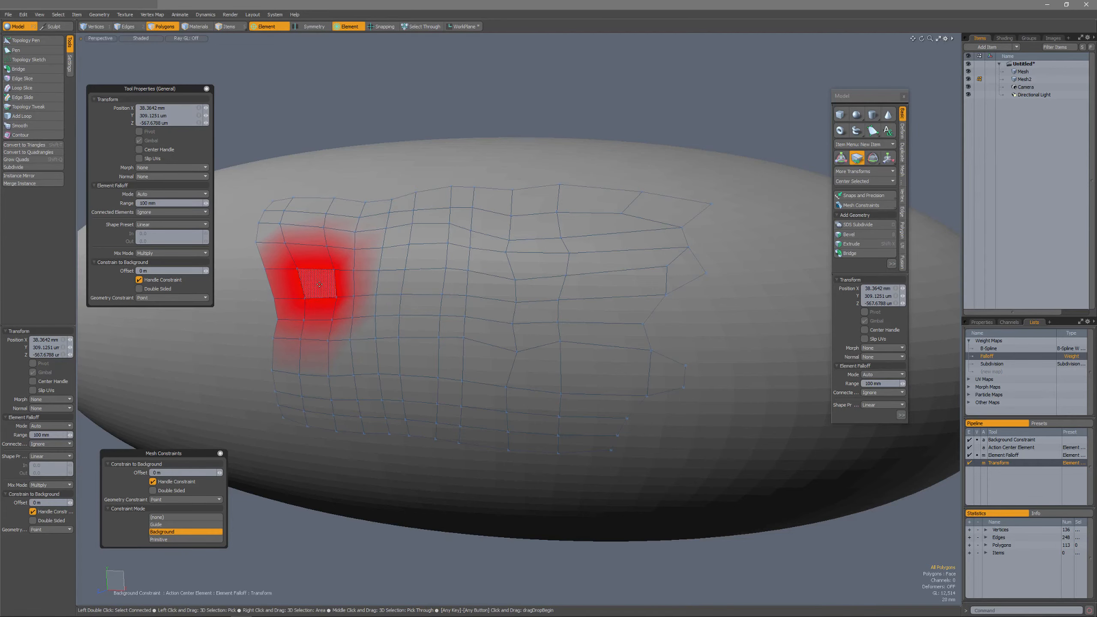
Pick a vertex in the patch's upper middle, set the falloff range to about 143 mm, and move it down and left.
left_click(446, 268)
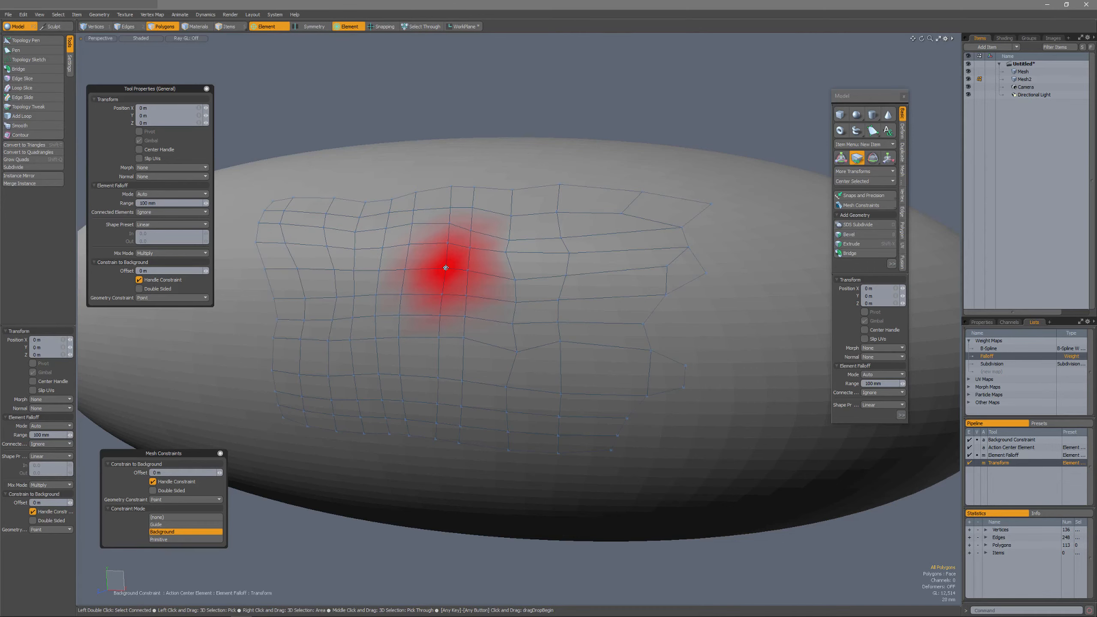
mouse_move(446, 267)
right_mouse_down()
mouse_move(472, 268)
mouse_move(446, 268)
right_mouse_up()
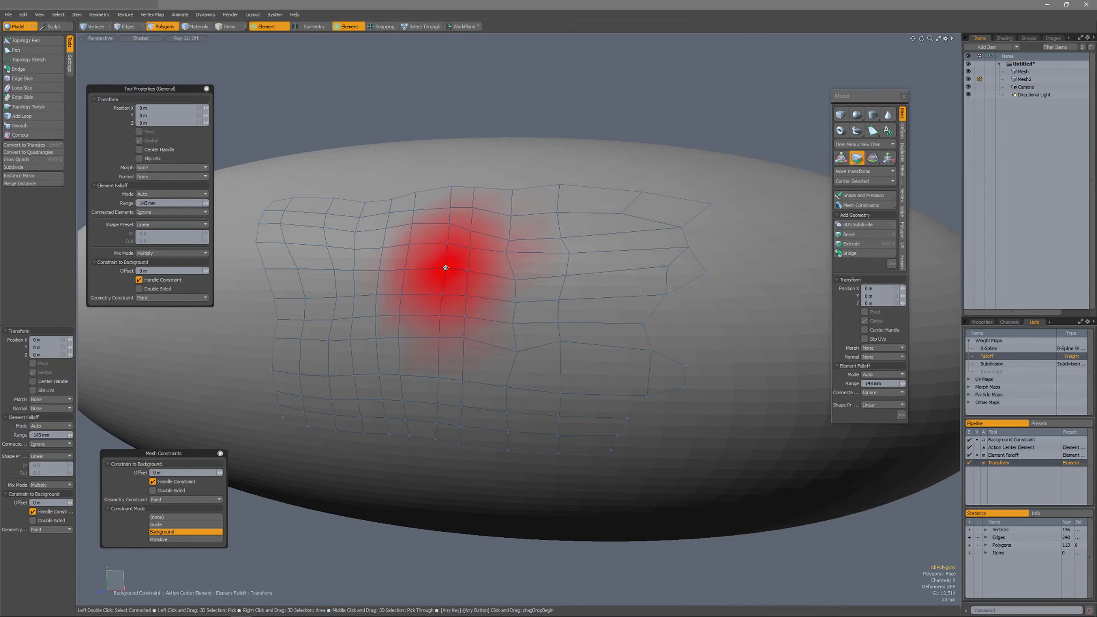
left_click_drag(446, 268, 423, 283)
Move an interior element, the pointed corner vertex and a border edge on the patch's right side outward with falloff.
left_click_drag(578, 292, 601, 303)
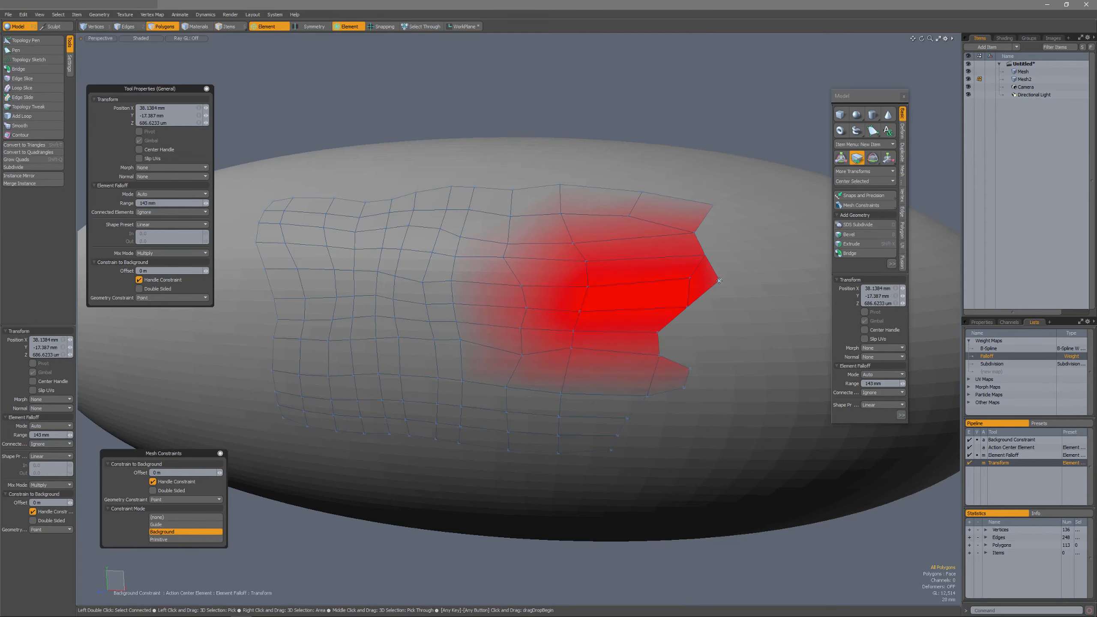
left_click_drag(719, 281, 739, 302)
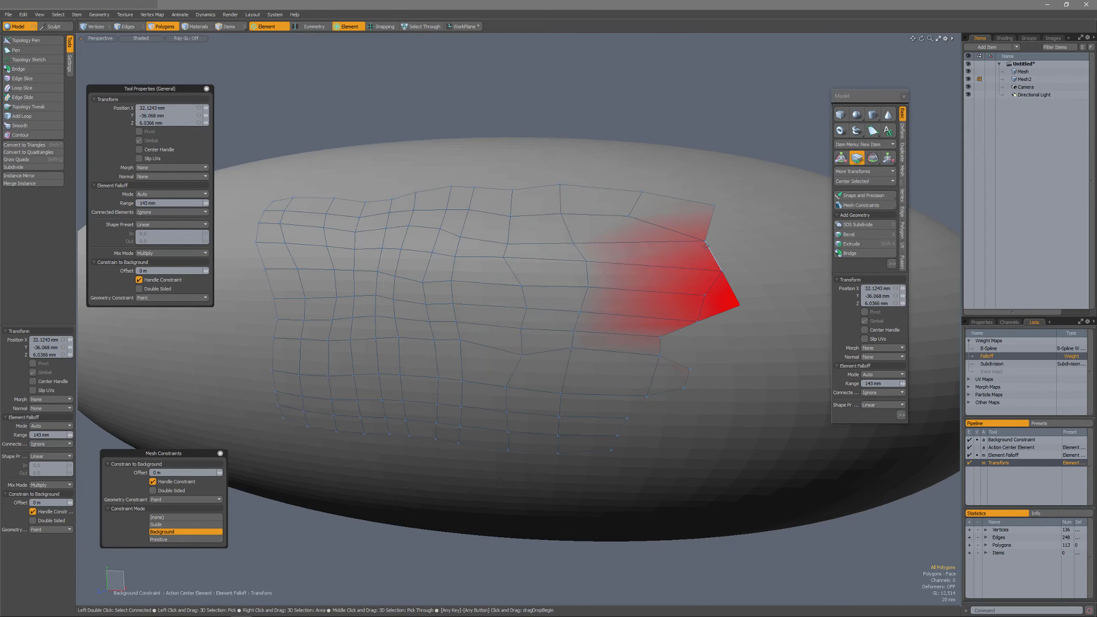
left_click_drag(711, 252, 735, 245)
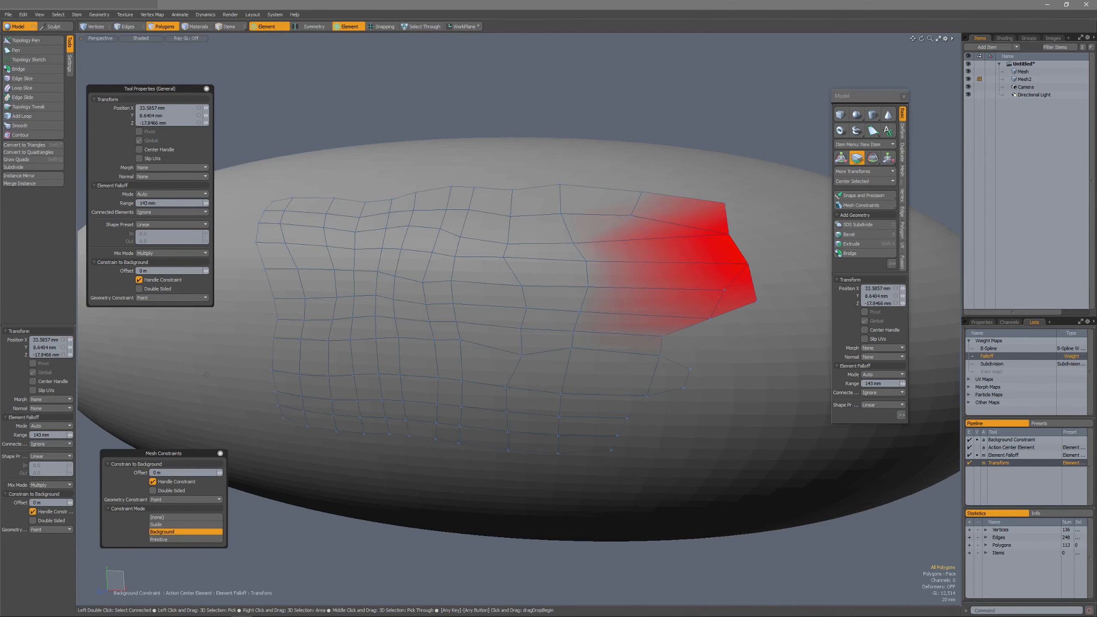
Set the element falloff mode to Vertex and move two vertices in the middle of the patch.
left_click(50, 425)
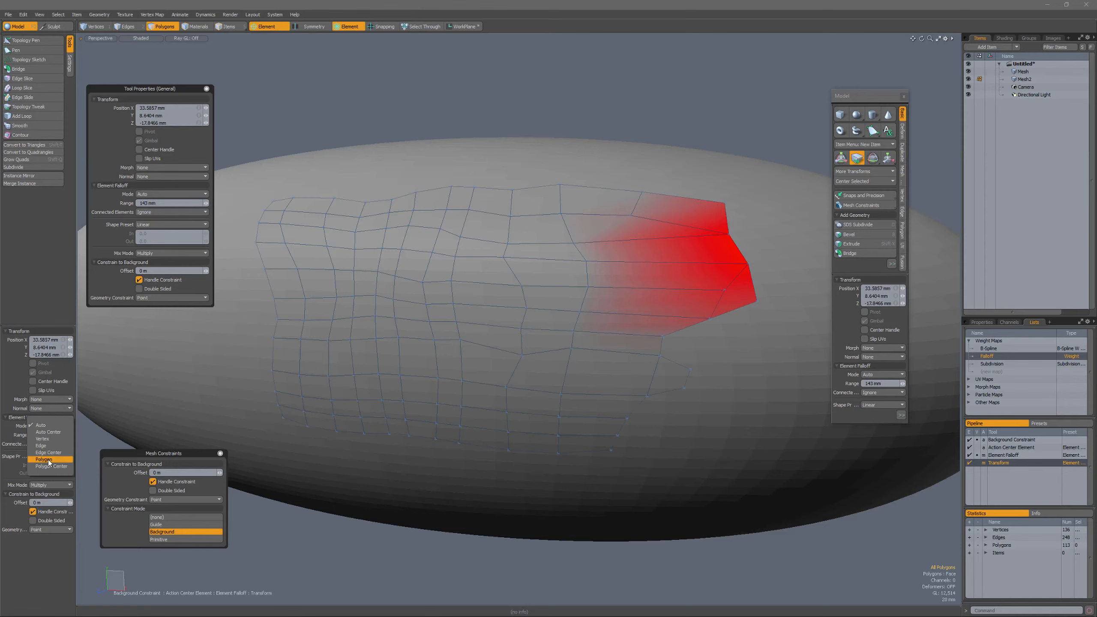
left_click(51, 440)
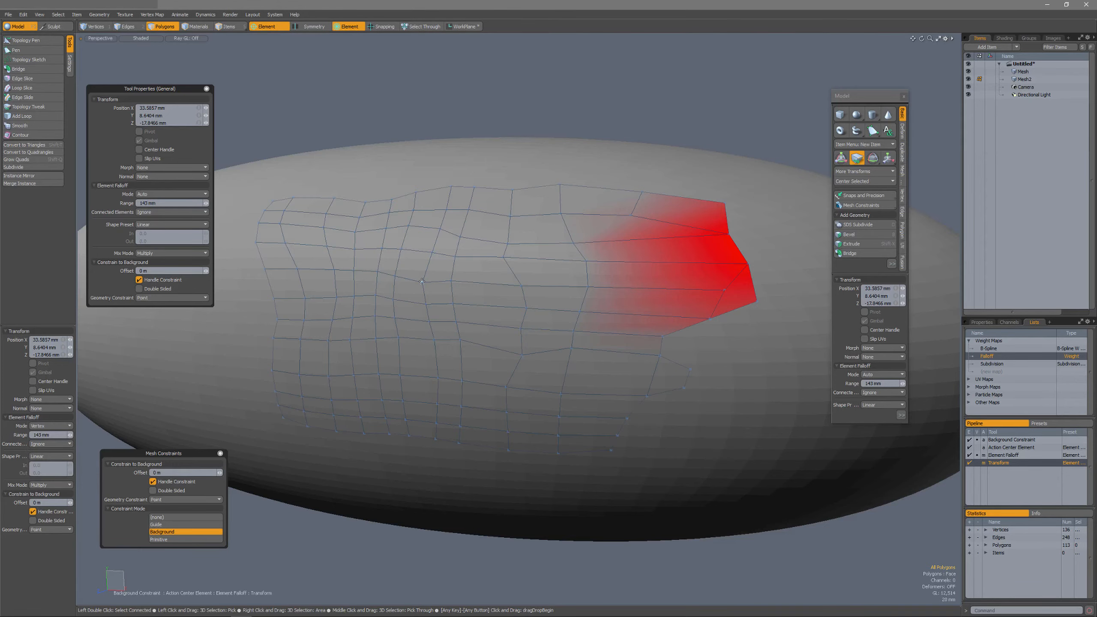
left_click(434, 279)
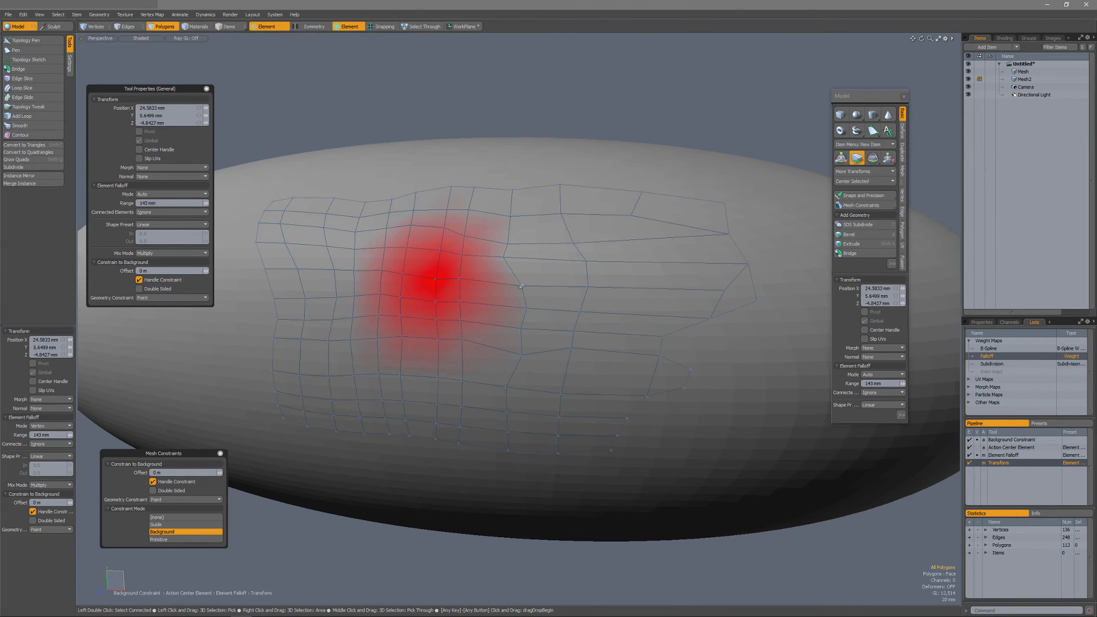
left_click_drag(522, 286, 503, 267)
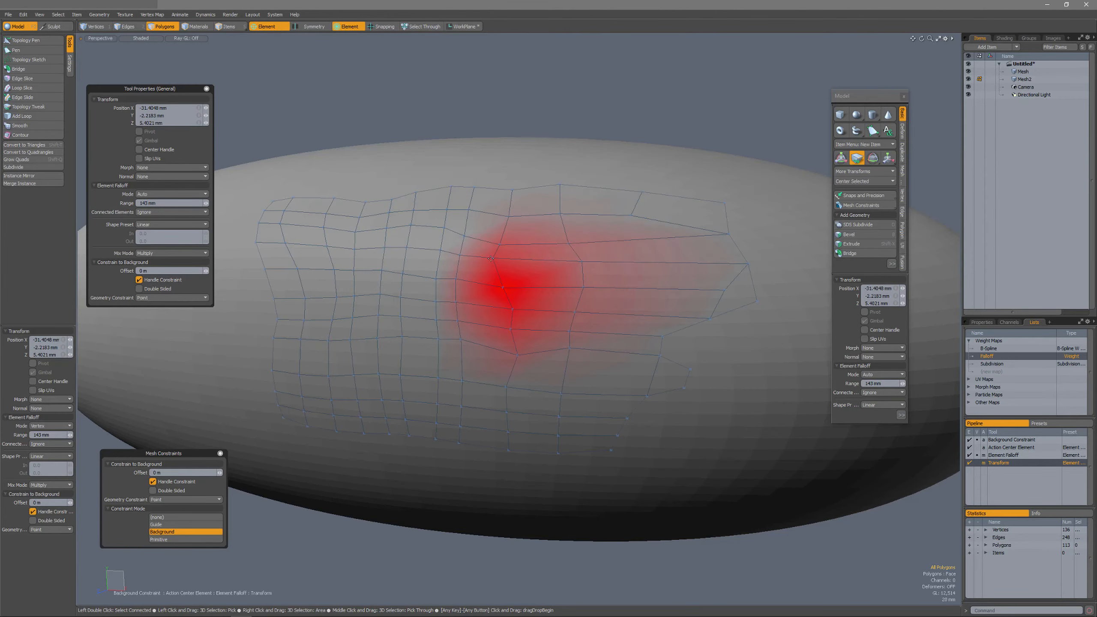
Undo the last element move and set the element falloff mode to Auto.
key("ctrl+z")
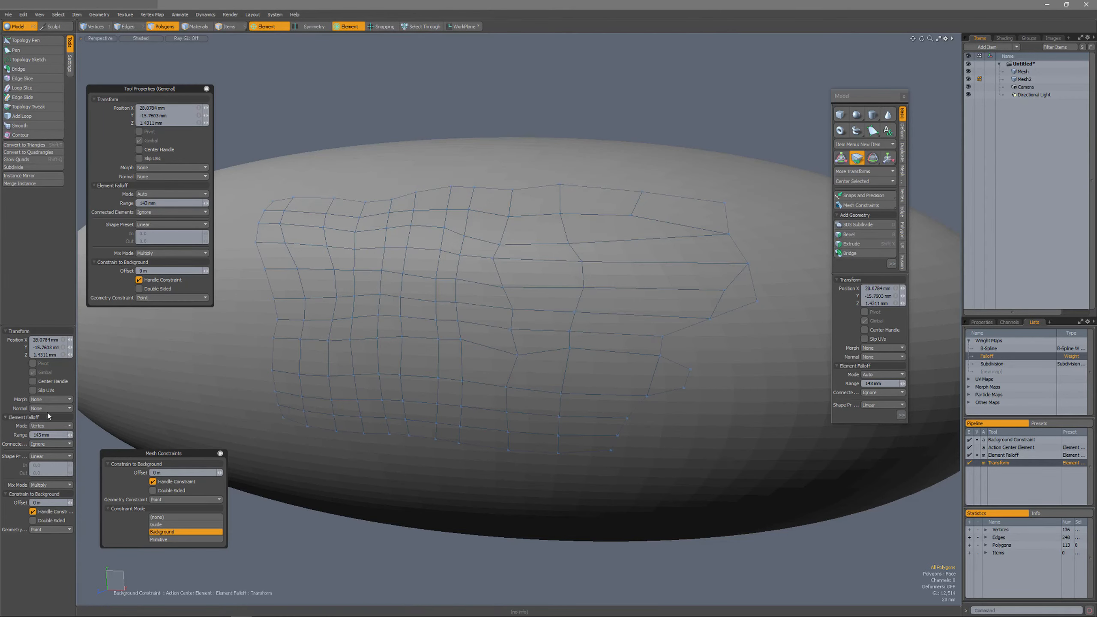
left_click(49, 426)
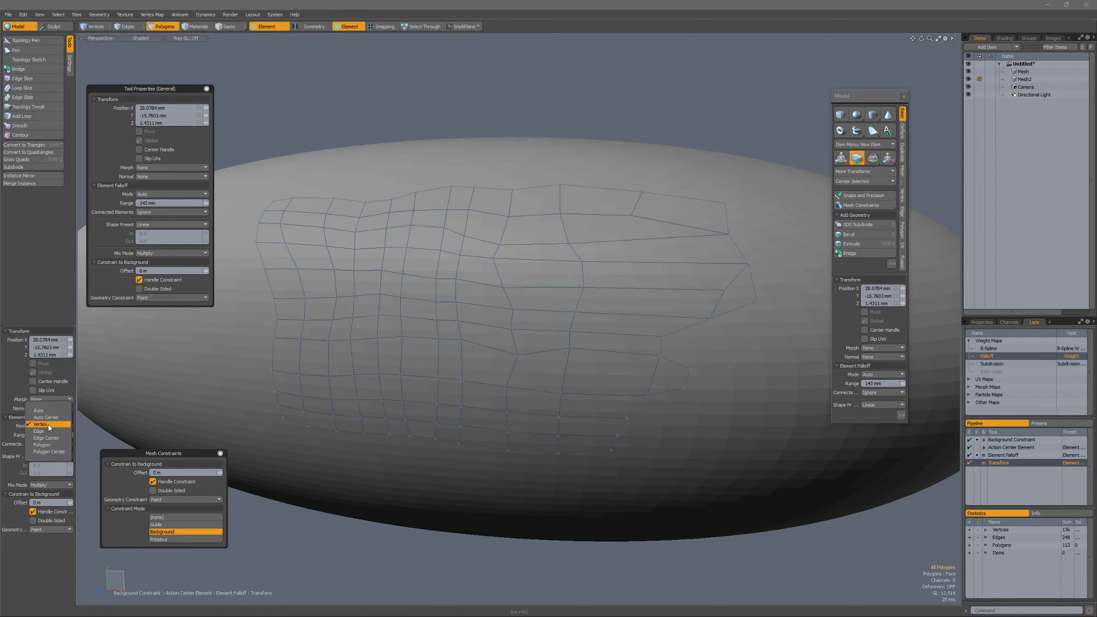
left_click(52, 418)
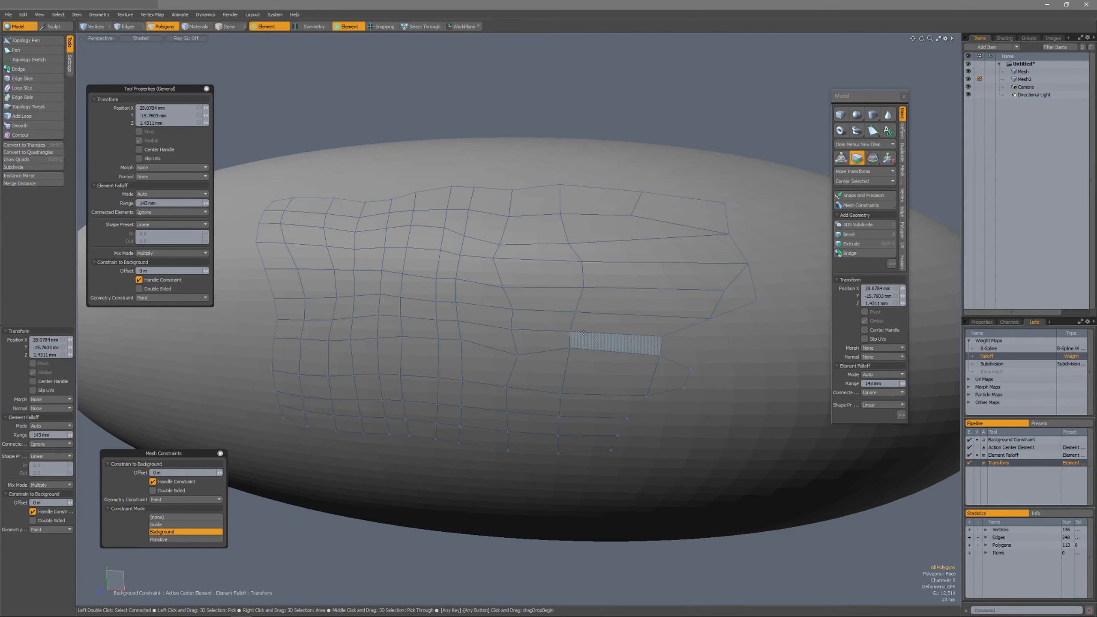
Switch the falloff to Linear, draw it across the width of the patch, and move an element to the right with it.
left_click(348, 28)
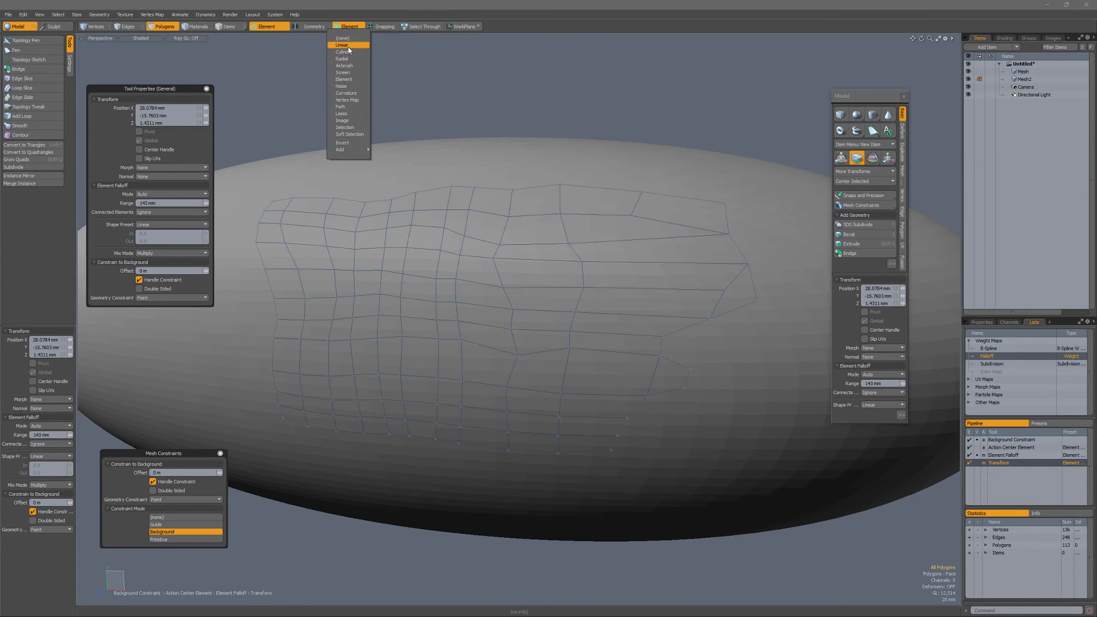
left_click(348, 46)
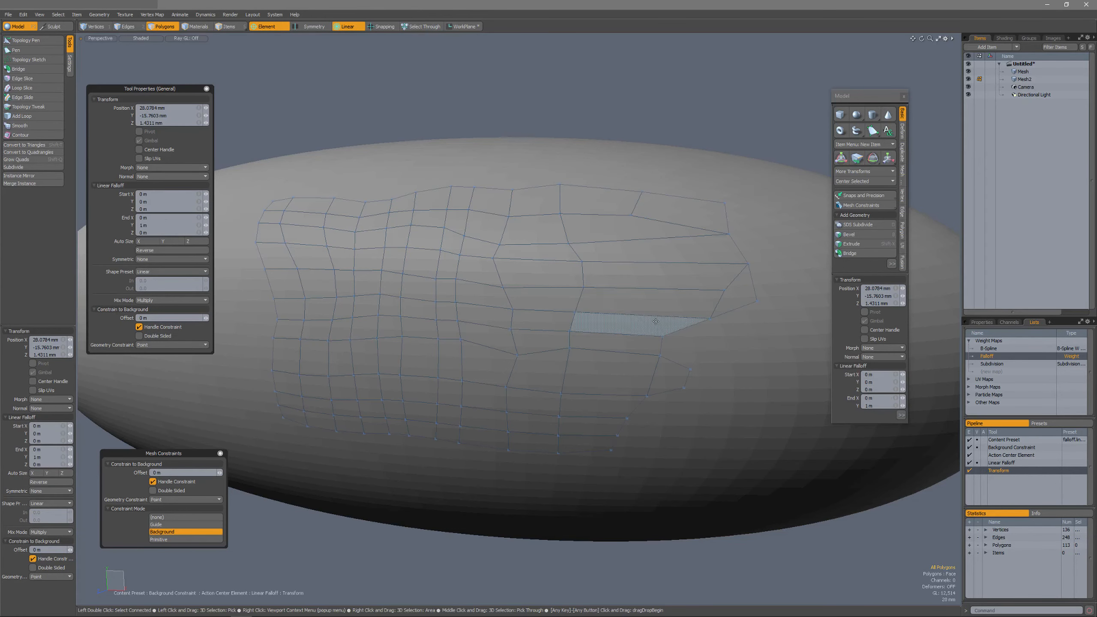
left_click_drag(656, 322, 718, 348)
mouse_move(558, 359)
left_mouse_down("alt")
mouse_move(525, 371)
mouse_move(546, 373)
left_mouse_up("alt")
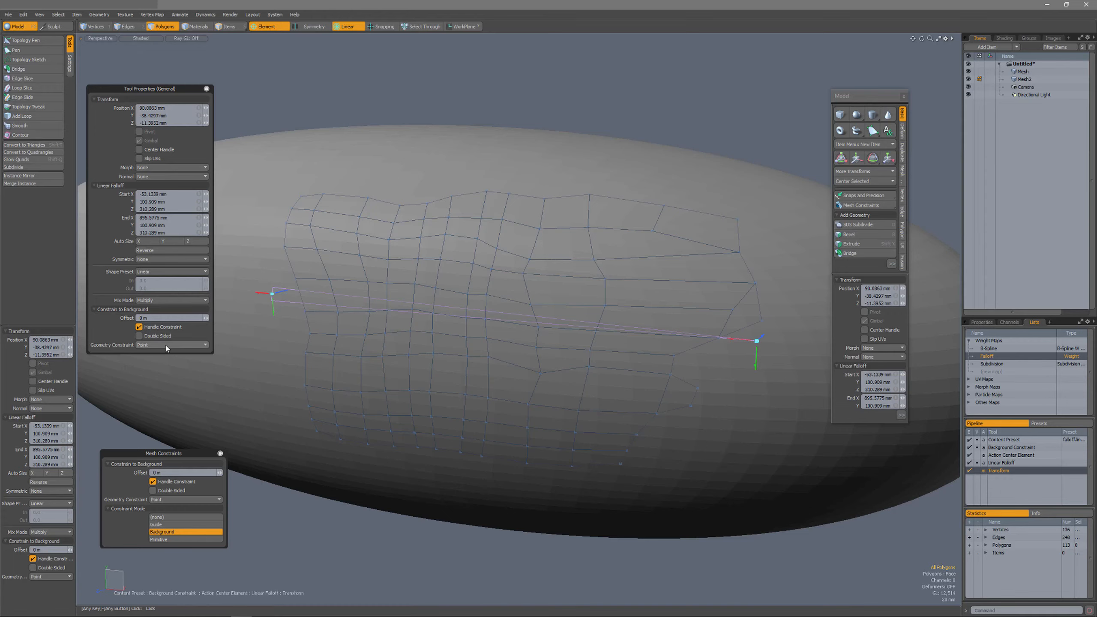
Reverse the linear falloff, lengthen it to the patch's right tip, move elements sideways with it, and reverse it again.
left_click(171, 250)
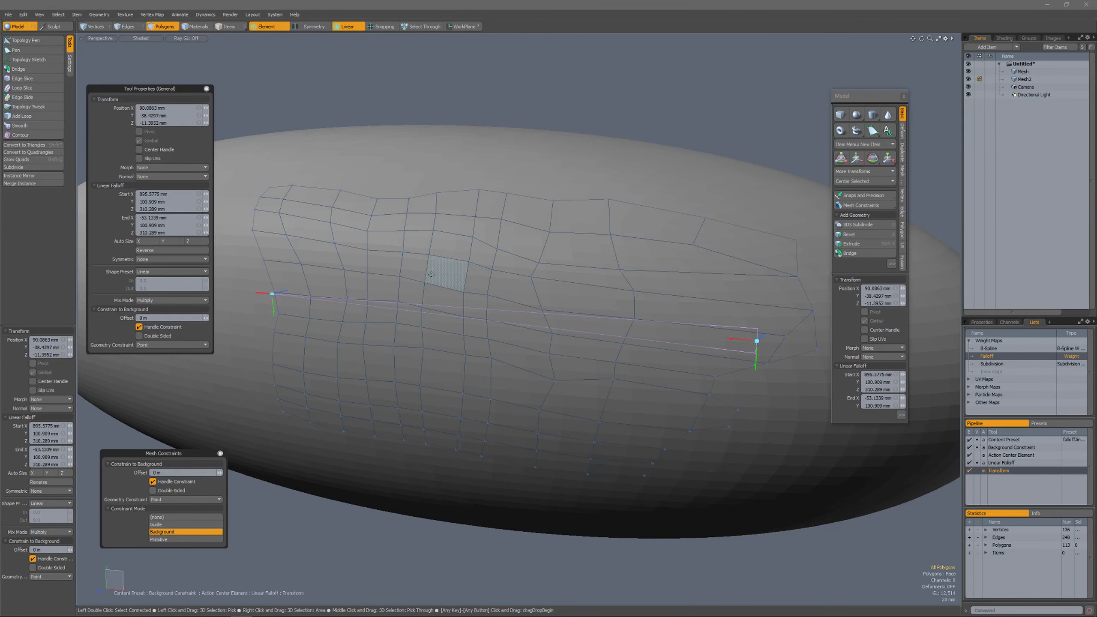
mouse_move(377, 274)
left_mouse_down()
mouse_move(377, 262)
mouse_move(363, 274)
left_mouse_up()
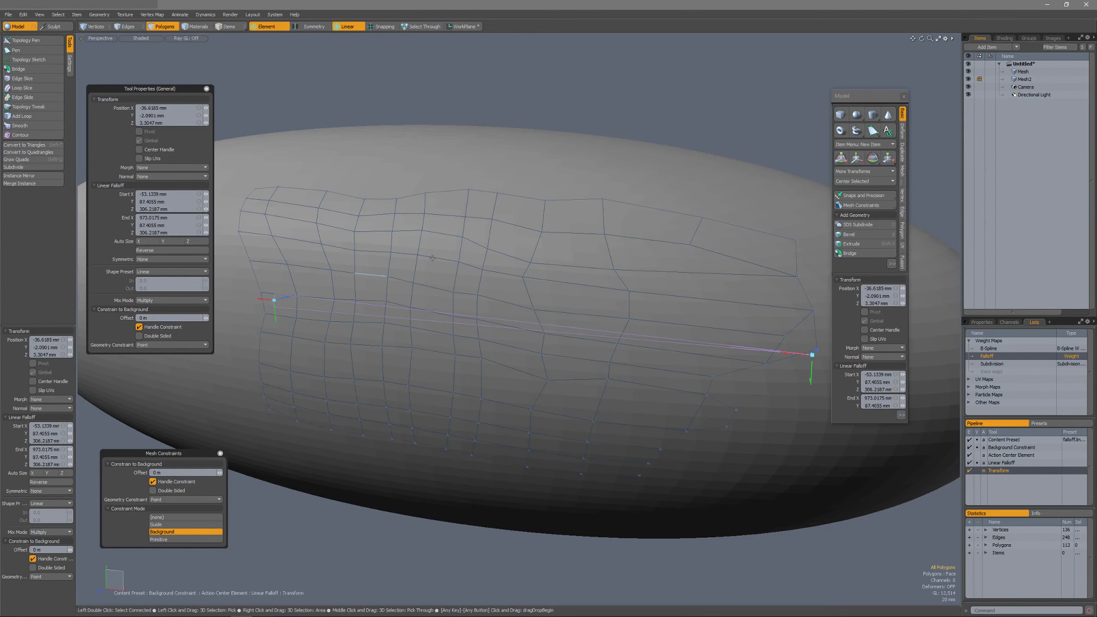
left_click_drag(680, 258, 704, 281)
left_click_drag(292, 208, 332, 199)
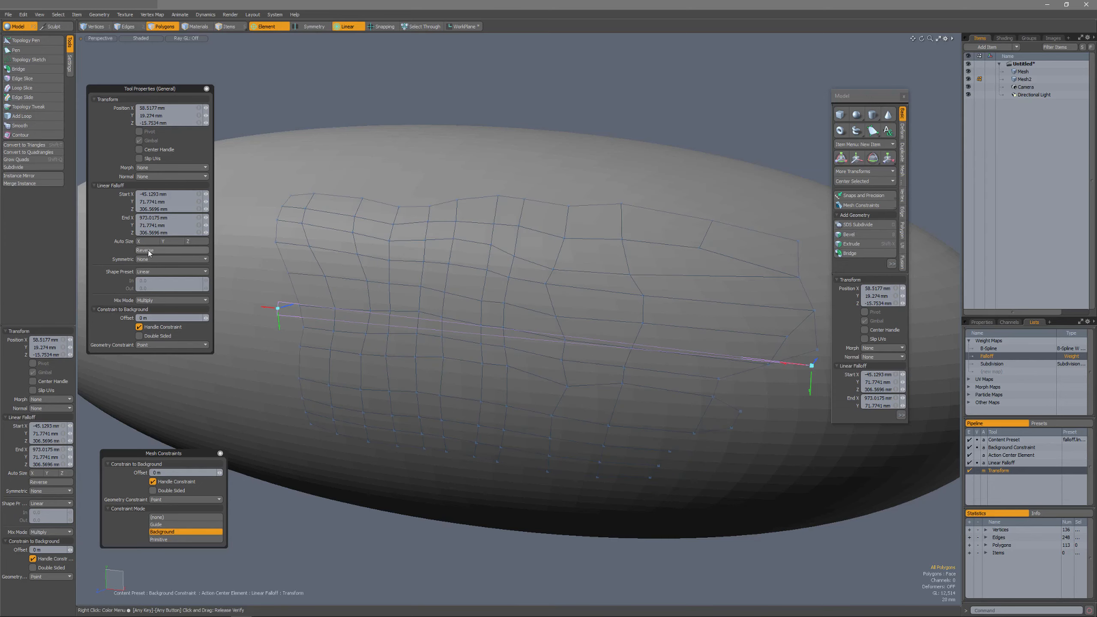
left_click(154, 251)
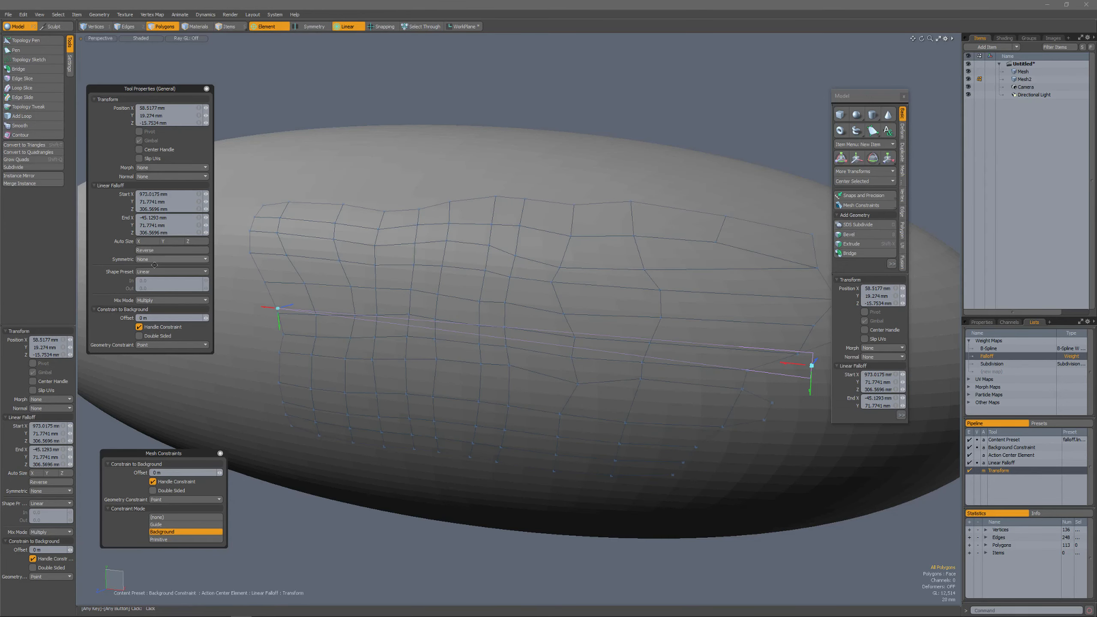
left_click(155, 272)
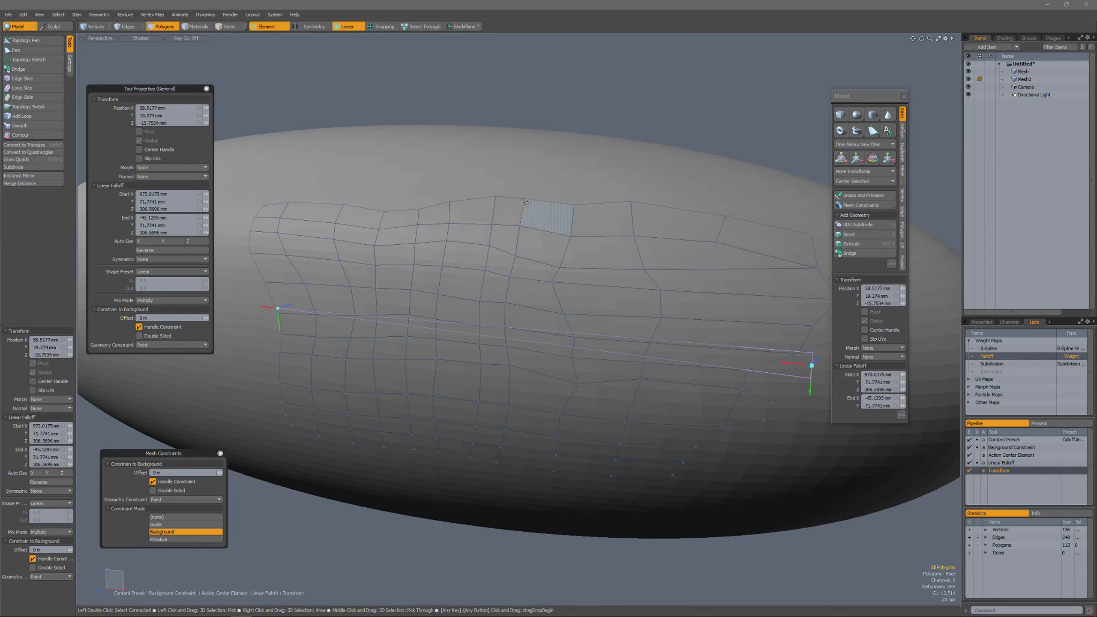
Switch the falloff to Cylinder, draw it over the patch's middle at about 239 by 186 mm, and move an element there to the right.
left_click(348, 27)
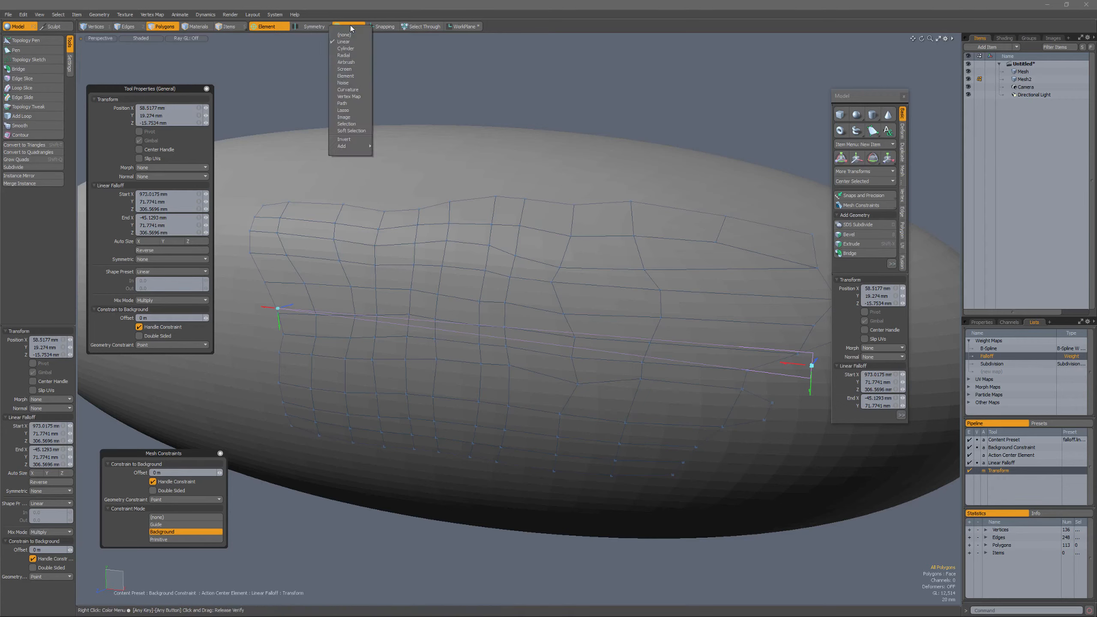
left_click(357, 49)
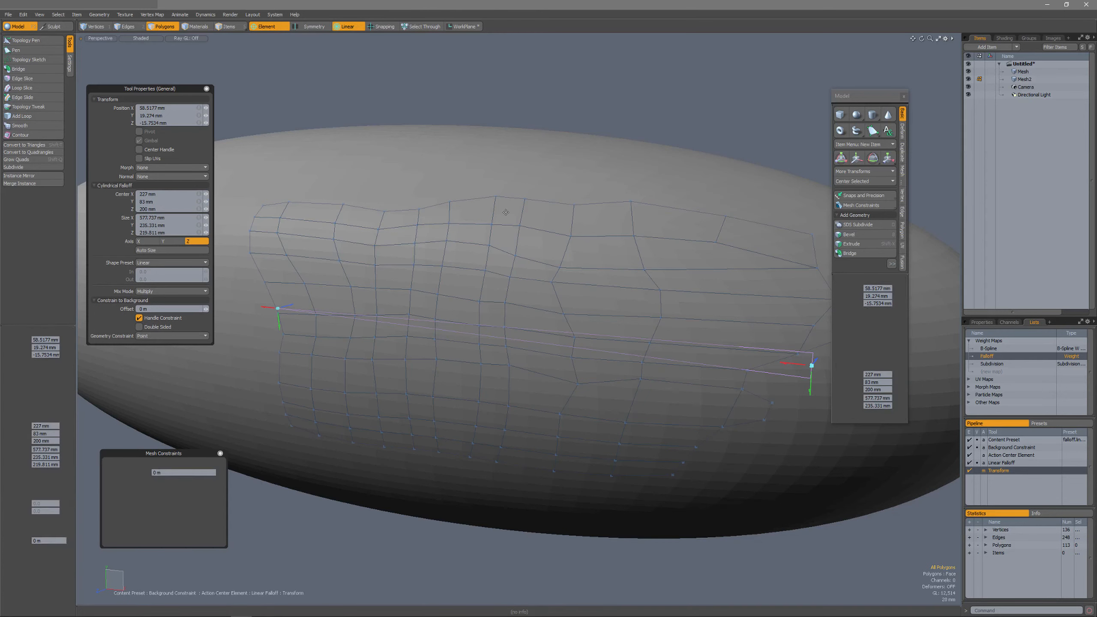
left_click_drag(505, 315, 549, 318)
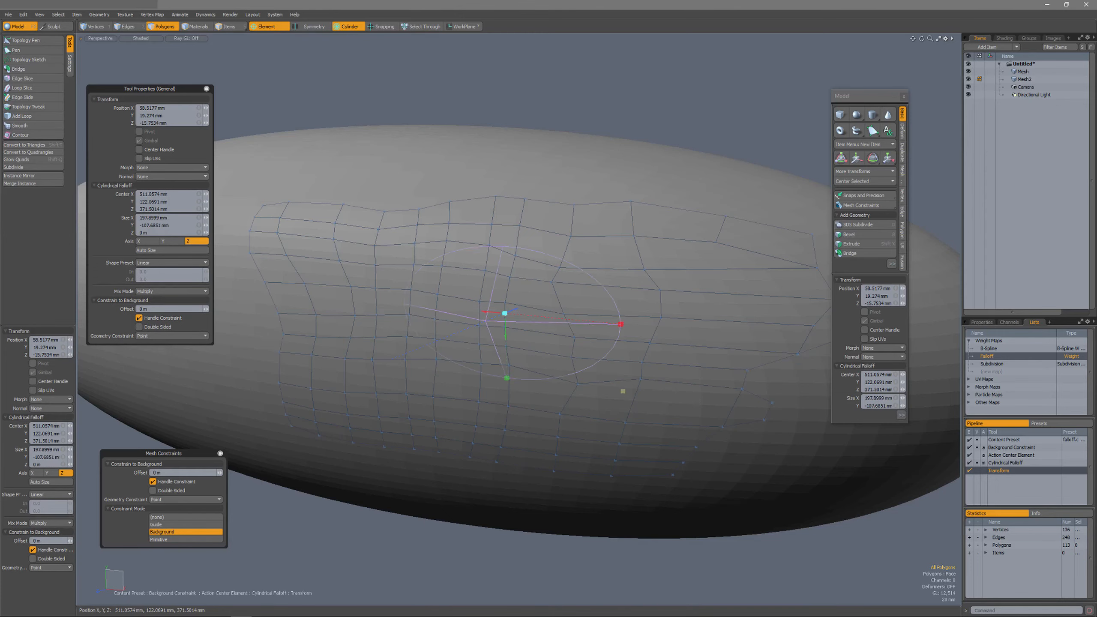
left_click_drag(623, 391, 651, 442)
left_click_drag(530, 295, 578, 292)
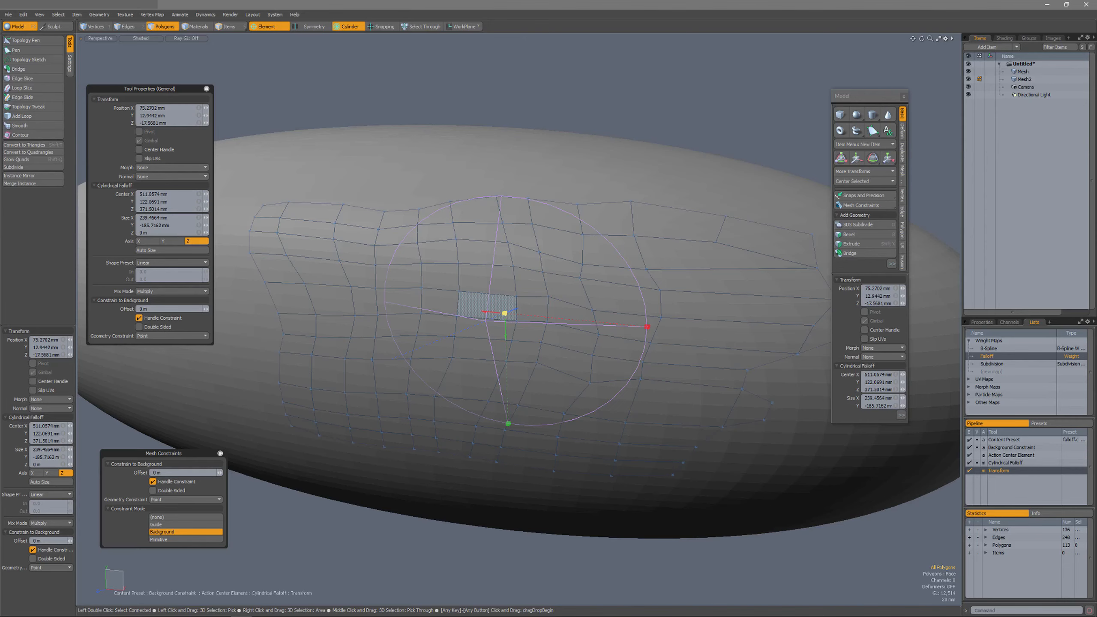
left_click_drag(504, 313, 485, 302)
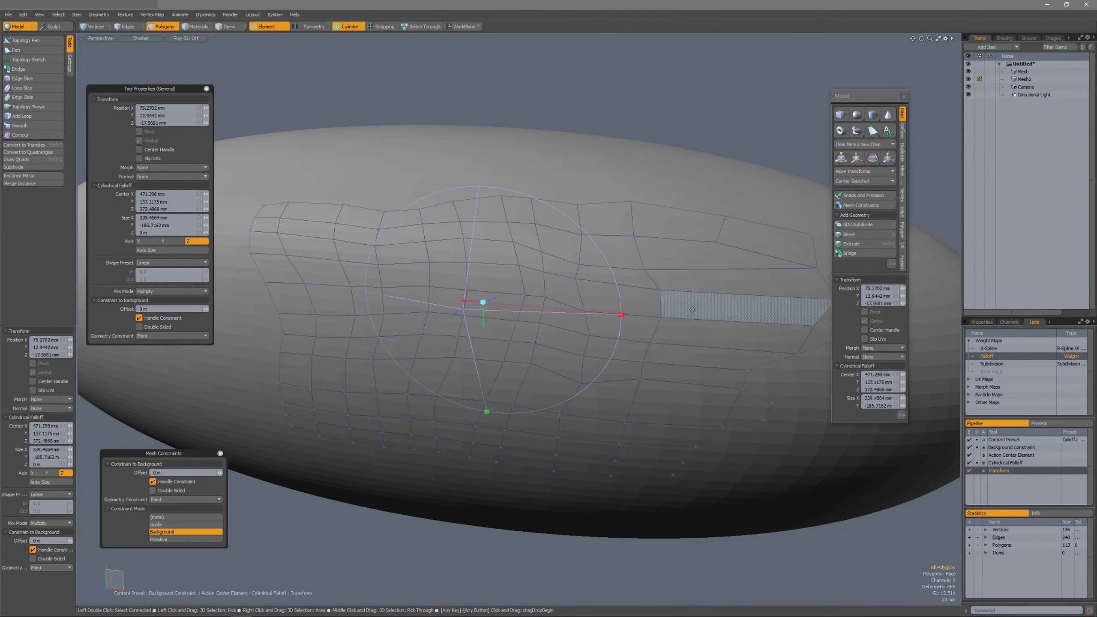
mouse_move(700, 309)
left_mouse_down()
mouse_move(693, 296)
mouse_move(699, 307)
left_mouse_up()
Shift the cylinder falloff's center to the patch's right side, restart Element Move, and move two polygons there left with element falloff.
key("space")
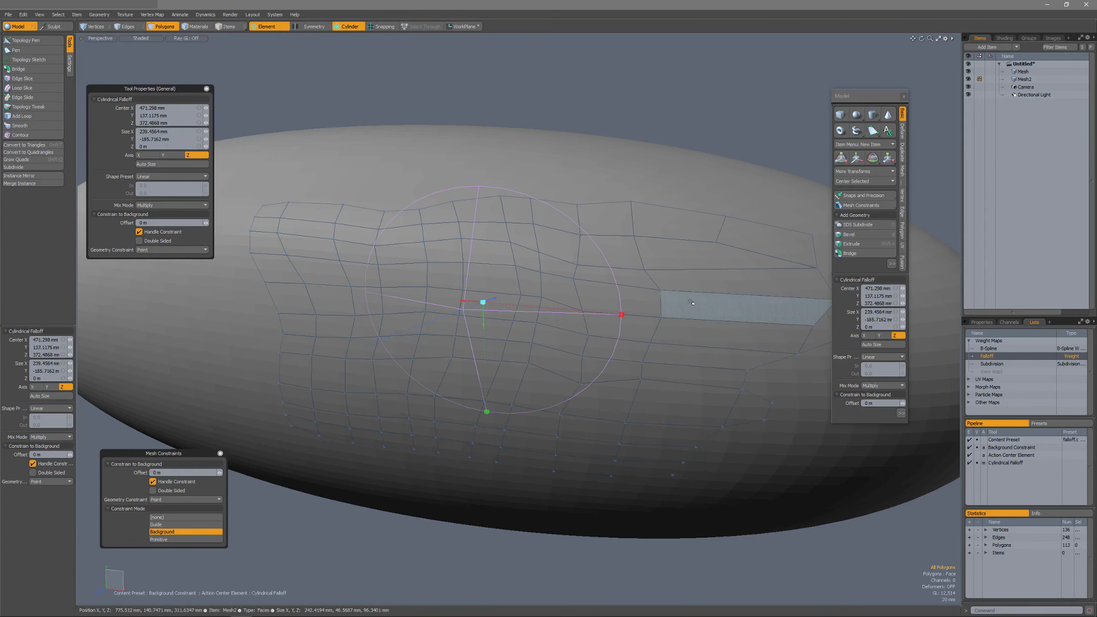
mouse_move(483, 306)
left_mouse_down()
mouse_move(644, 340)
mouse_move(658, 312)
mouse_move(702, 305)
mouse_move(676, 307)
left_mouse_up()
key("t")
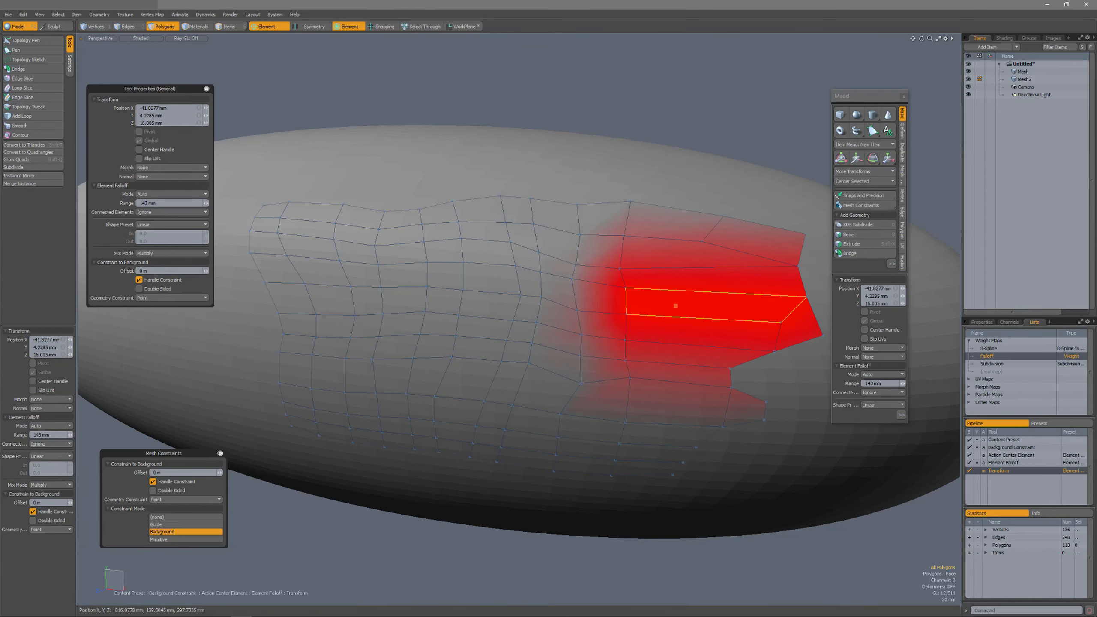
left_click_drag(598, 301, 589, 301)
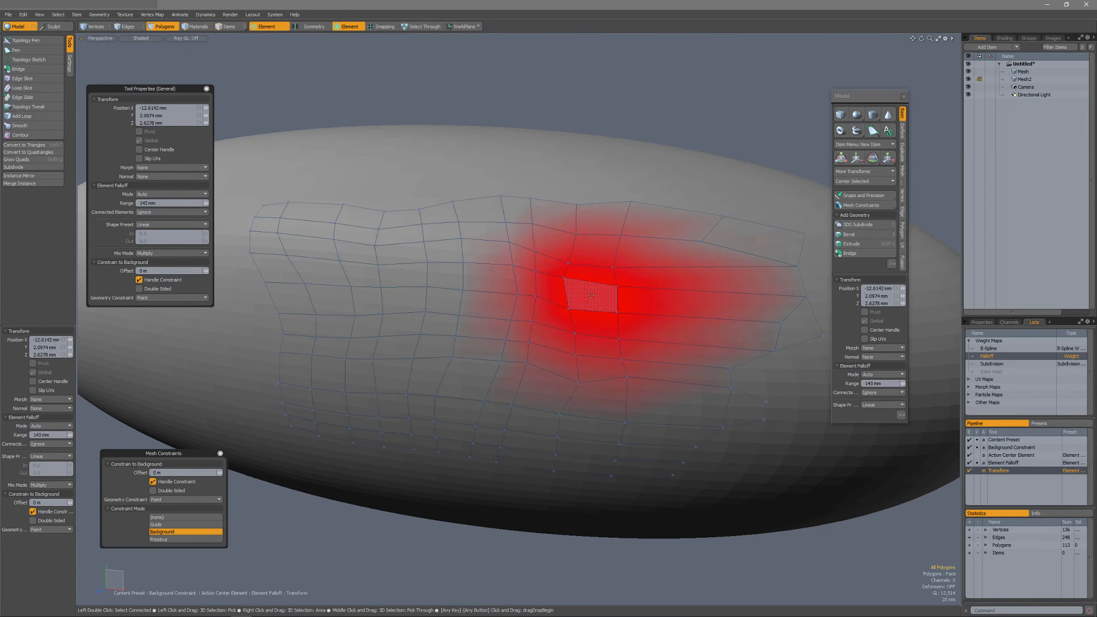
Switch to a Cylinder falloff right of the patch's center, widen it to about 296 mm, and move an element right within it.
left_click(347, 27)
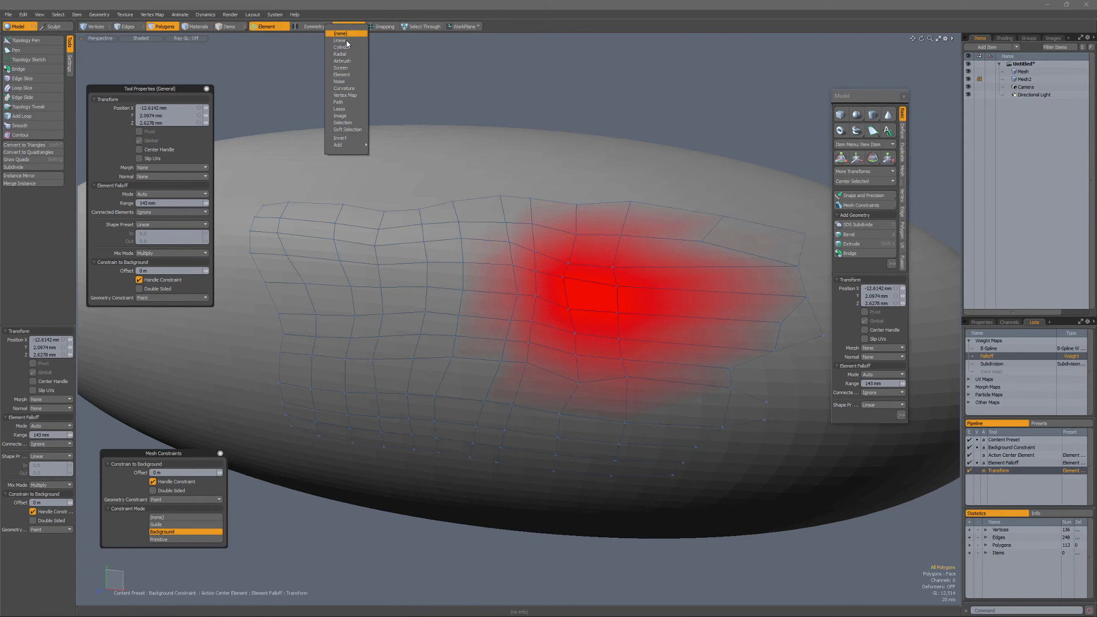
left_click(348, 48)
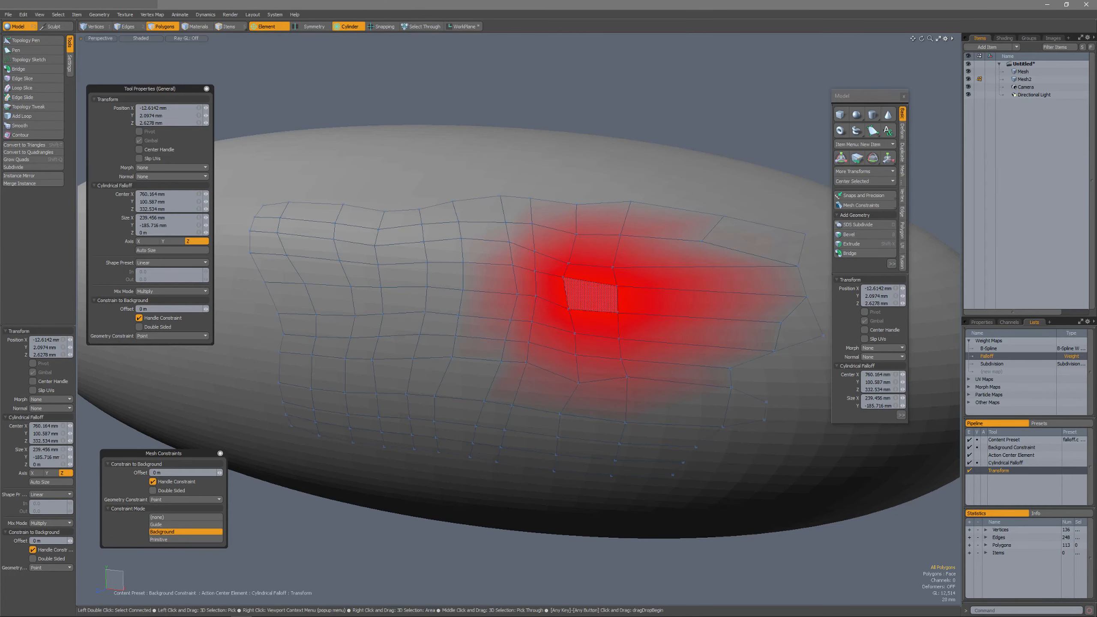
left_click_drag(593, 300, 661, 393)
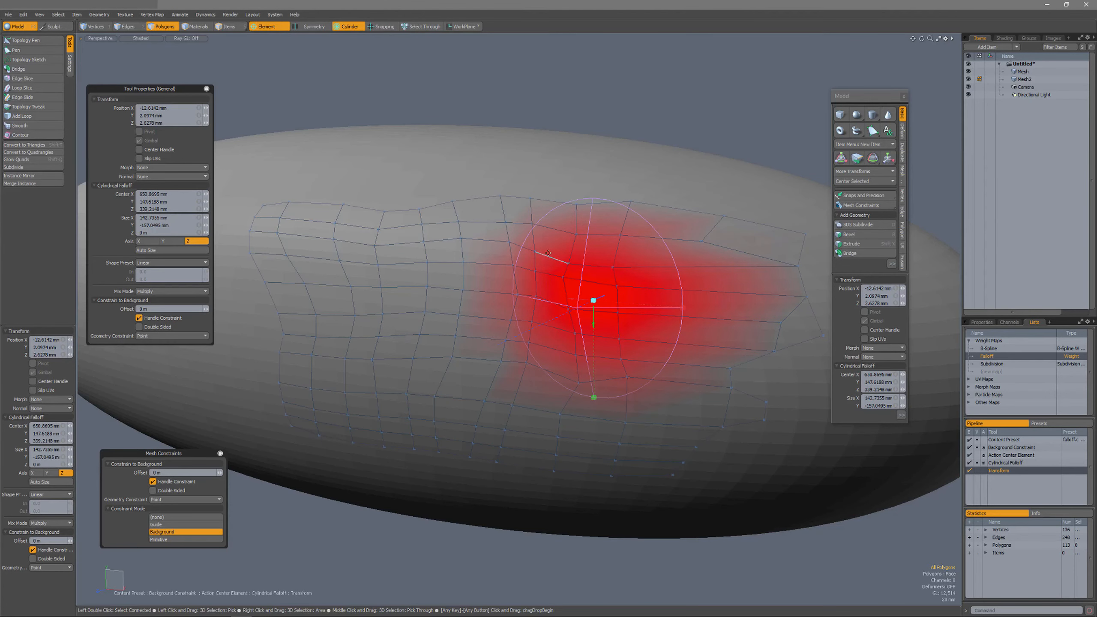
left_click_drag(593, 302, 788, 310)
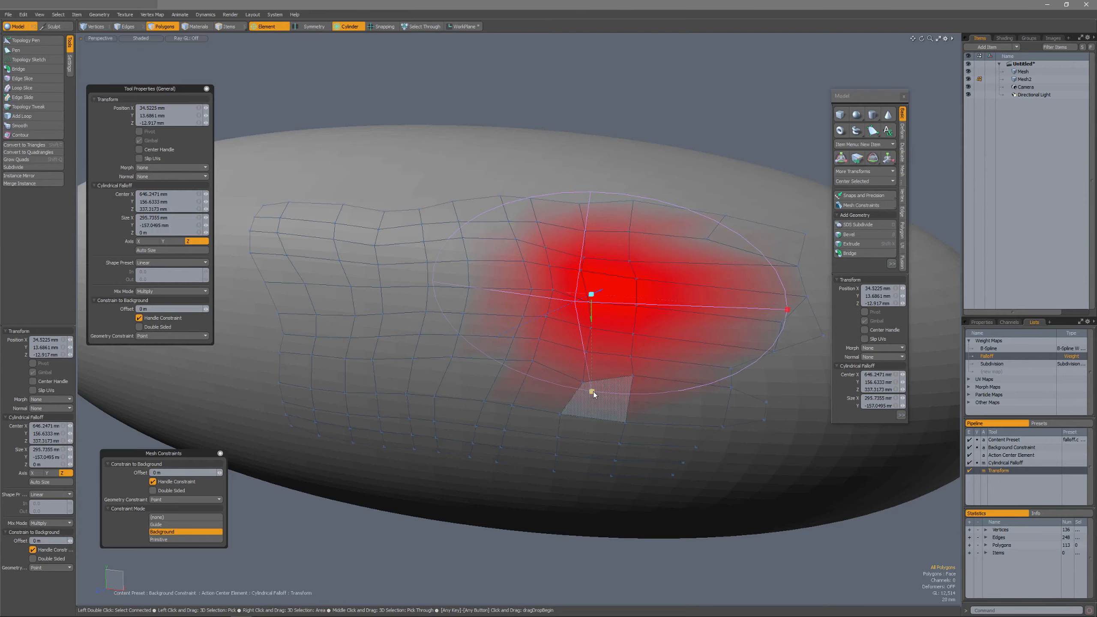
left_click_drag(593, 394, 592, 417)
Redraw the cylinder falloff near the patch's upper right at about 186 by 126 mm and move an element up and left.
right_click_drag(627, 262, 633, 264)
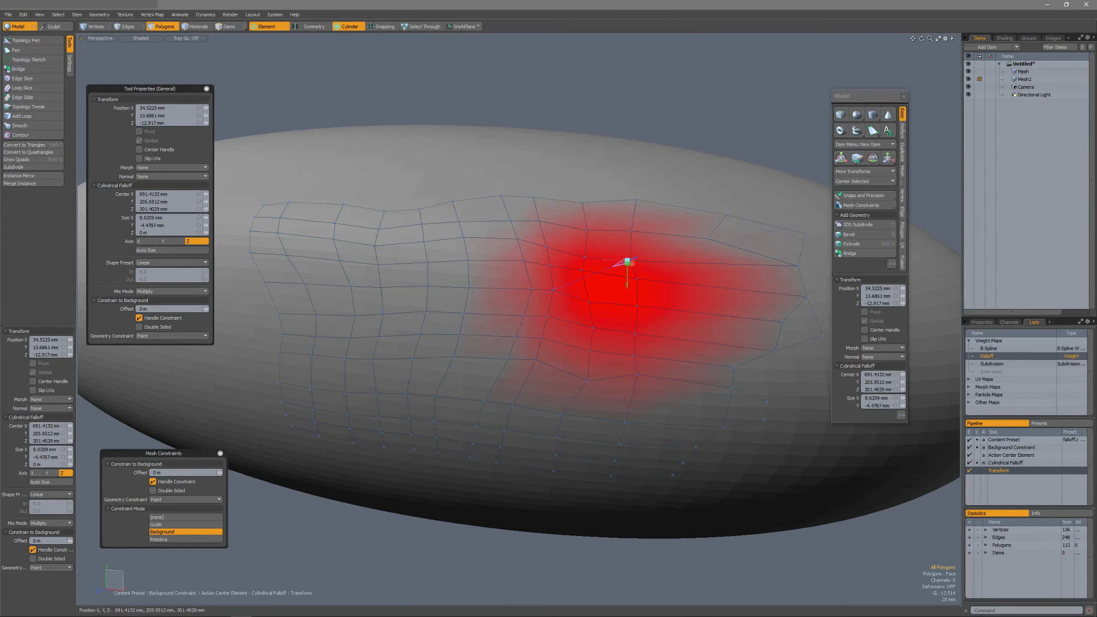
right_click_drag(704, 170, 706, 171)
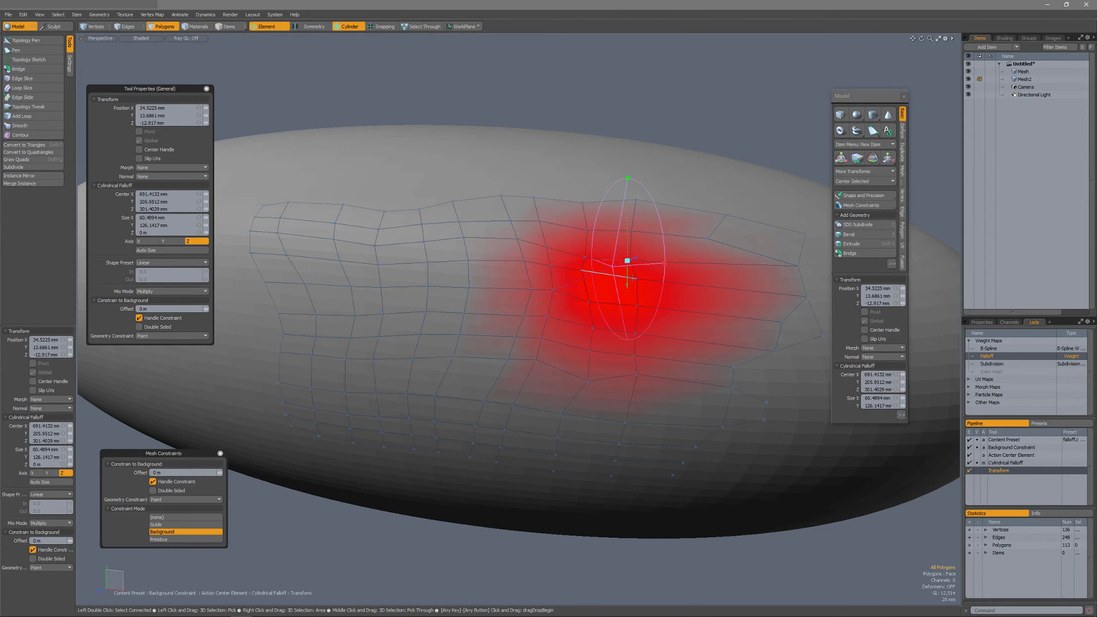
left_click_drag(665, 264, 749, 268)
left_click_drag(660, 302, 591, 249)
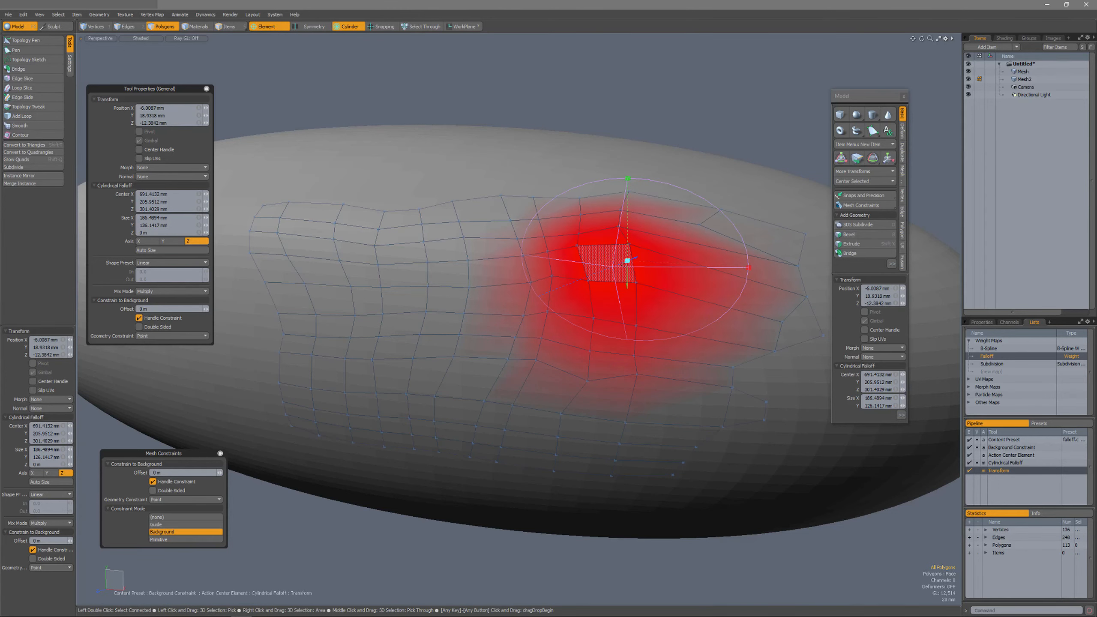
Draw a cylinder falloff of about 162 by 138 mm on the patch's left half and move an element left within it.
left_click(391, 297)
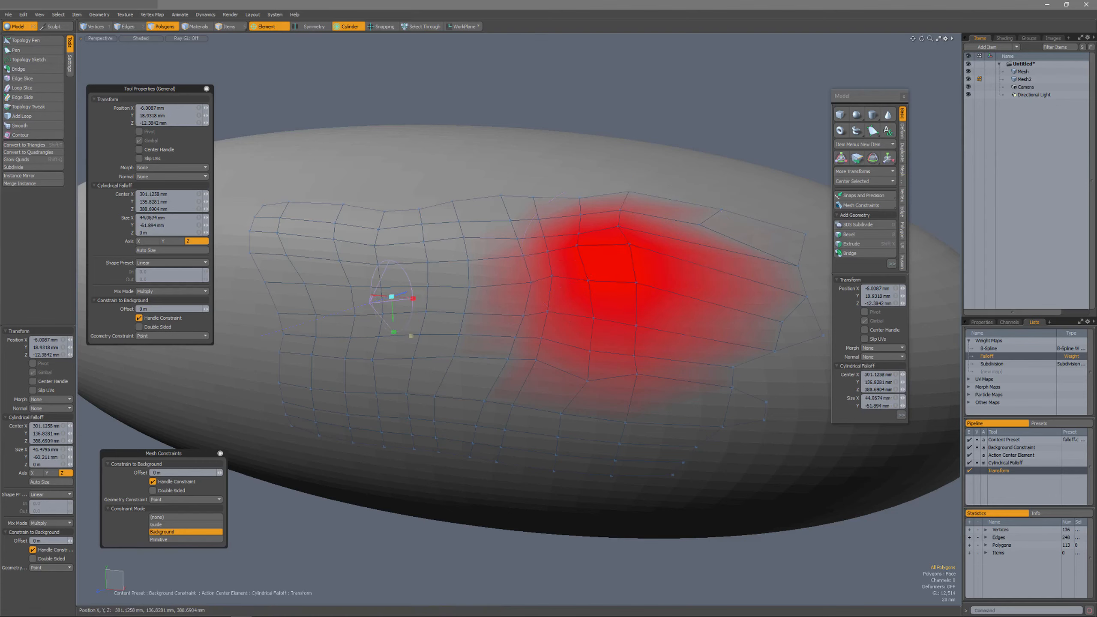
right_click_drag(473, 384, 475, 387)
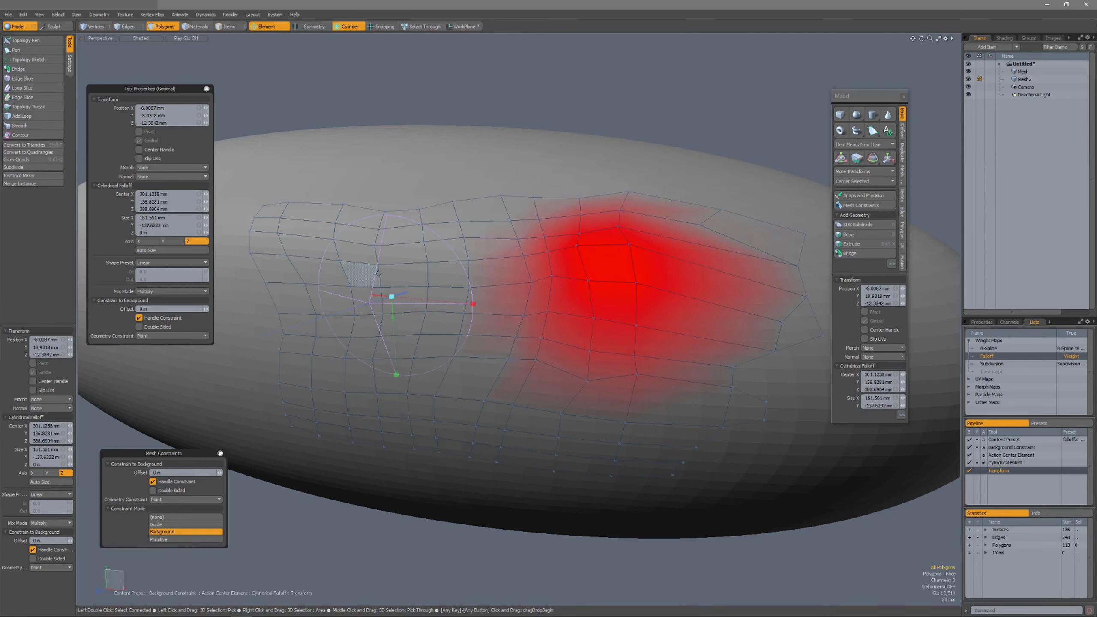
left_click_drag(404, 279, 371, 281)
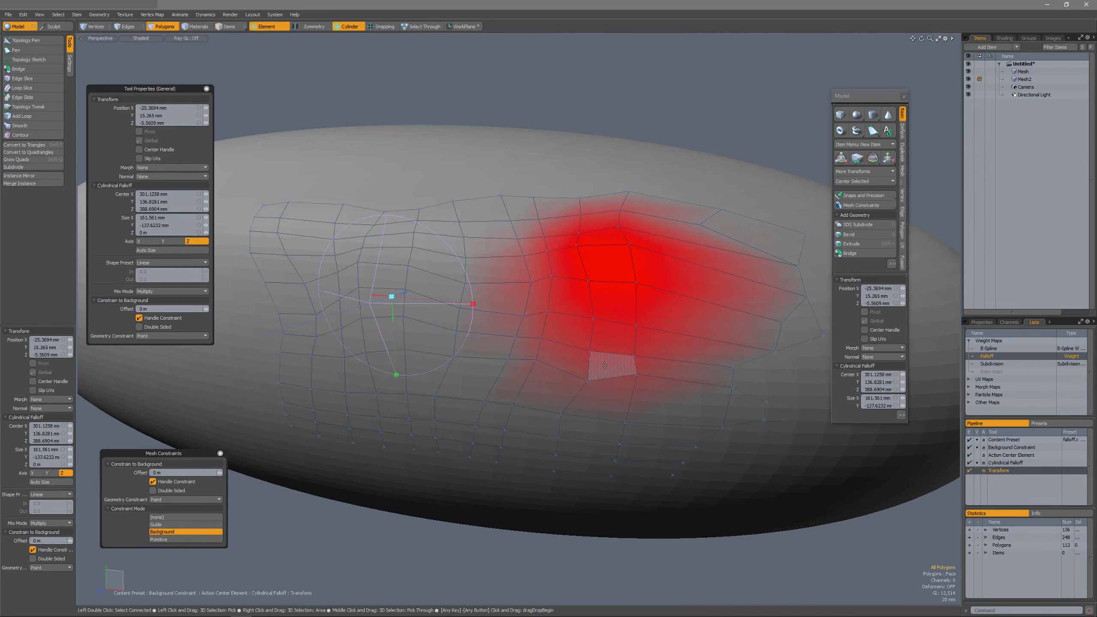
Draw a cylinder falloff of about 230 by 222 mm over the patch's lower right and move several elements above its center.
left_click_drag(604, 365, 605, 500)
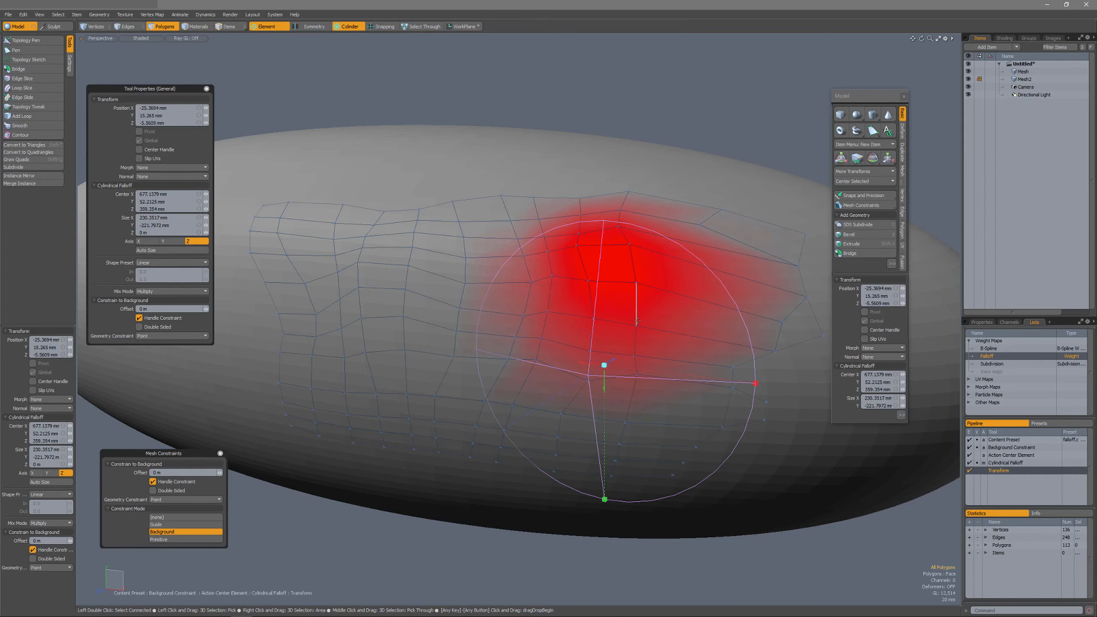
left_click_drag(636, 335, 598, 332)
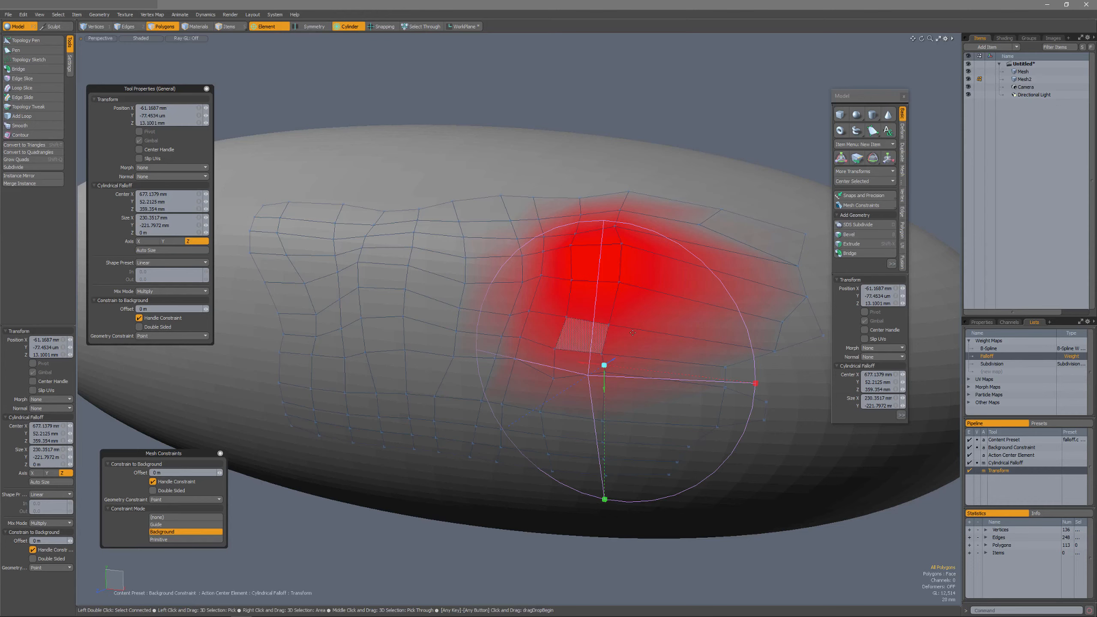
left_click_drag(568, 298, 564, 295)
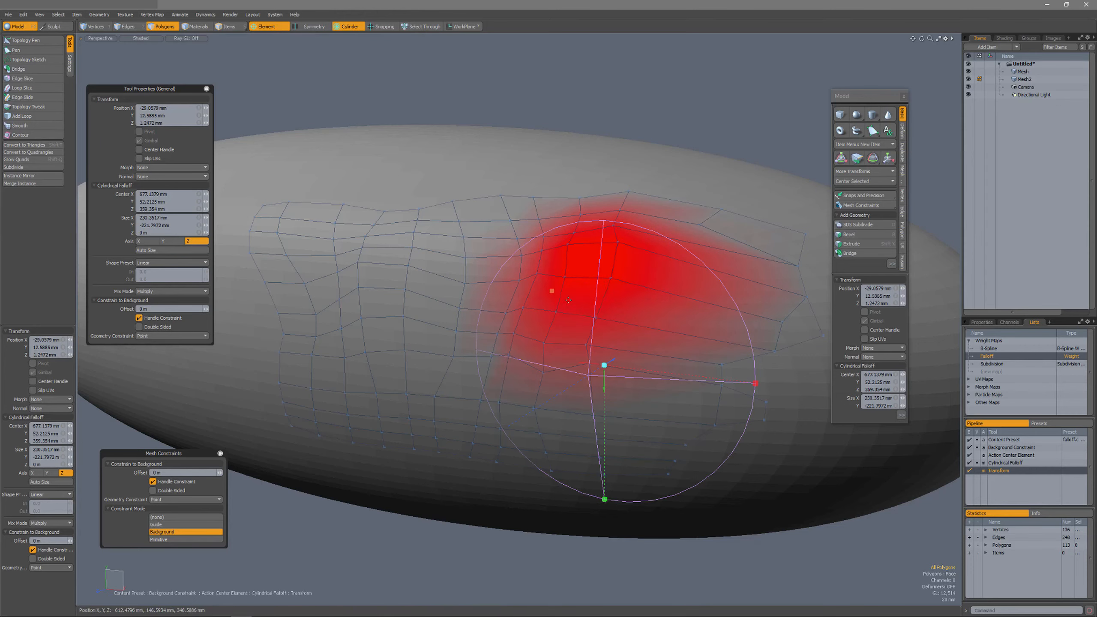
left_click_drag(541, 257, 577, 273)
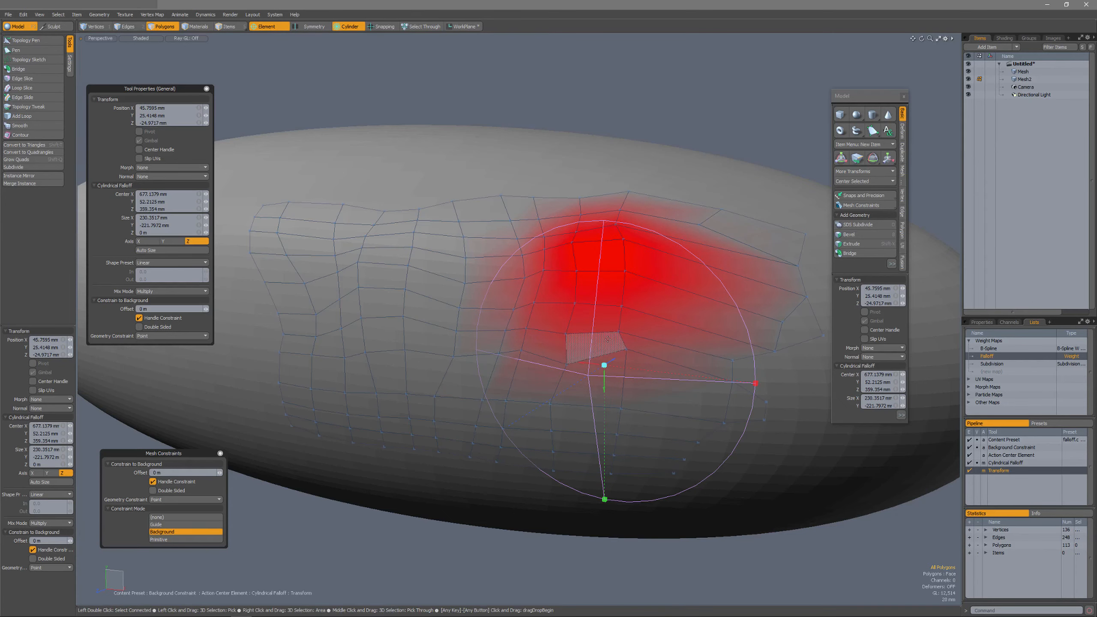
Drop the active tool and its cylinder falloff, restart Element Move, and set the mesh constraint mode to Background.
key("space")
left_click(350, 26)
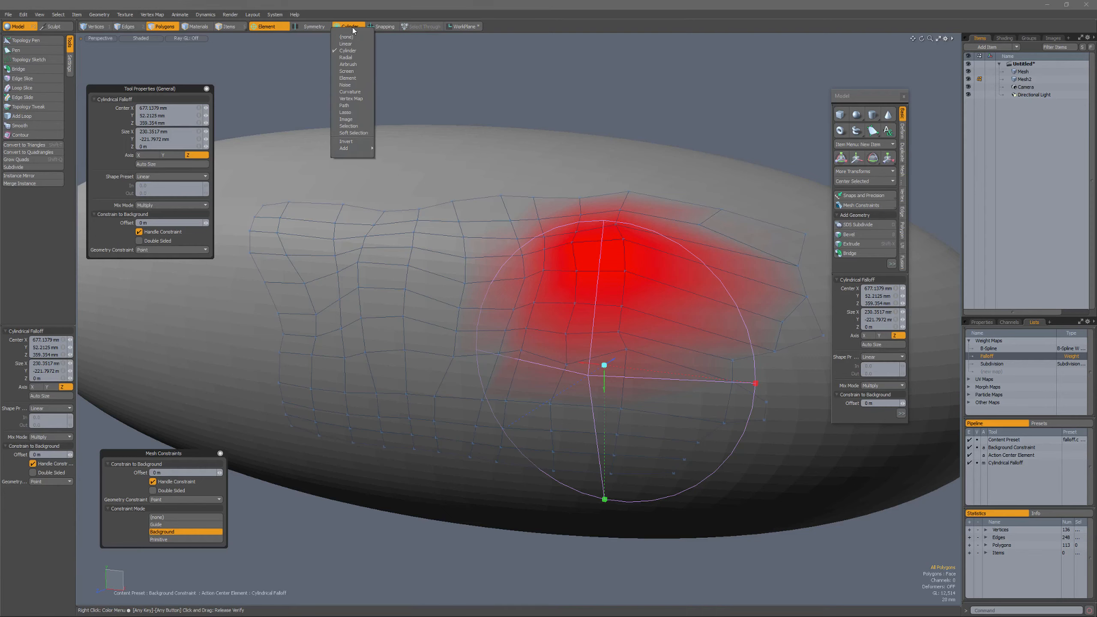
left_click(551, 92)
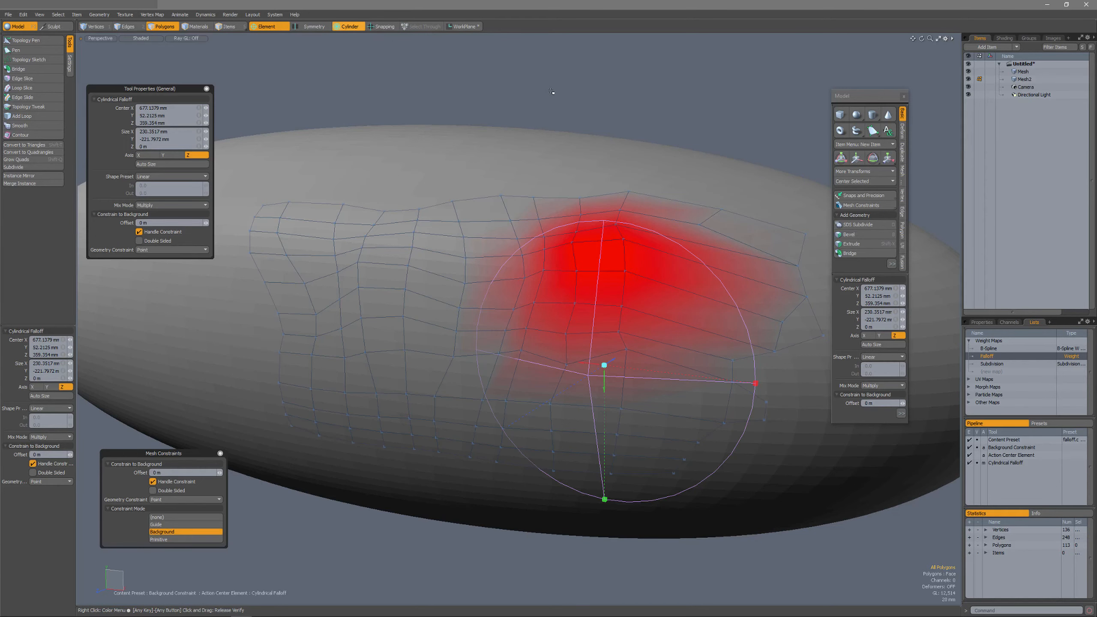
key("space")
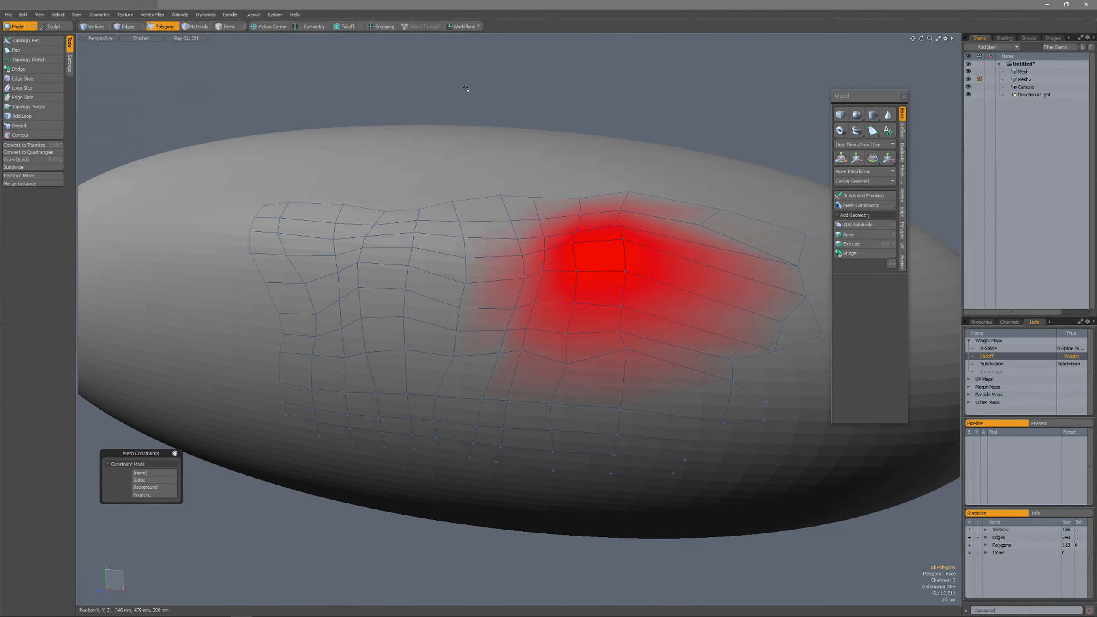
key("t")
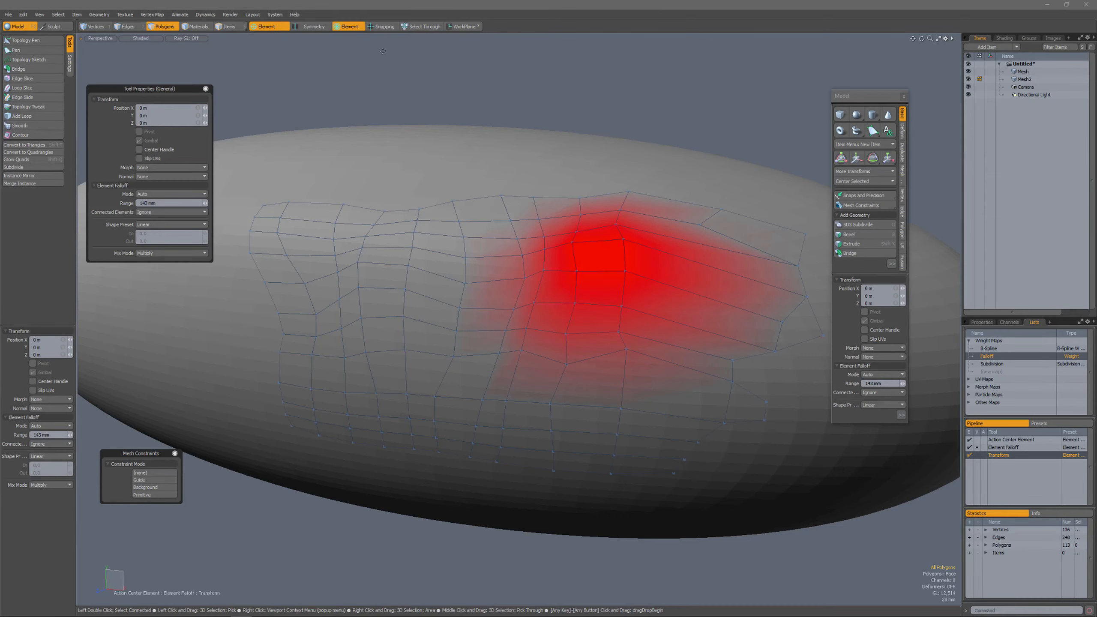
left_click(147, 487)
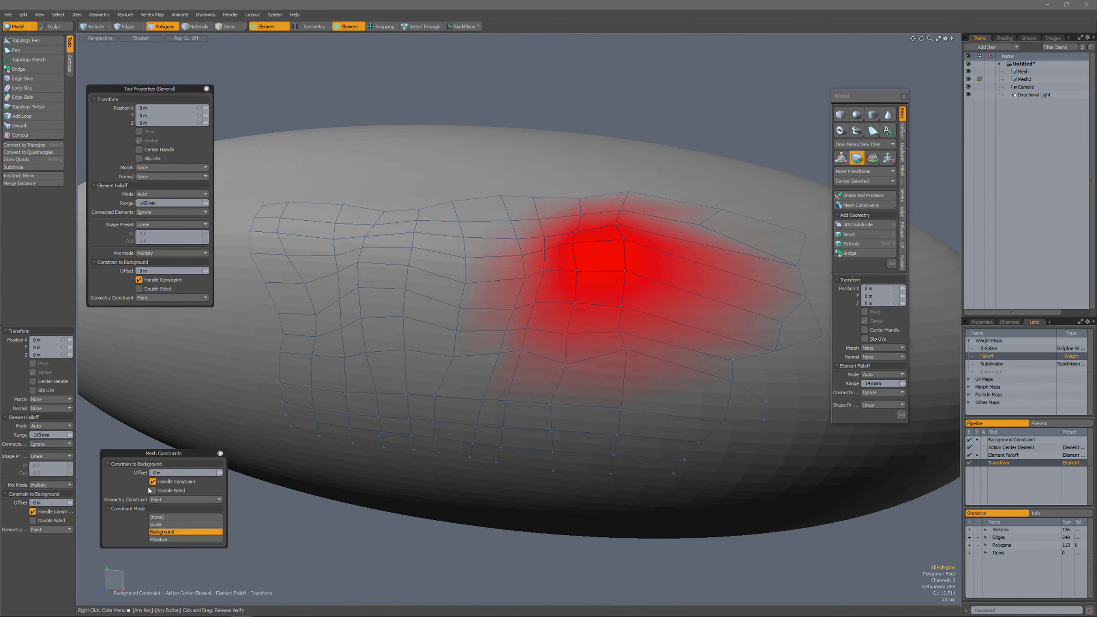
Switch the falloff to Radial, draw it about 200 by 144 mm left of the patch's center, and stretch its depth size to about 408 mm.
left_click(350, 26)
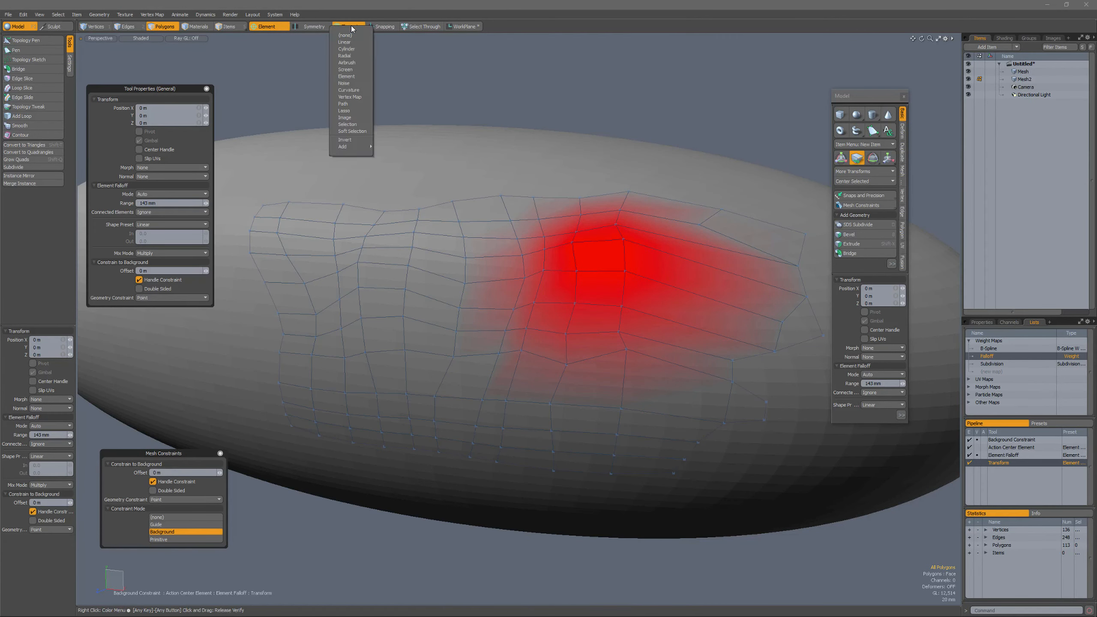
left_click(345, 56)
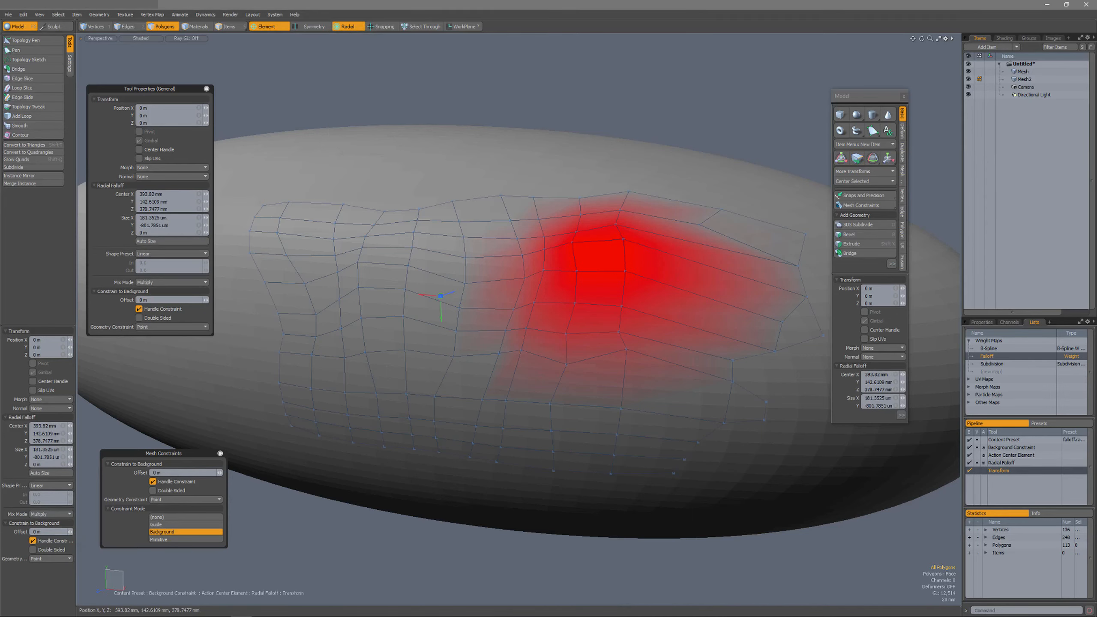
left_click_drag(551, 396, 551, 395)
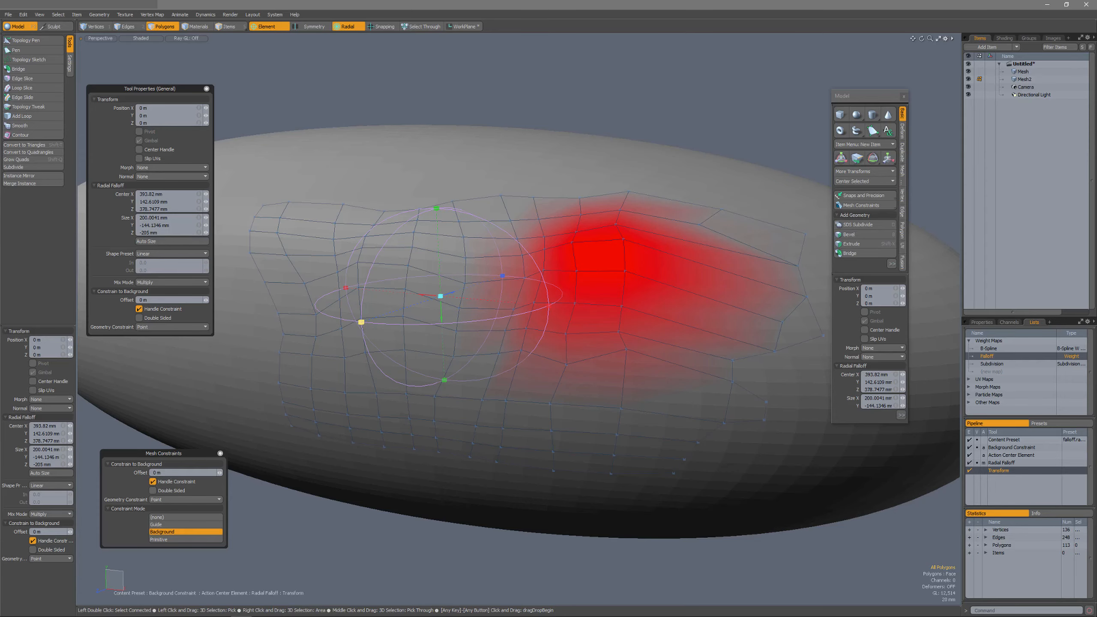
left_click_drag(651, 338, 426, 388, "alt")
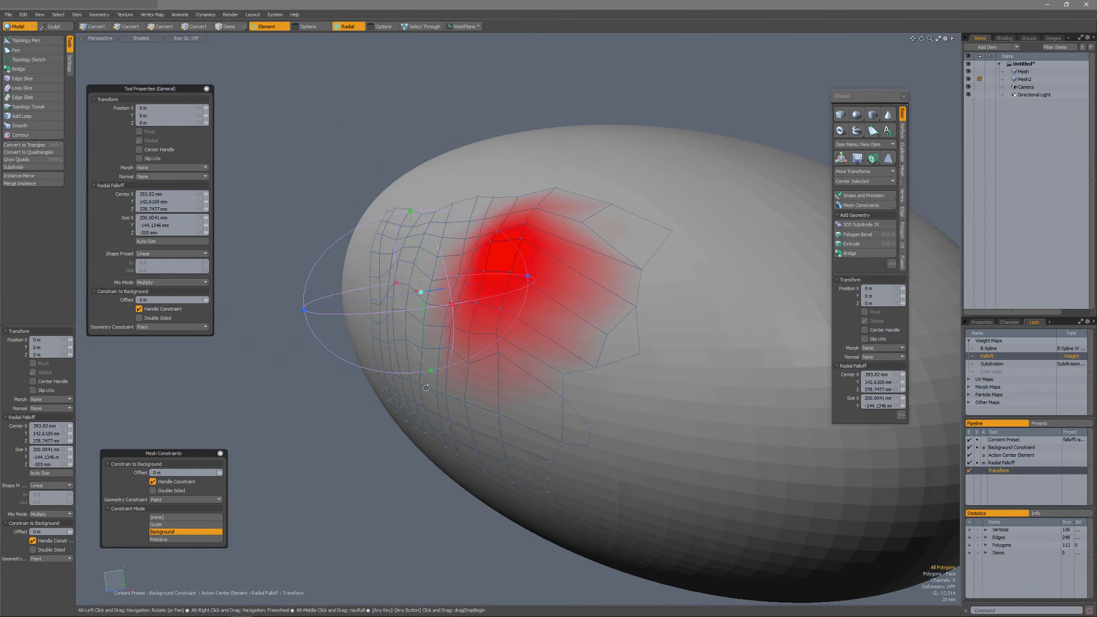
left_click_drag(528, 276, 621, 261)
left_click_drag(428, 325, 523, 333, "alt")
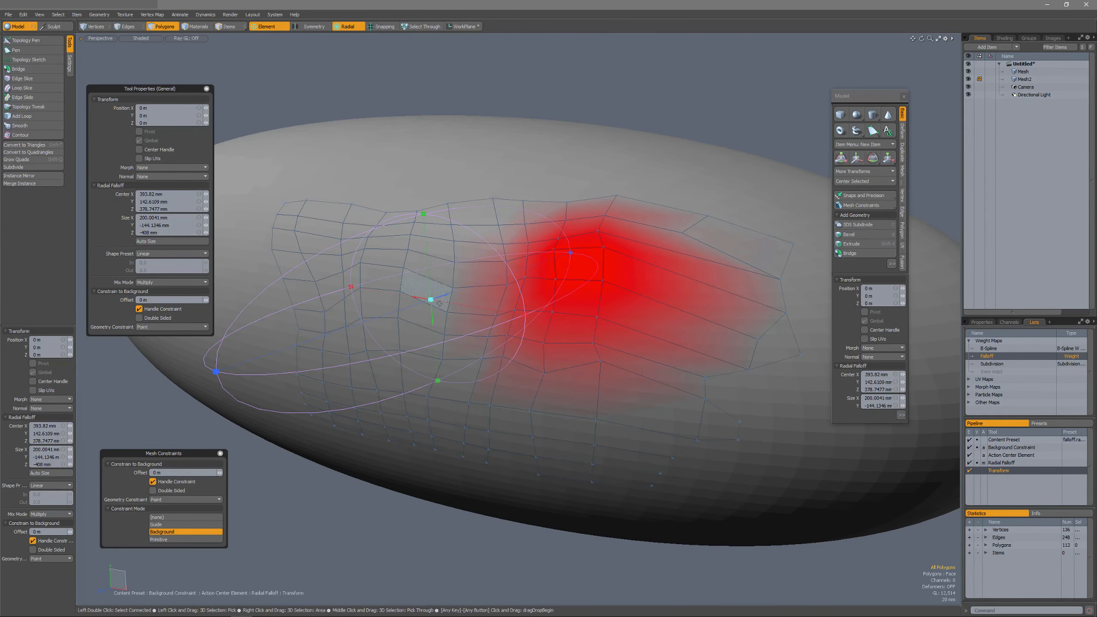
Shift the radial falloff's center in depth to about Z 322 mm and move a polygon inside it upward.
left_click_drag(445, 296, 472, 289)
left_click_drag(488, 386, 531, 395, "alt")
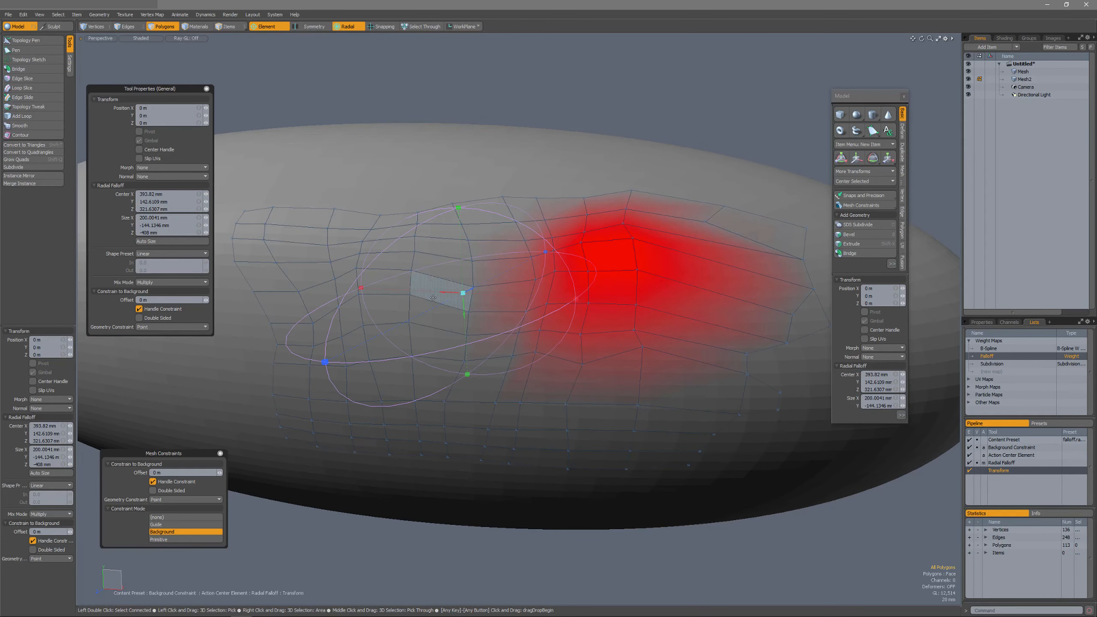
left_click_drag(430, 291, 425, 263)
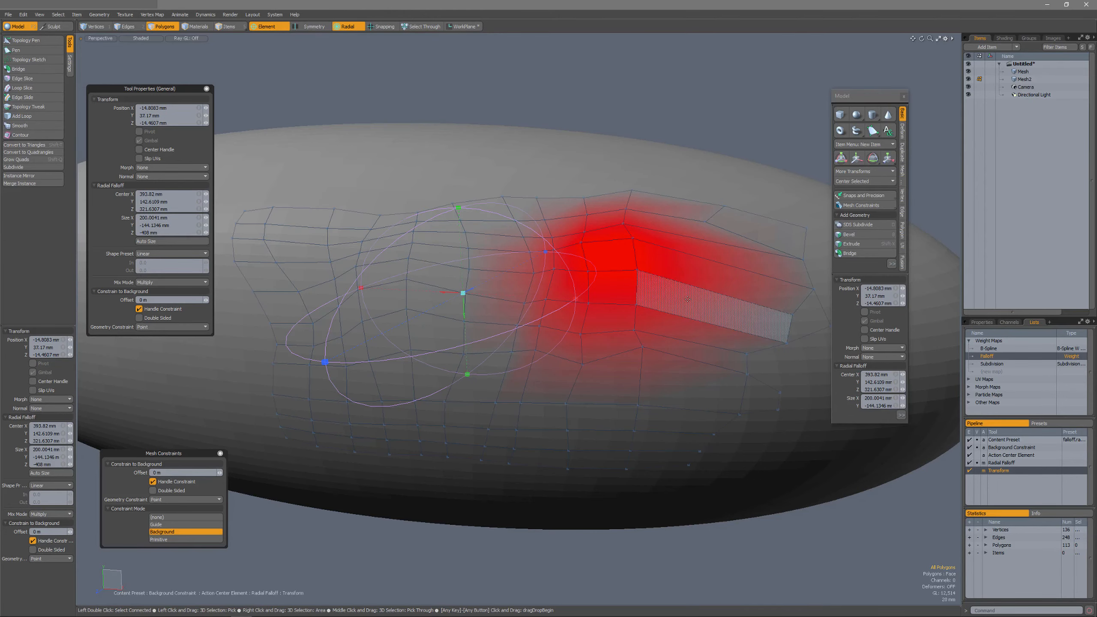
Redraw the radial falloff on the patch's right half at about 142 by 144 by 237 mm and move elements within it right.
left_click_drag(679, 295, 776, 384)
left_click_drag(673, 272, 675, 327, "alt")
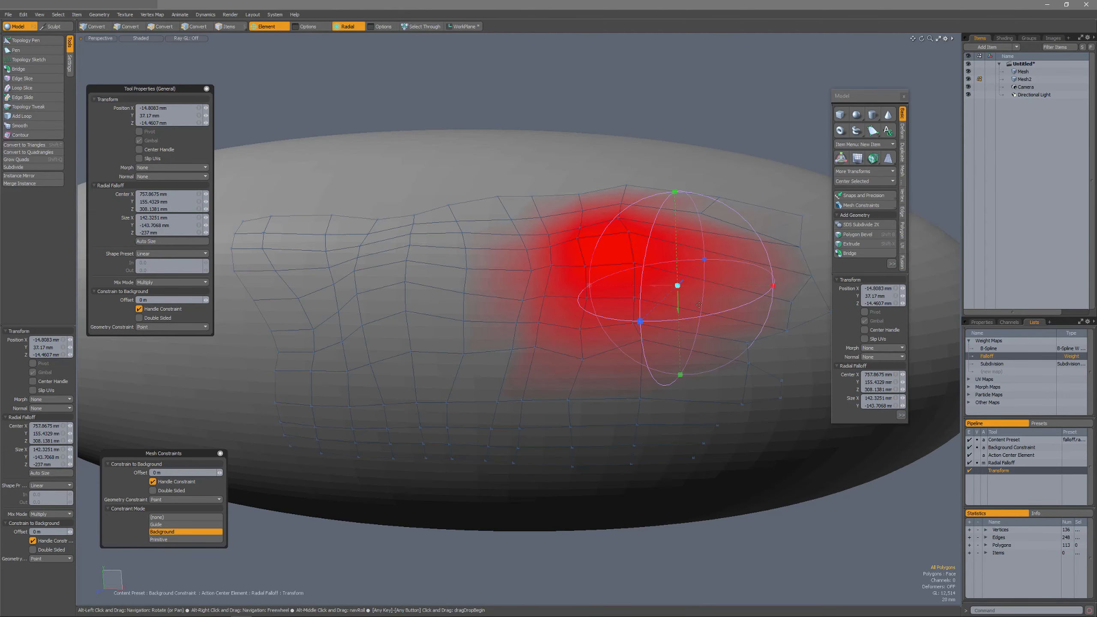
left_click_drag(713, 273, 695, 260)
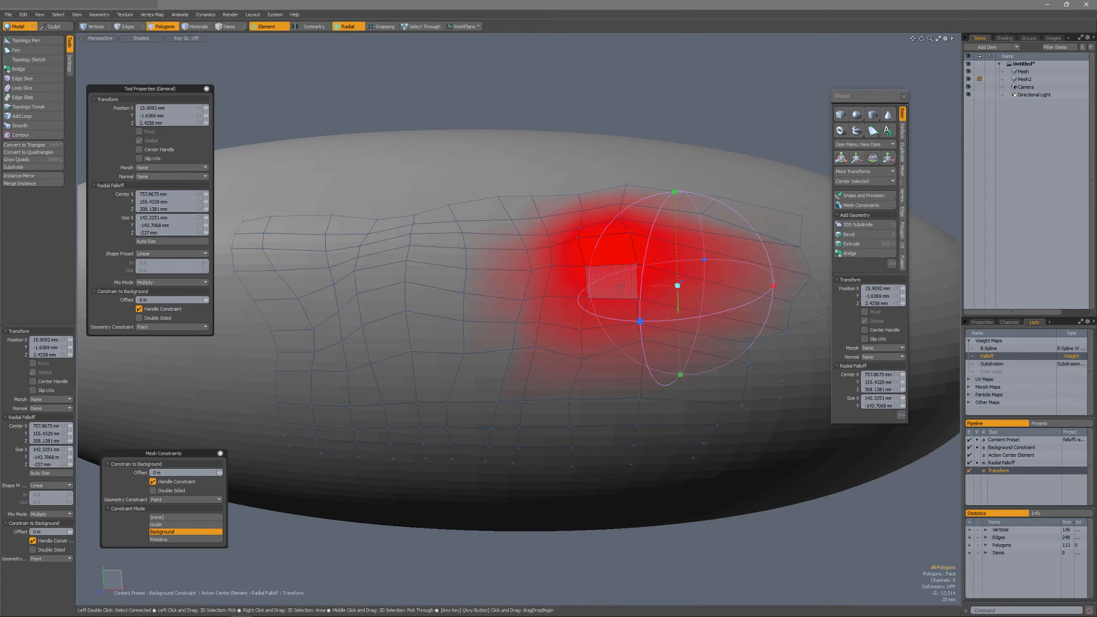
mouse_move(615, 282)
left_mouse_down()
mouse_move(677, 275)
mouse_move(618, 288)
left_mouse_up()
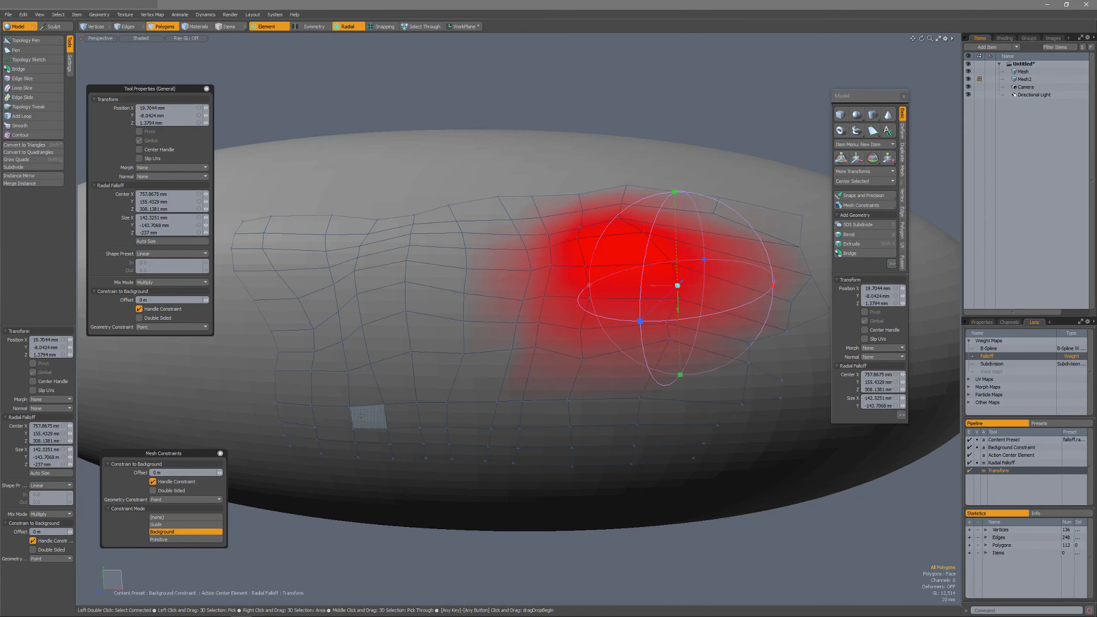
Redraw the radial falloff on the patch's lower left at about 233 by 180 by 213 mm and move elements there to the left.
right_click_drag(331, 421, 480, 508)
left_click_drag(329, 422, 251, 468)
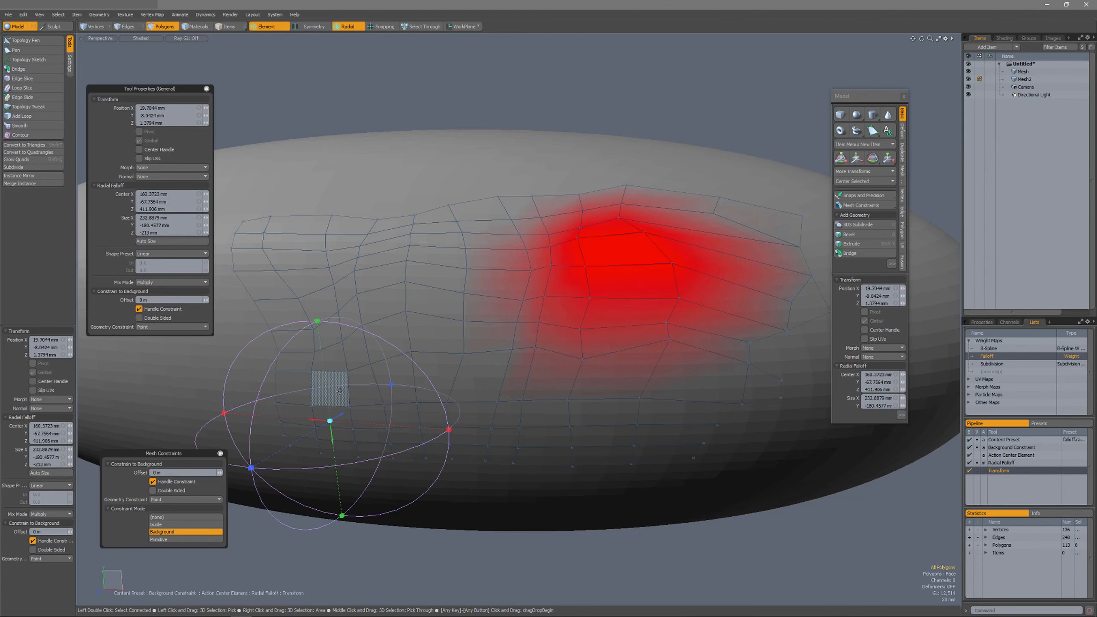
left_click_drag(341, 389, 319, 369)
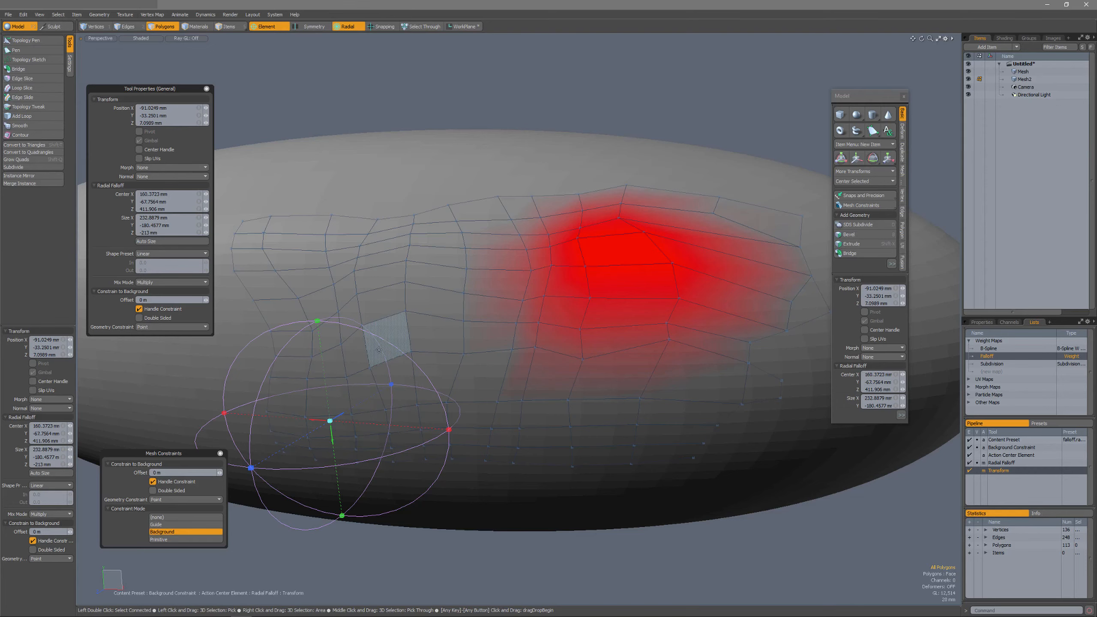
left_click_drag(379, 350, 366, 351)
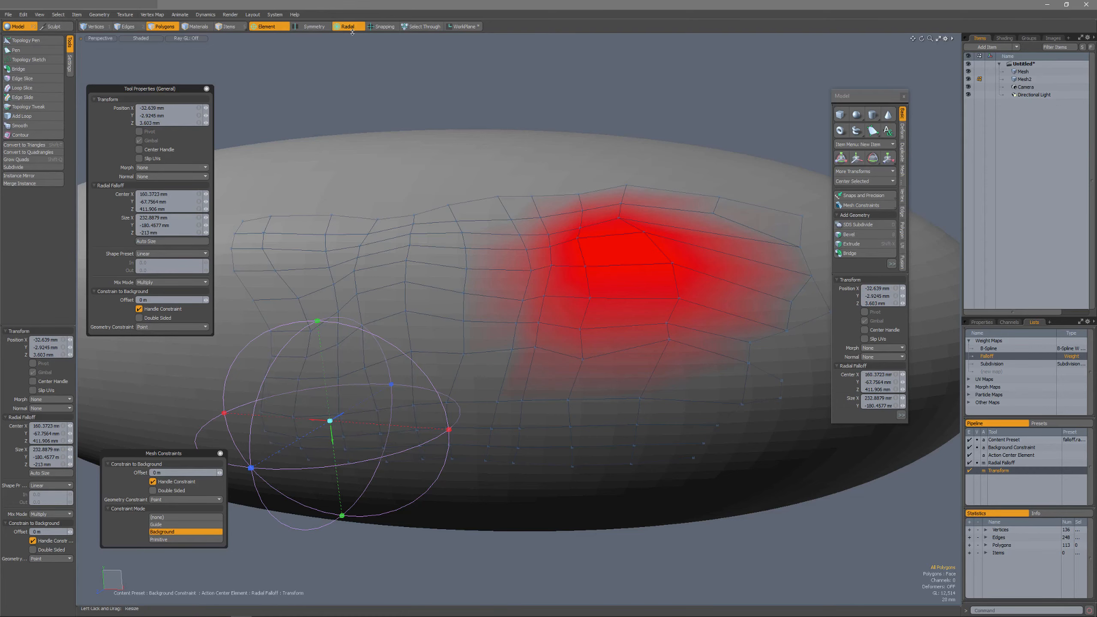
Switch the falloff to Screen, set its size to about 326, and move a polygon near the patch's center left and slightly up.
left_click(348, 27)
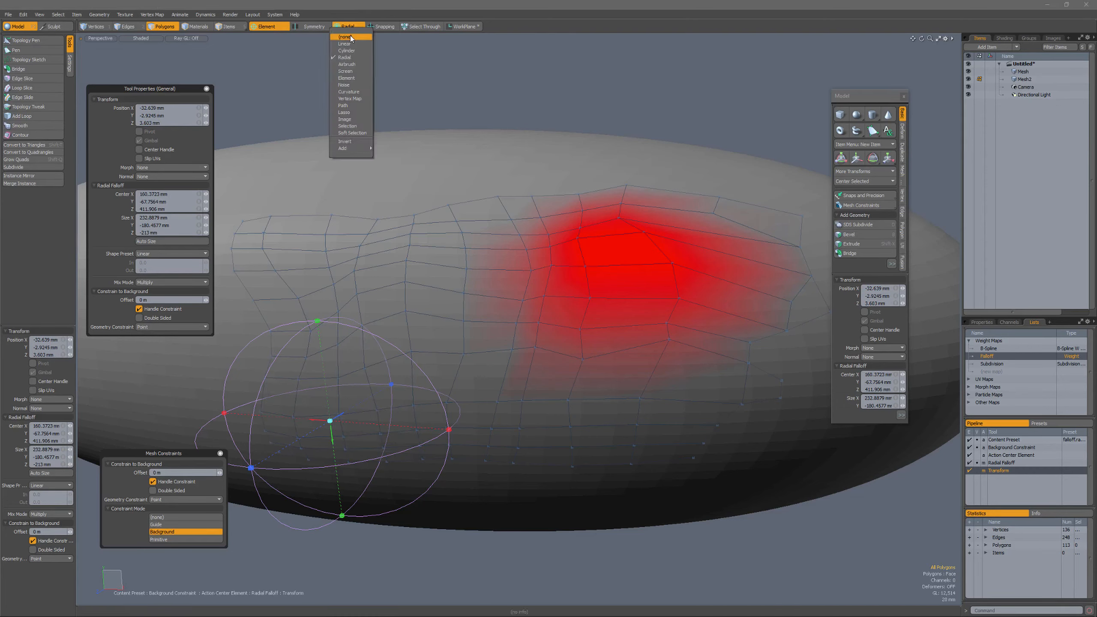
left_click(344, 71)
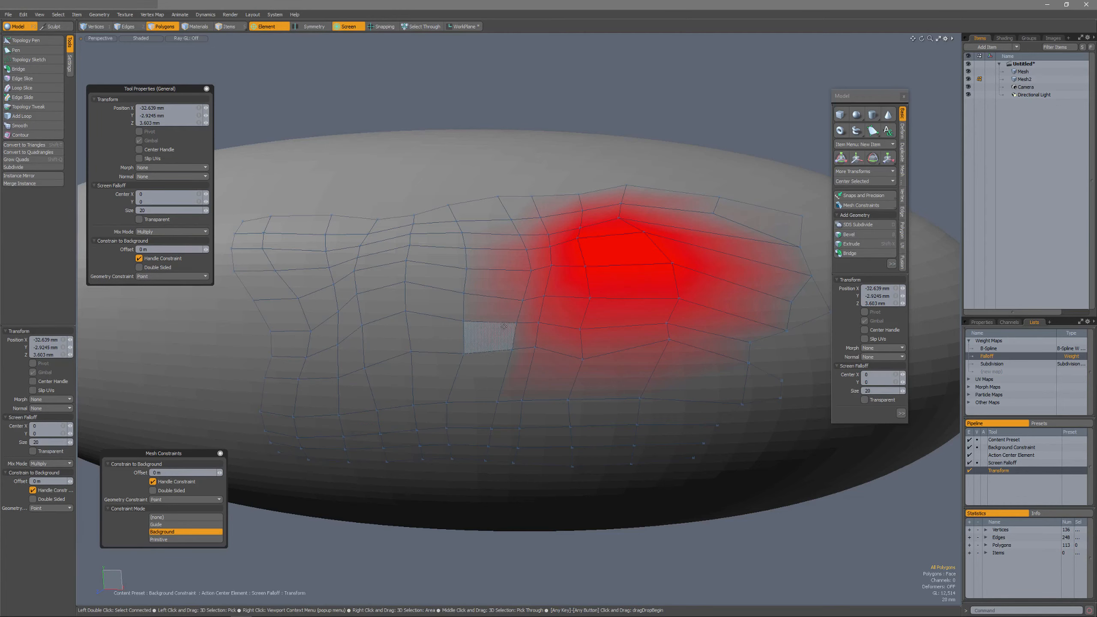
right_click_drag(485, 300, 626, 300)
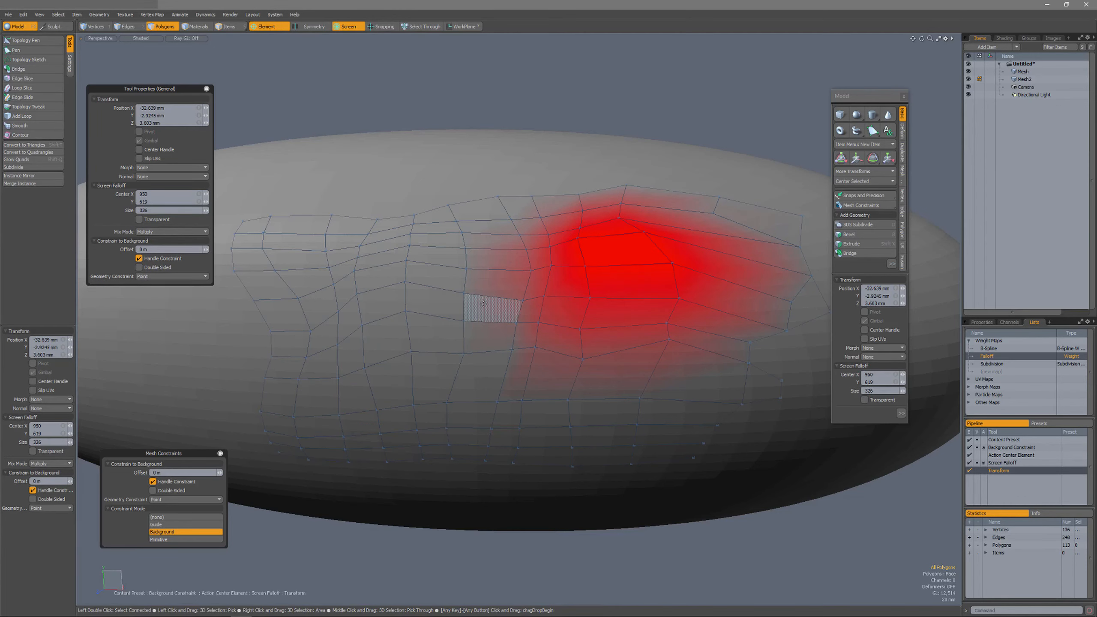
left_click_drag(484, 306, 443, 298)
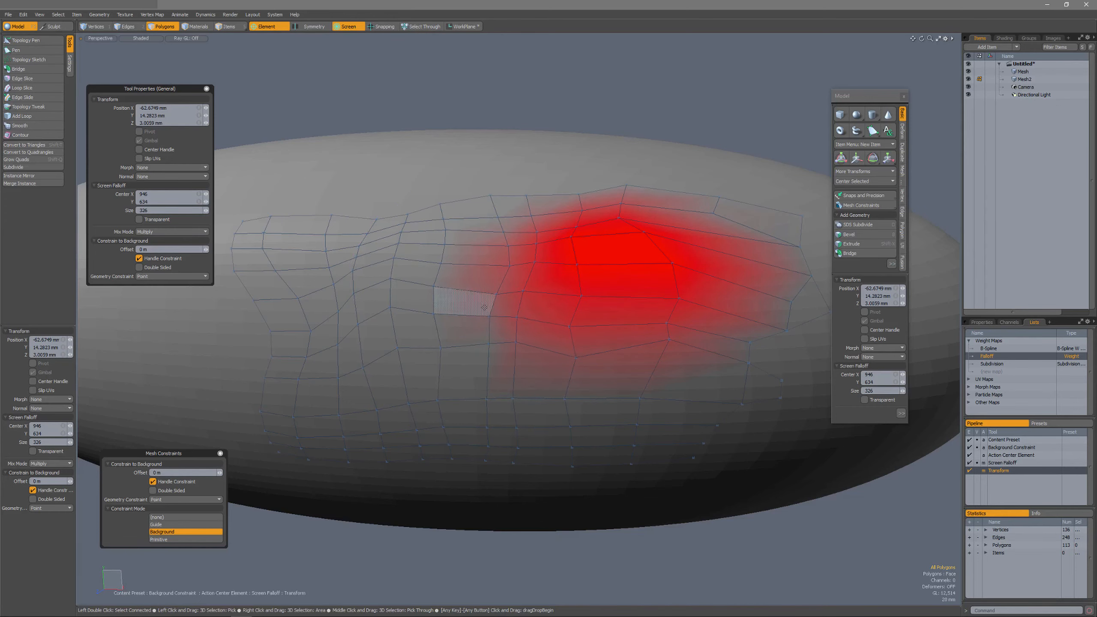
Move right-half elements left with a screen falloff size of about 331, and a left-half polygon down and right with a size of about 232.
right_click_drag(732, 290, 731, 305)
left_click_drag(745, 300, 732, 276)
right_click_drag(669, 274, 733, 274)
left_click_drag(655, 269, 620, 268)
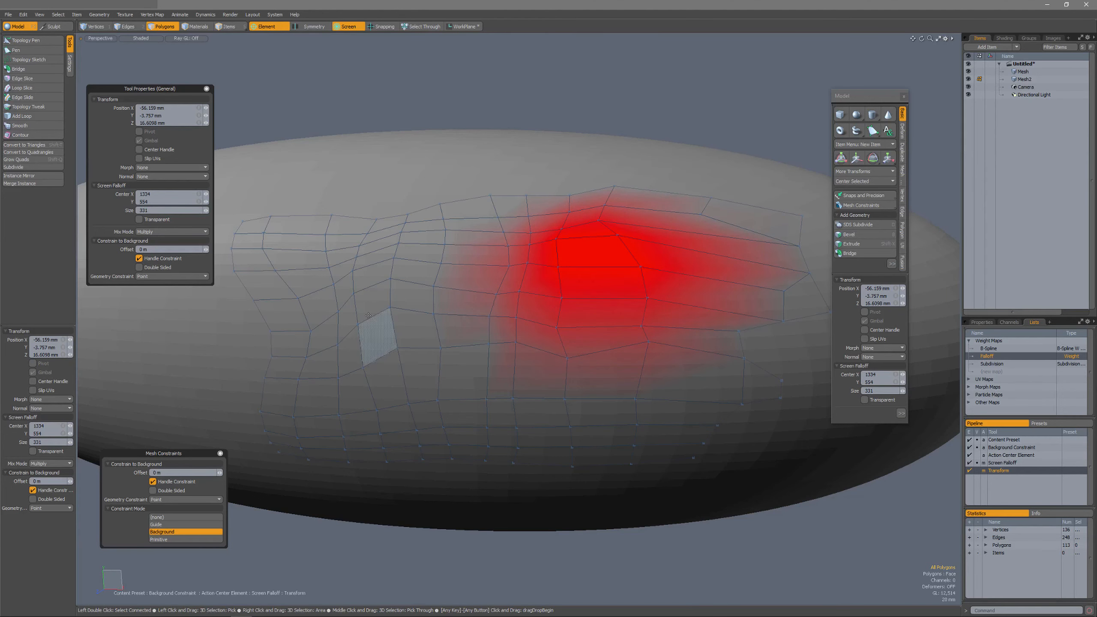
right_click_drag(374, 304, 333, 304)
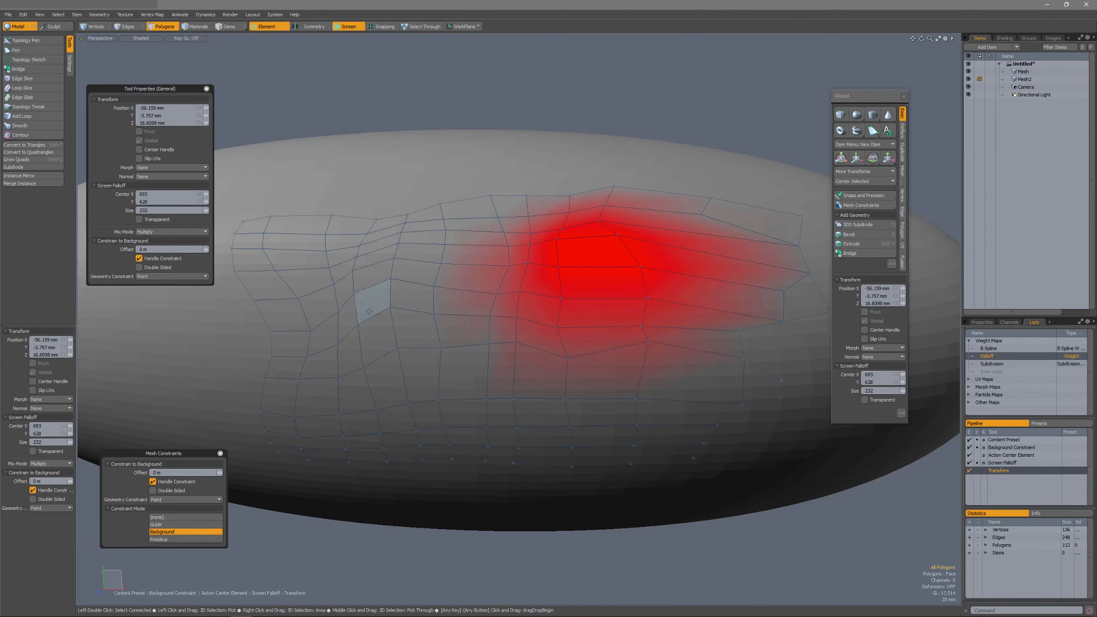
mouse_move(372, 304)
left_mouse_down()
mouse_move(386, 318)
mouse_move(371, 303)
left_mouse_up()
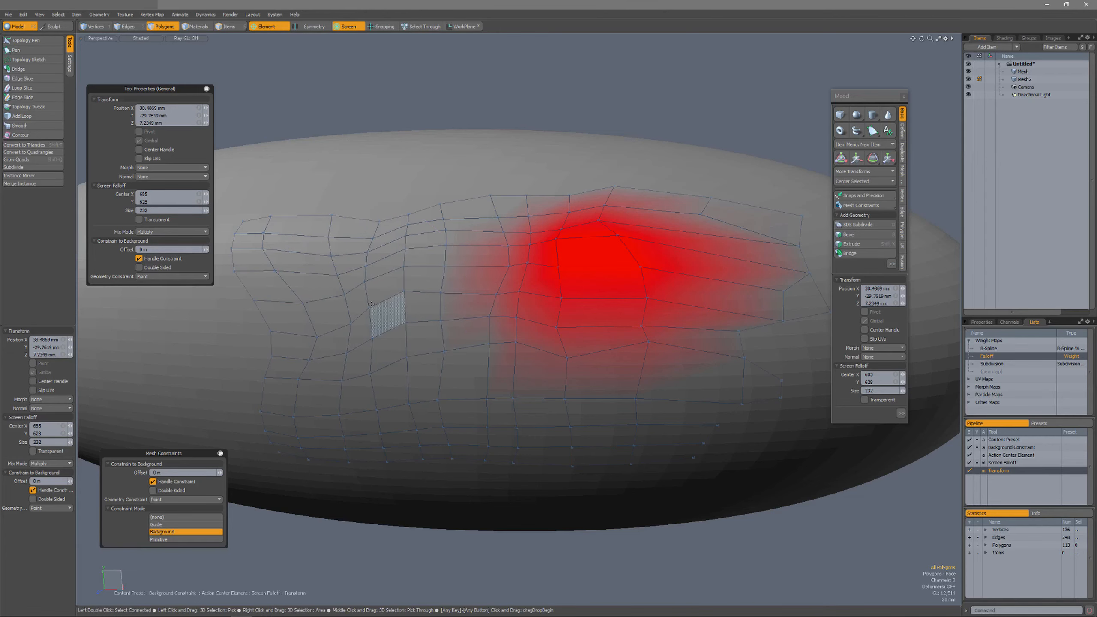
Deselect the Falloff weight map and move elements in the patch's left half up and left with a screen falloff size of about 245.
left_click(992, 358, "ctrl")
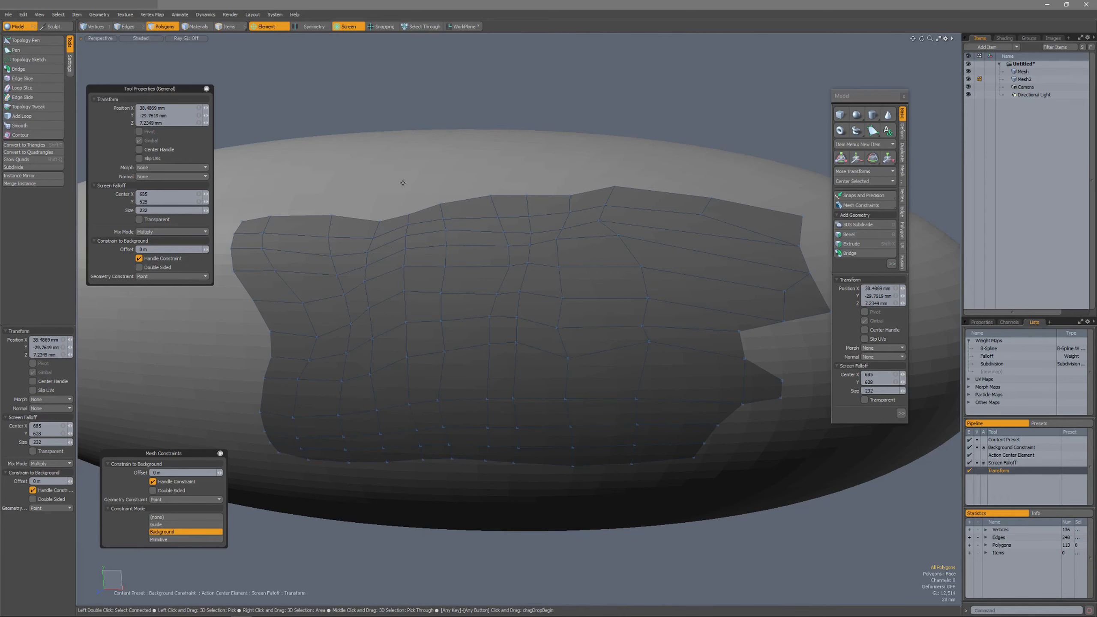
left_click(388, 310)
left_click(381, 317)
left_click_drag(379, 316, 344, 265)
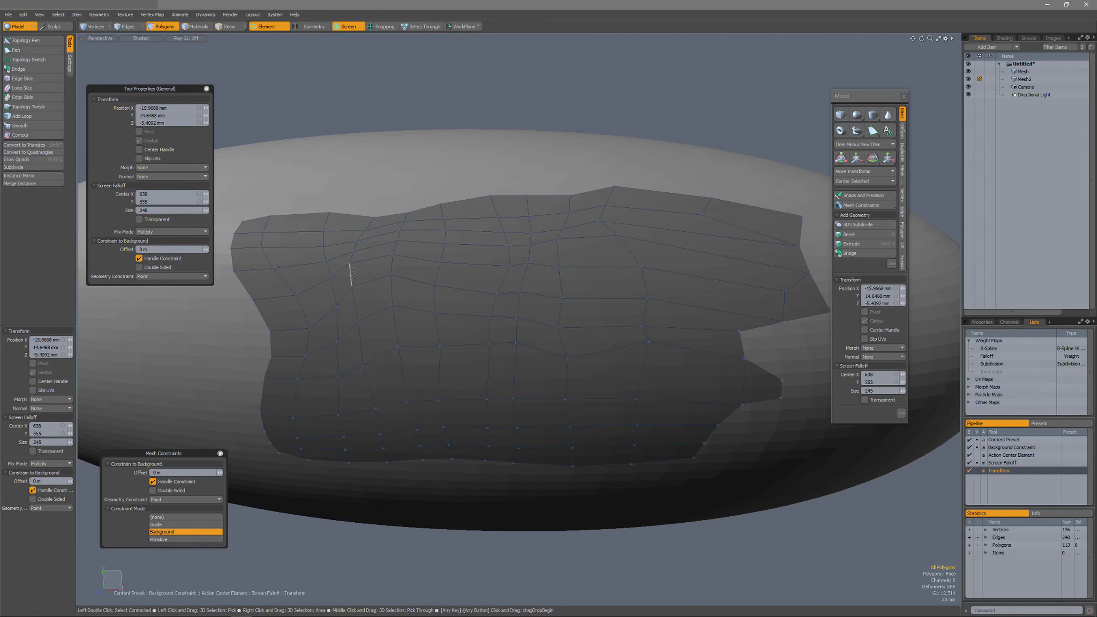
Reduce the screen falloff size to about 202 and pull the patch's upper-left area upward so its upper border rises.
left_click_drag(620, 307, 614, 287)
right_click_drag(343, 258, 325, 259)
left_click_drag(340, 261, 343, 189)
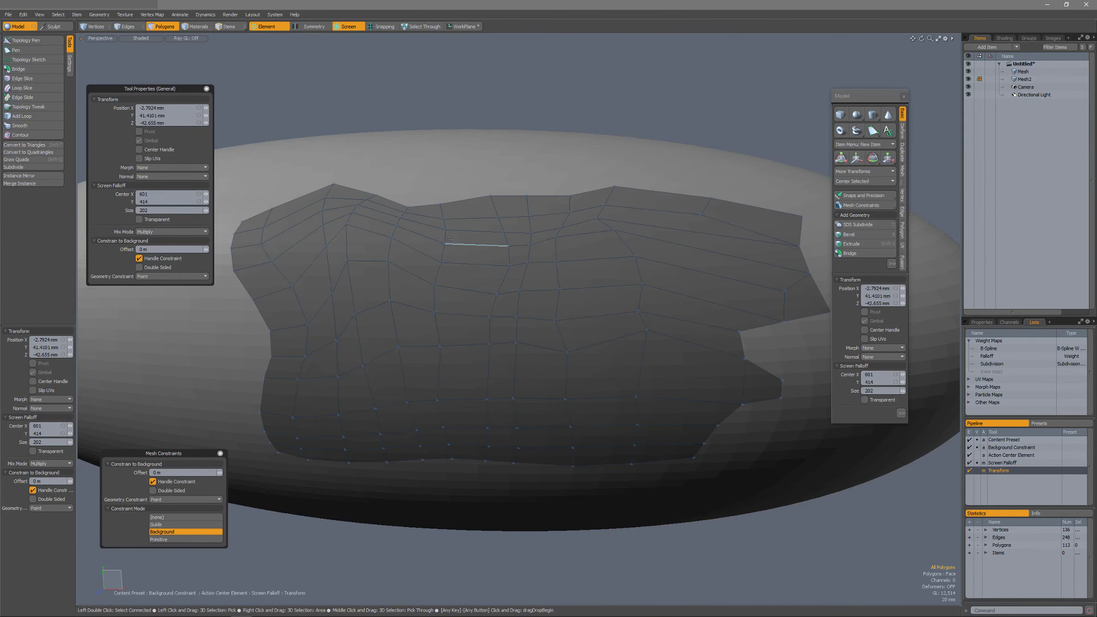
Move several elements across the patch's right half, center and left half, and shrink the screen falloff size to about 108.
left_click_drag(673, 205, 677, 199)
left_click_drag(612, 302, 592, 294)
left_click_drag(665, 349, 654, 373)
left_click_drag(467, 307, 460, 285)
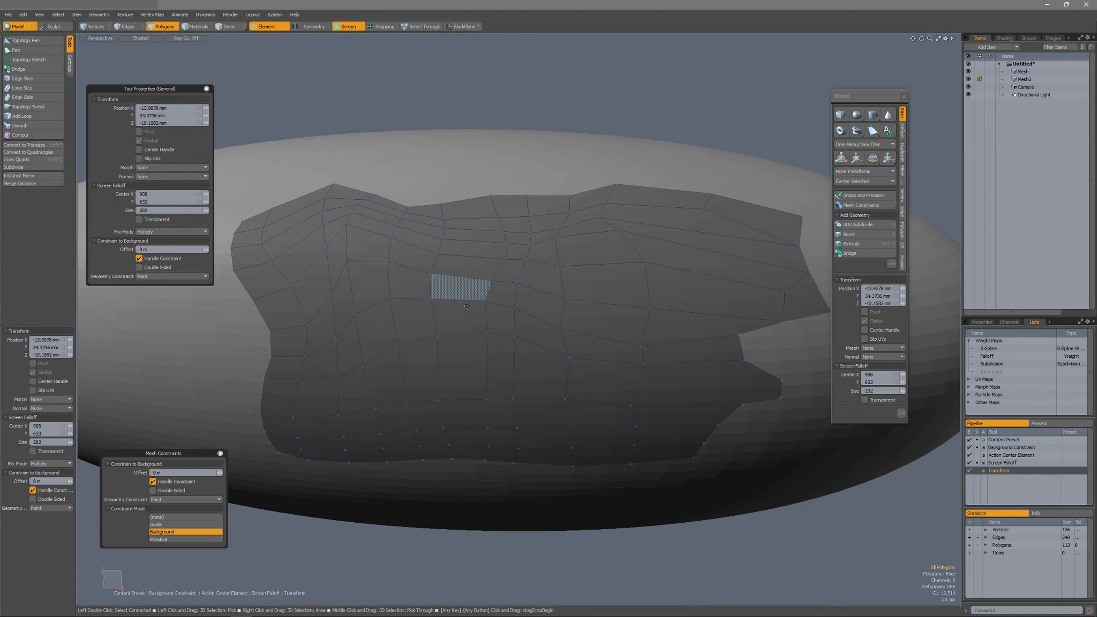
left_click_drag(369, 294, 359, 284)
right_click_drag(395, 297, 354, 297)
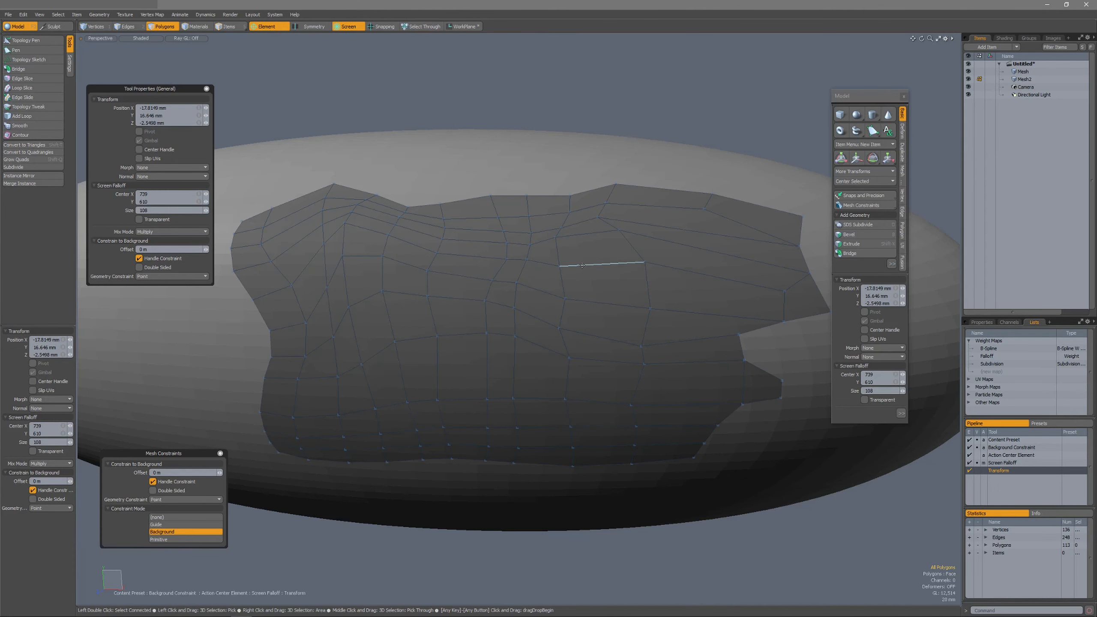
Switch the falloff to Cylinder, draw it about 149 by 152 mm on the patch's right half, and move an element inside down and left.
left_click(348, 26)
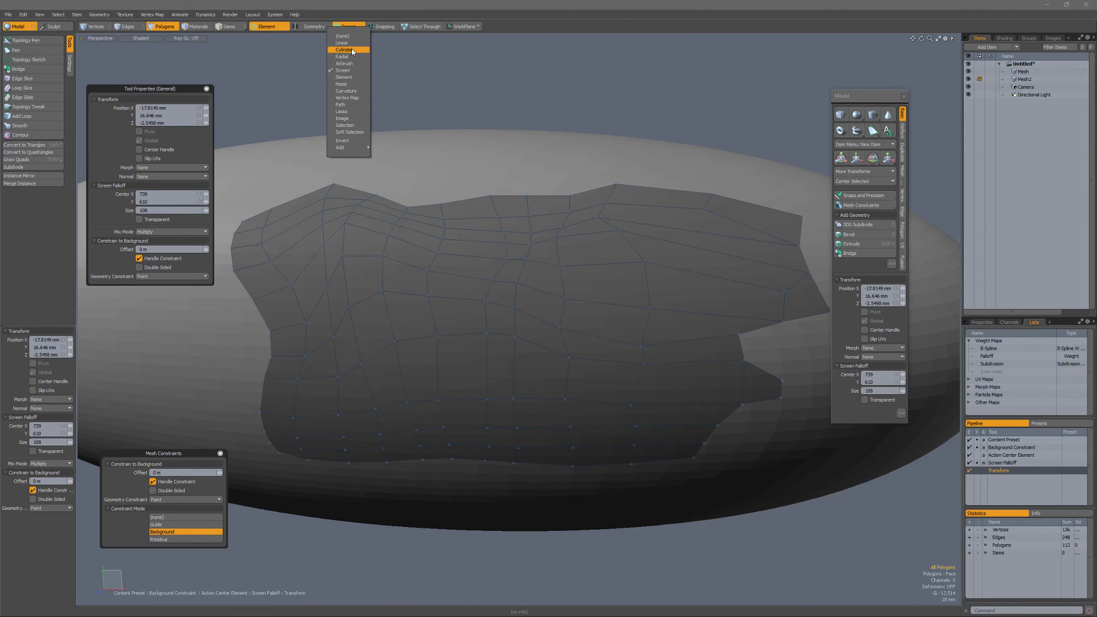
left_click(347, 50)
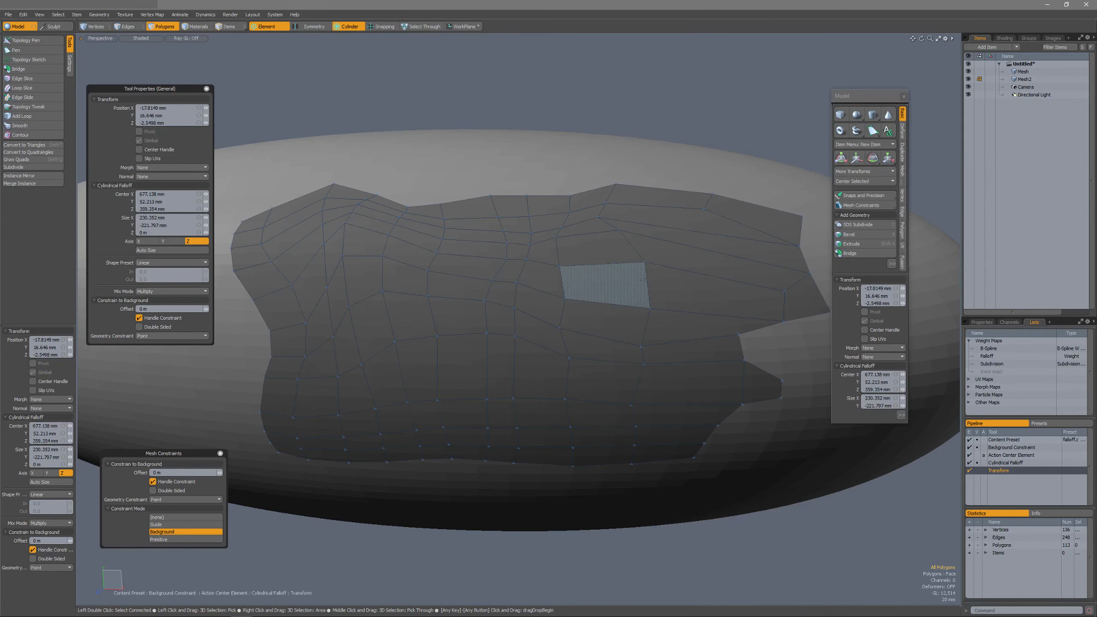
right_click_drag(644, 280, 743, 379)
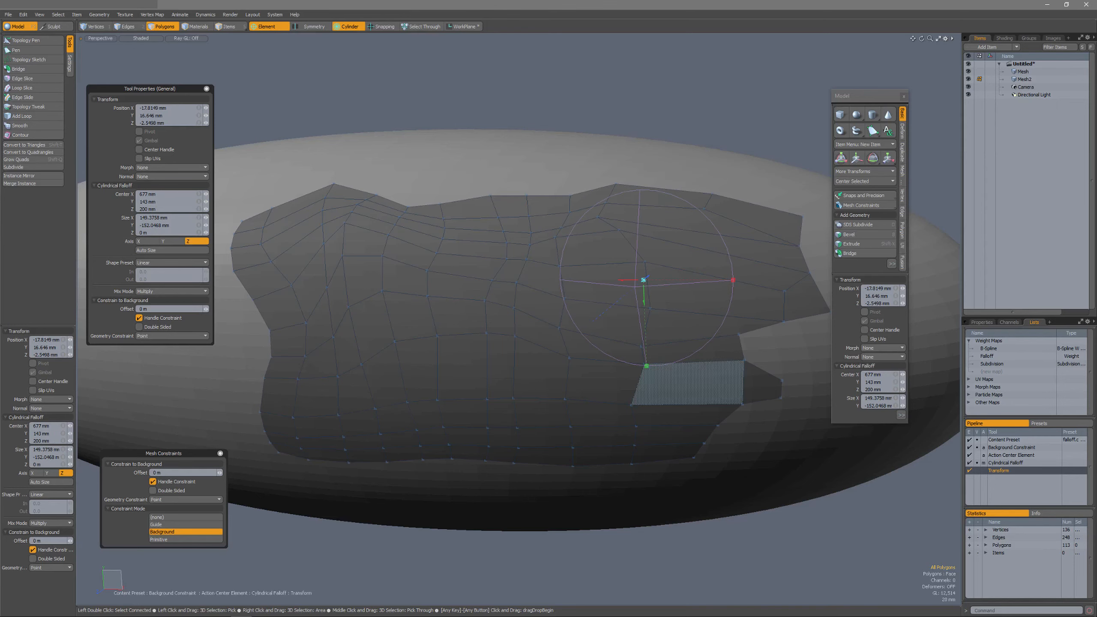
left_click_drag(666, 258, 661, 244)
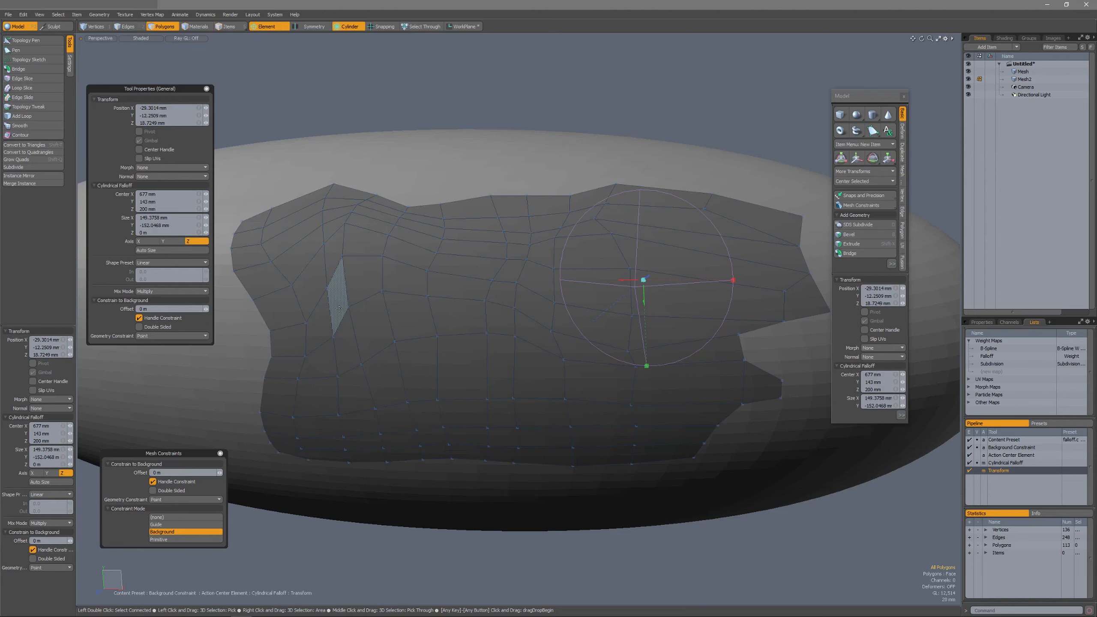
Redraw the cylinder falloff at the patch's upper left at about 177 by 164 mm, moving polygons there right and a far-right polygon down.
left_click_drag(339, 308, 353, 308)
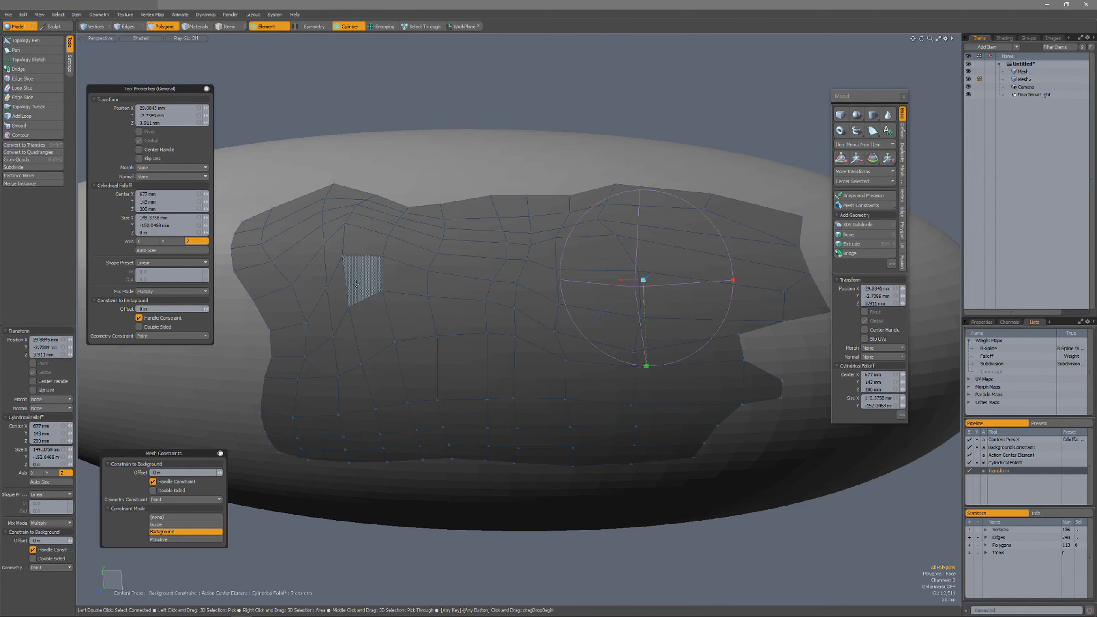
left_click_drag(356, 284, 451, 386)
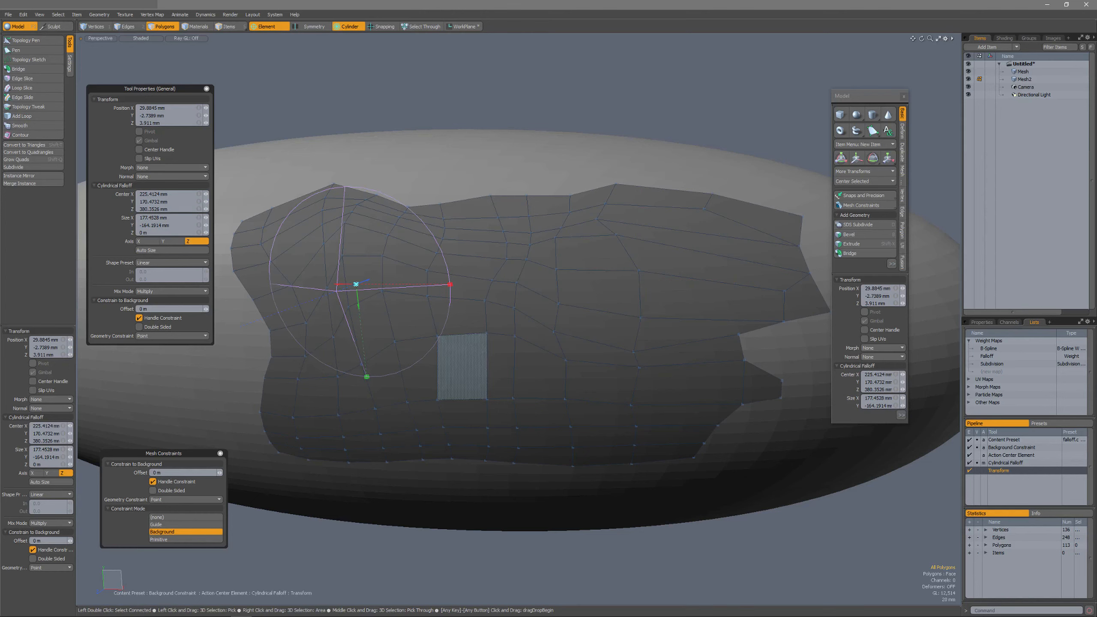
mouse_move(372, 273)
left_mouse_down()
mouse_move(392, 287)
mouse_move(397, 262)
mouse_move(389, 278)
left_mouse_up()
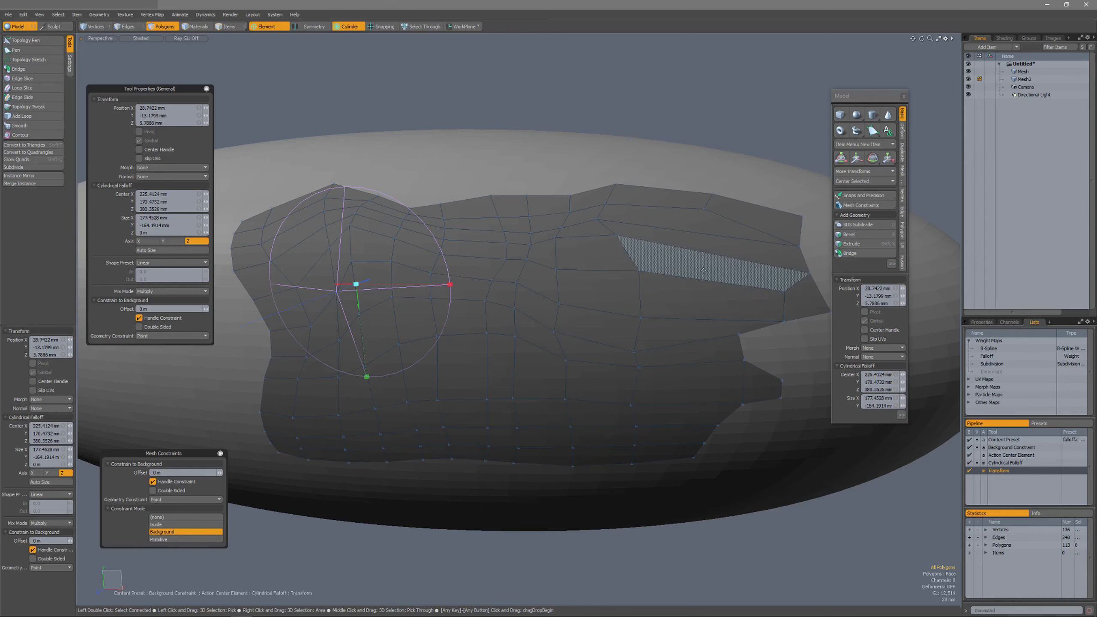
left_click_drag(704, 271, 714, 304)
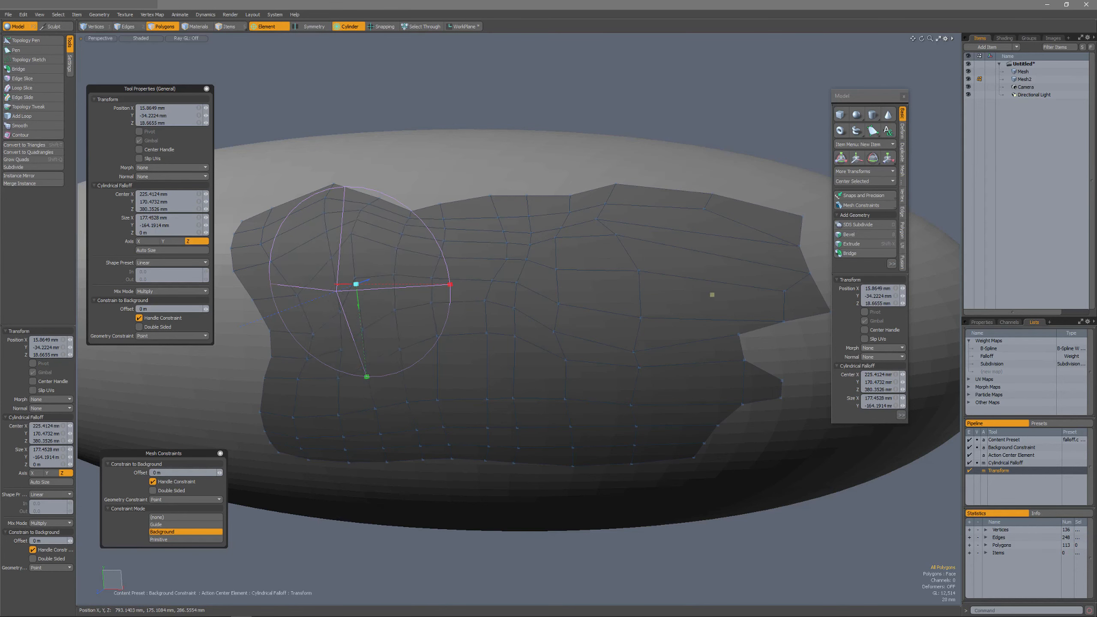
Switch the falloff to Screen, enlarge its size to about 180, and move several elements across the patch's center, upper border and right half.
left_click(347, 26)
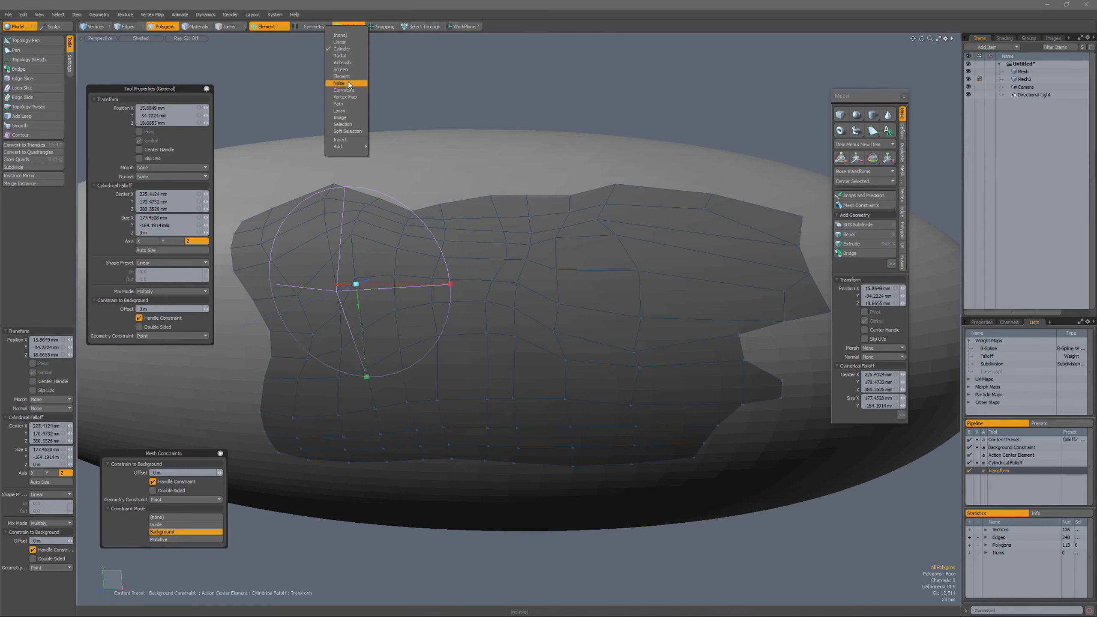
left_click(341, 69)
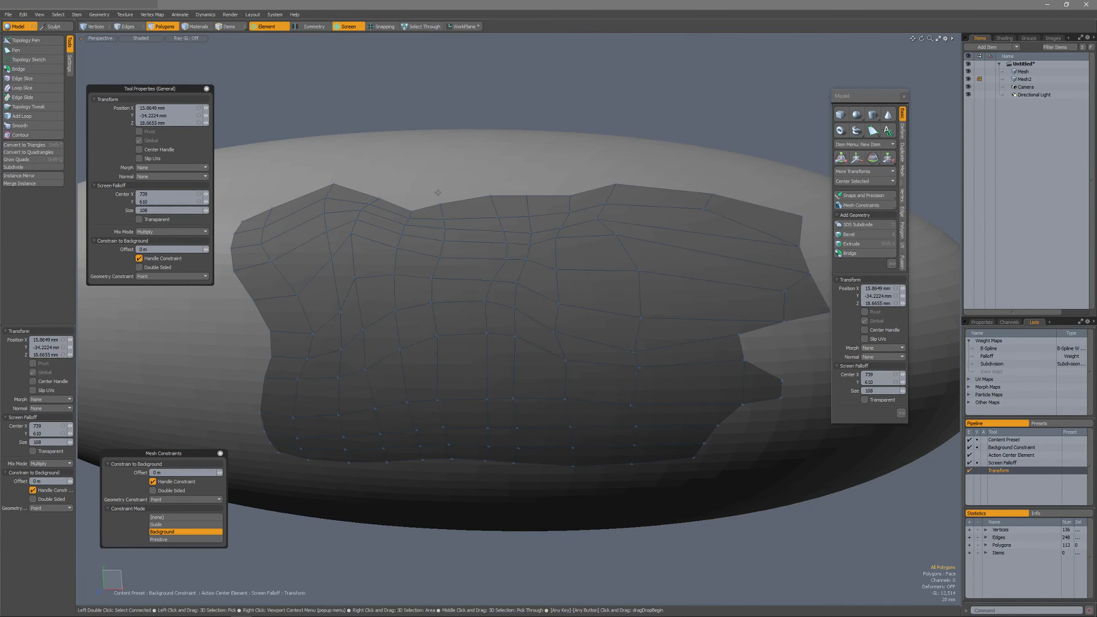
right_click_drag(451, 276, 486, 276)
left_click_drag(460, 292, 440, 277)
left_click_drag(664, 297, 699, 249)
left_click_drag(596, 221, 643, 234)
left_click_drag(535, 203, 566, 183)
left_click_drag(627, 216, 617, 197)
left_click_drag(651, 322, 640, 292)
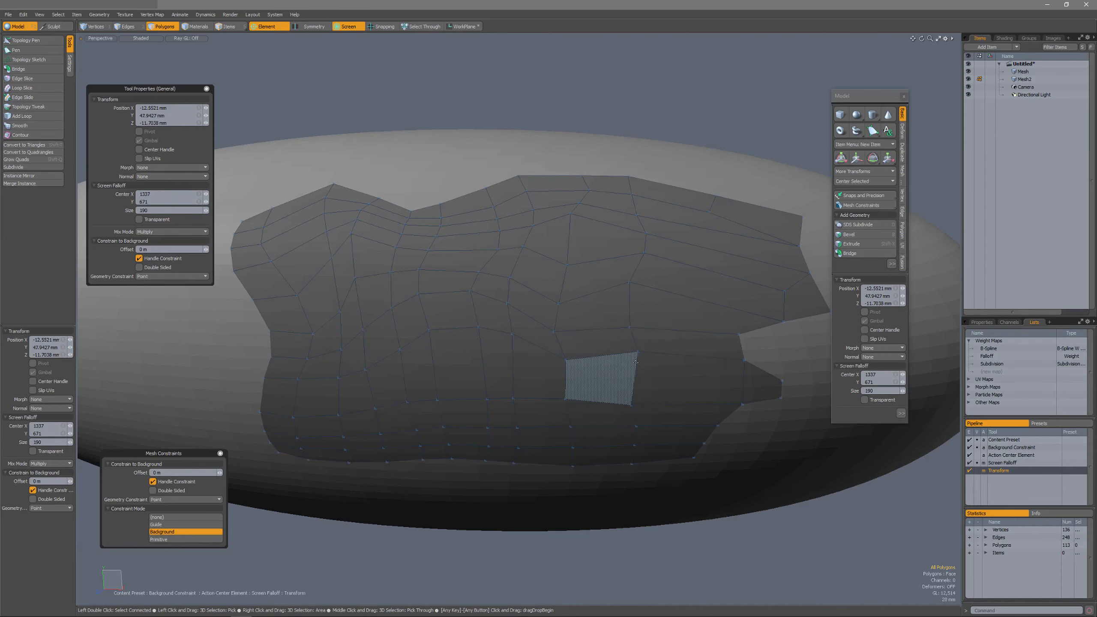
left_click_drag(637, 362, 630, 344)
left_click_drag(564, 358, 479, 242)
Switch the falloff to Element with a range of about 139 mm and show the Falloff weight map on the patch.
left_click(344, 28)
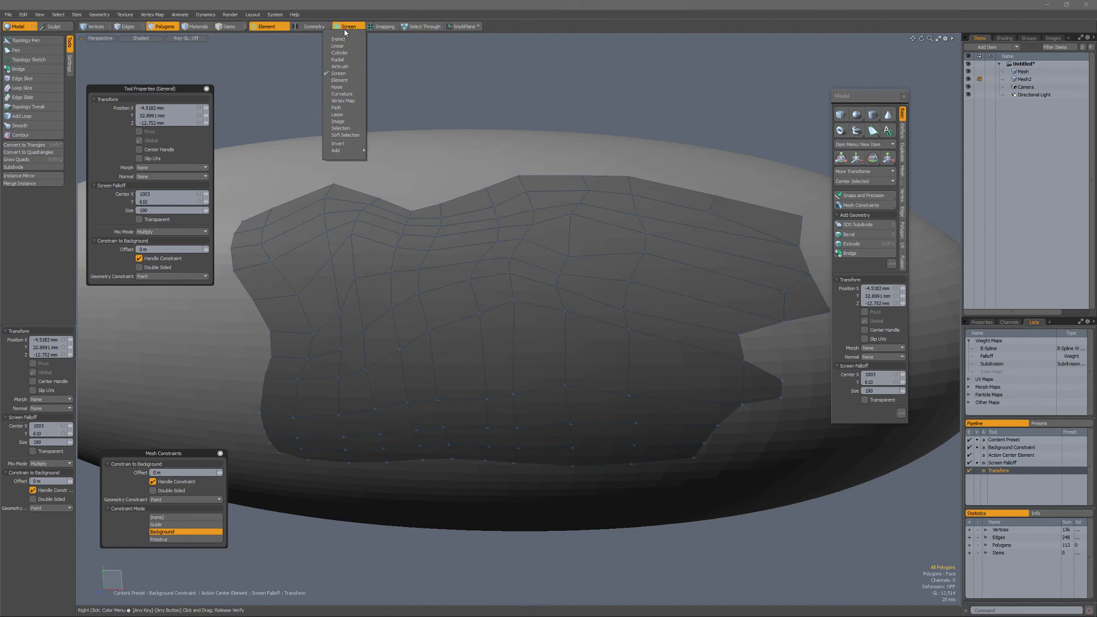
left_click(345, 80)
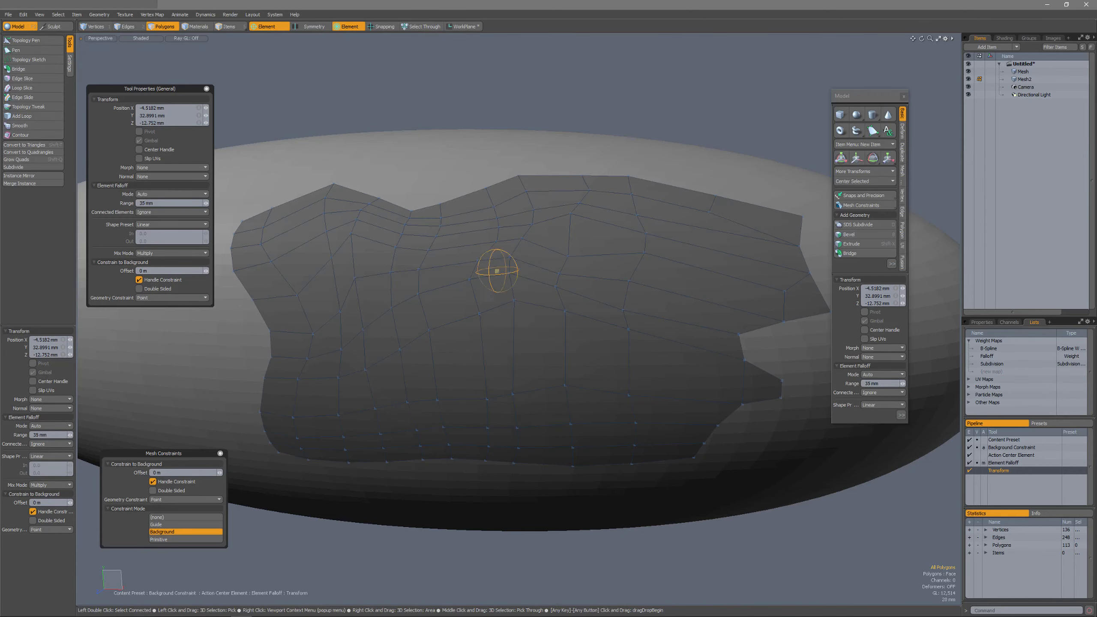
right_click_drag(496, 271, 584, 271)
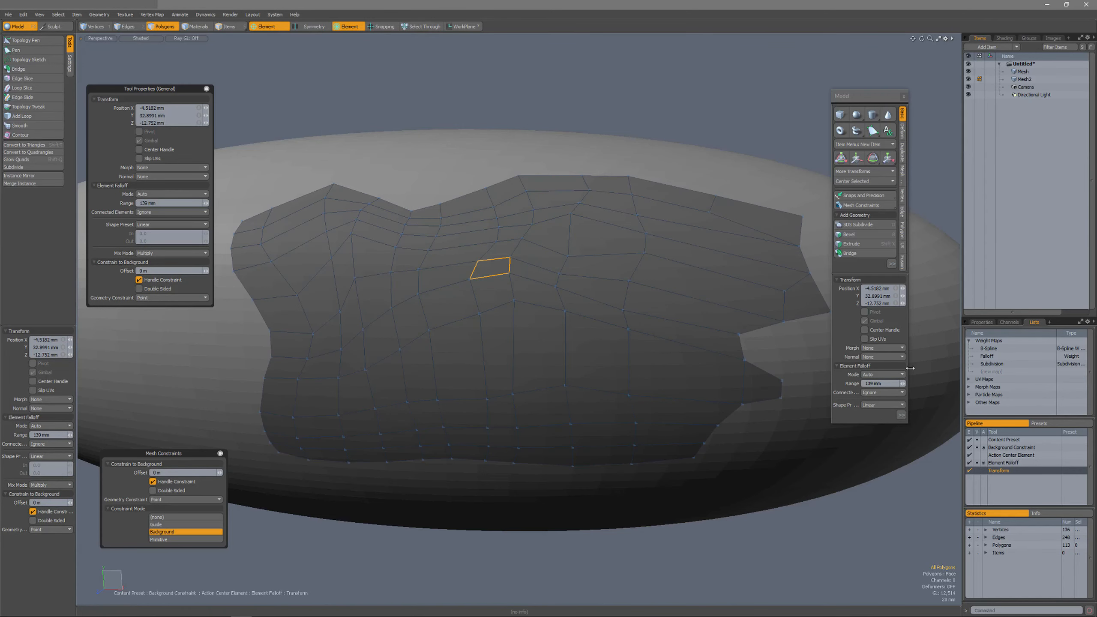
left_click(993, 357, "ctrl")
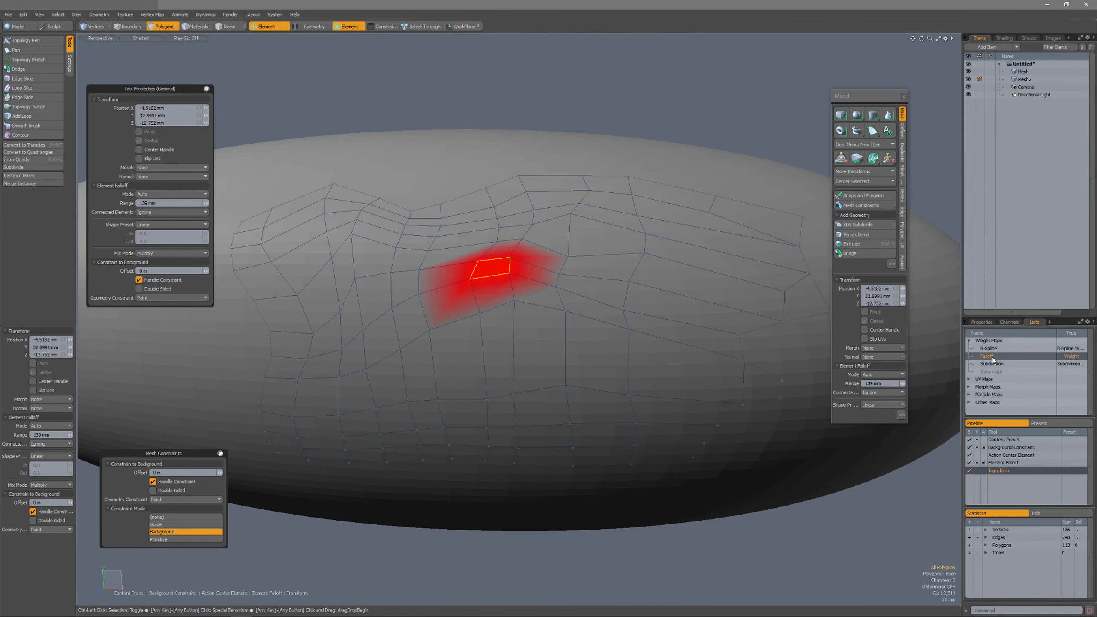
Reduce the element falloff range to about 71 mm and move polygons on the patch's right side and upper border slightly upward.
left_click(658, 300)
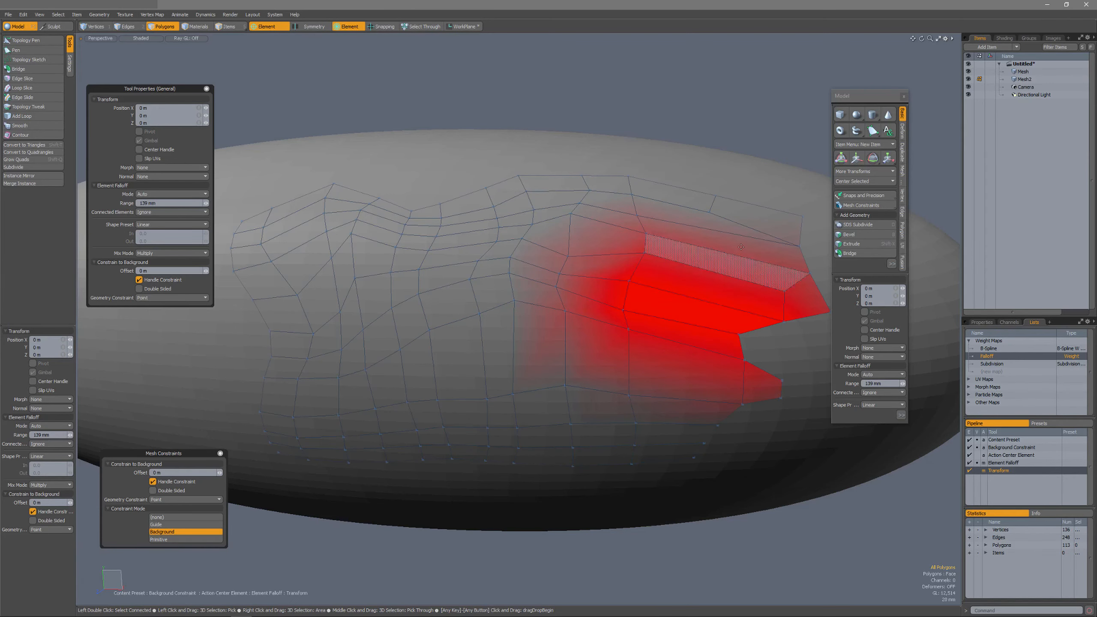
left_click(703, 312)
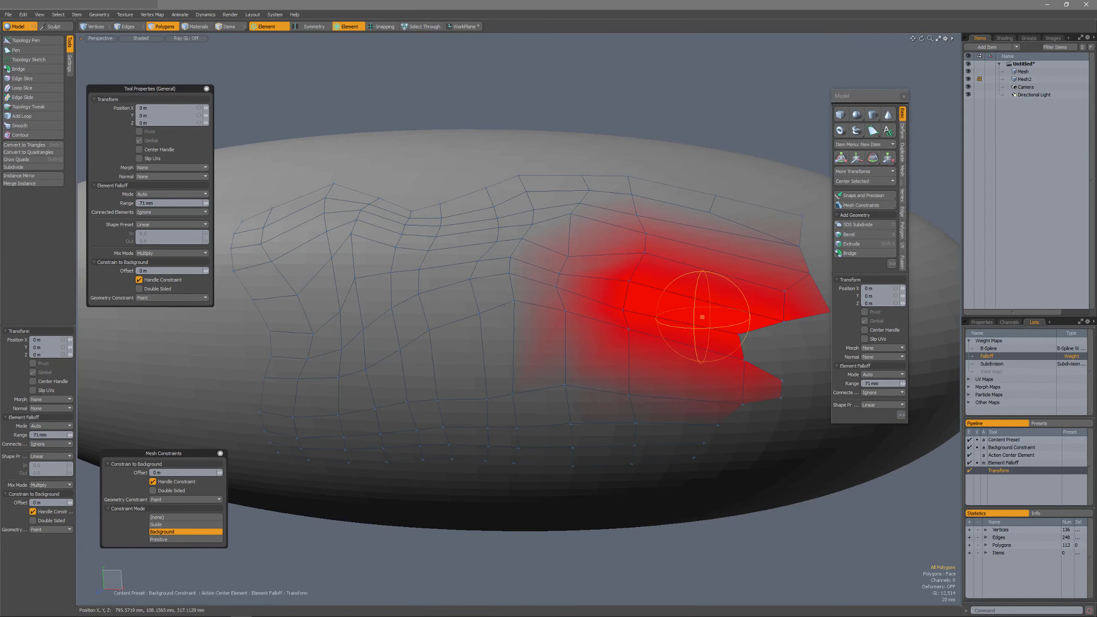
left_click(701, 313)
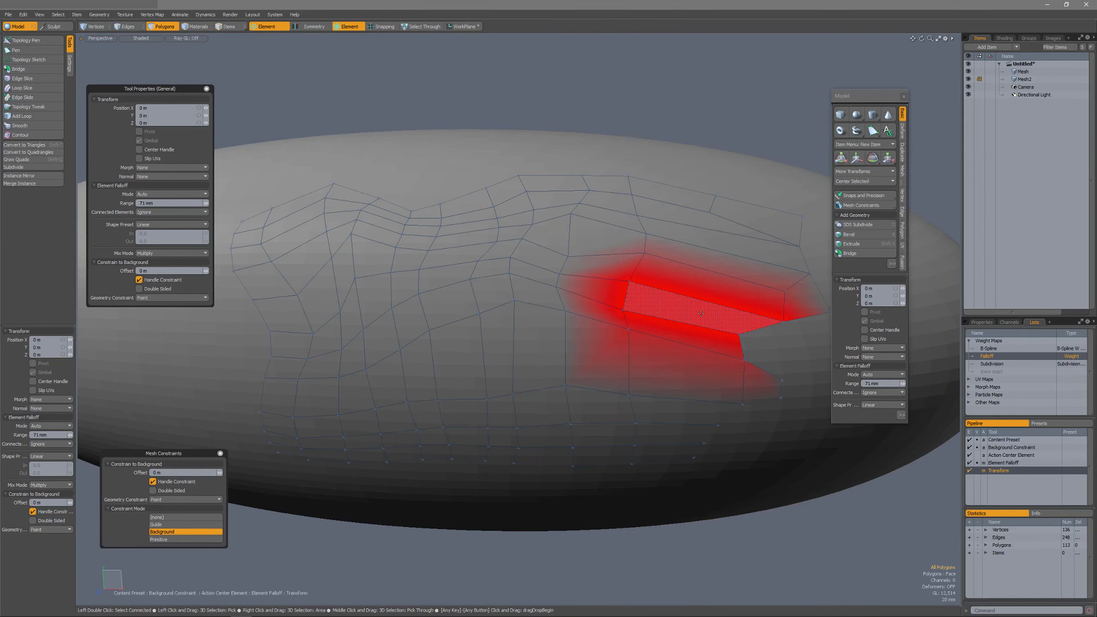
left_click_drag(702, 313, 704, 291)
left_click_drag(715, 245, 710, 234)
left_click_drag(557, 184, 551, 172)
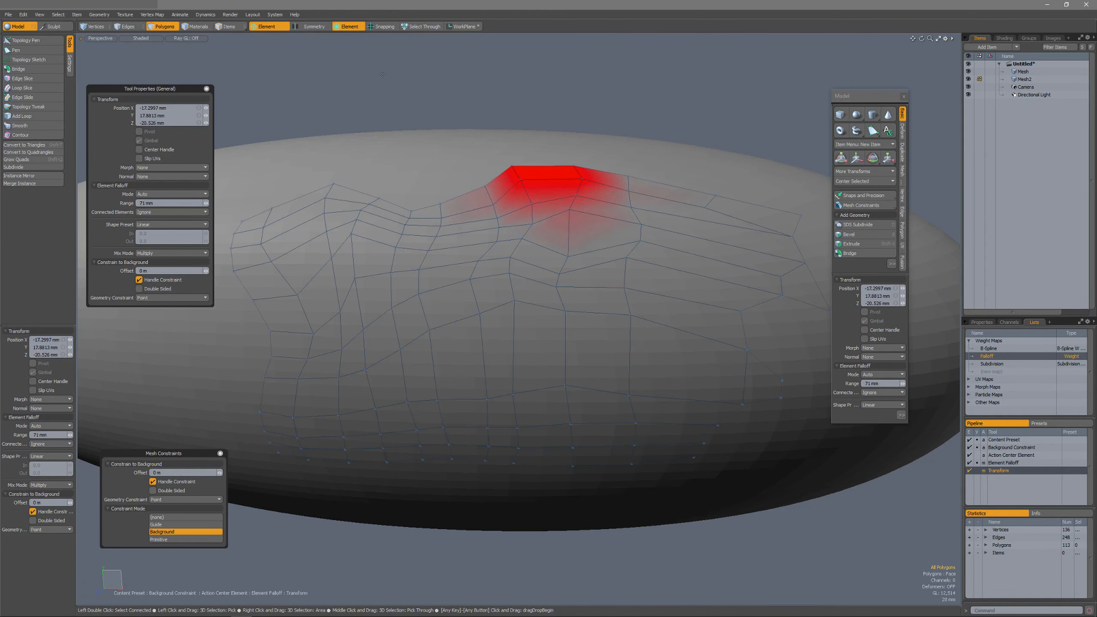
Switch the falloff to Noise at 100% scale and move a polygon near the patch's center to shift the whole patch left.
left_click(348, 27)
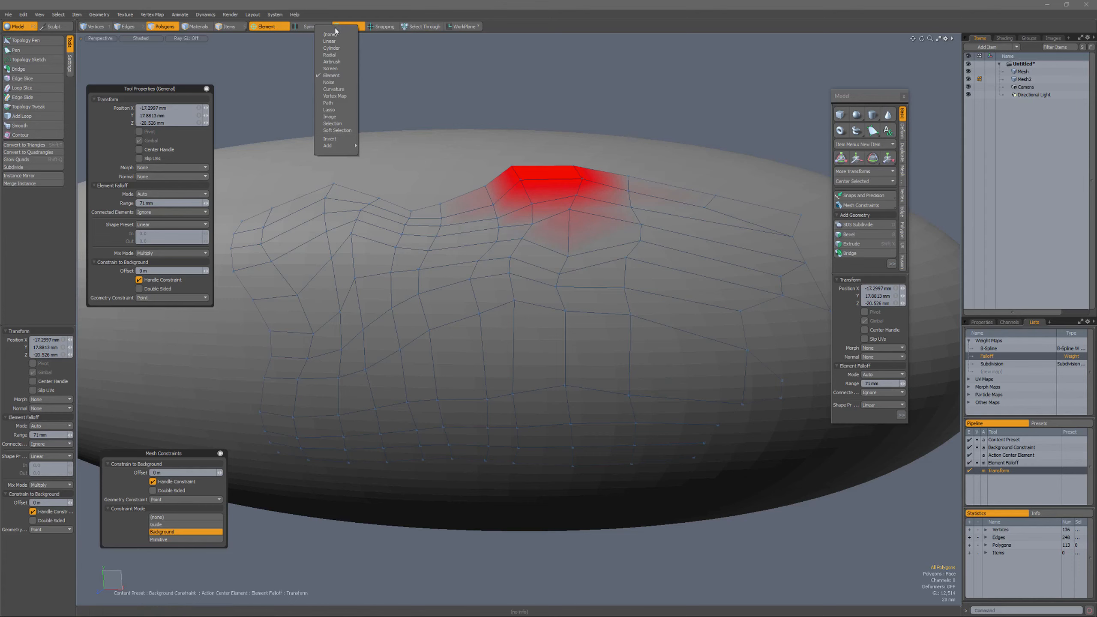
left_click(329, 83)
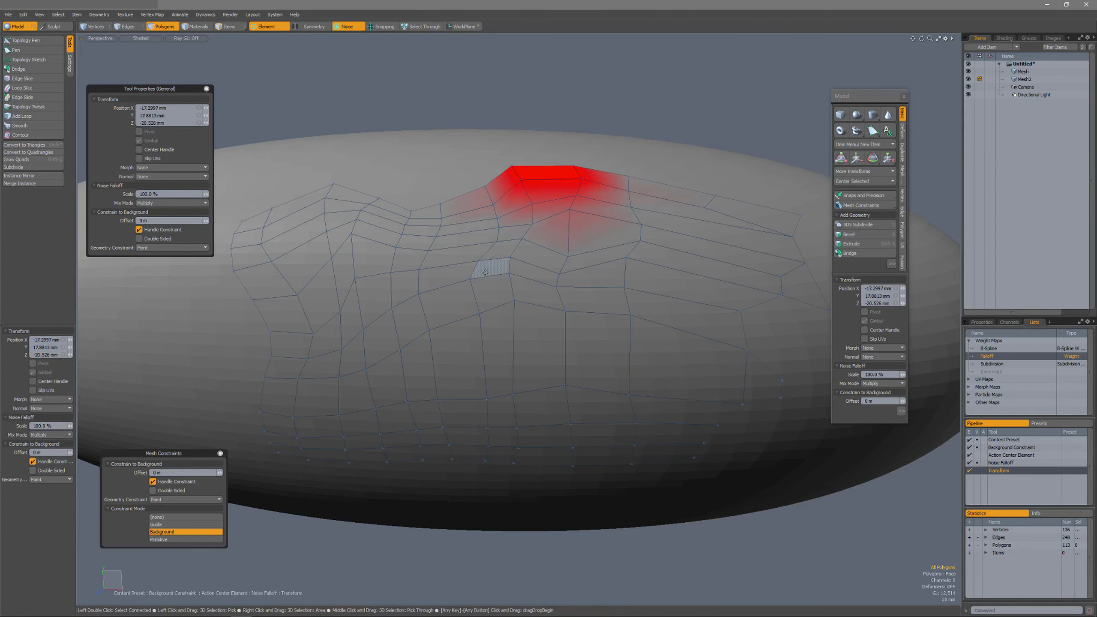
left_click_drag(490, 258, 495, 163)
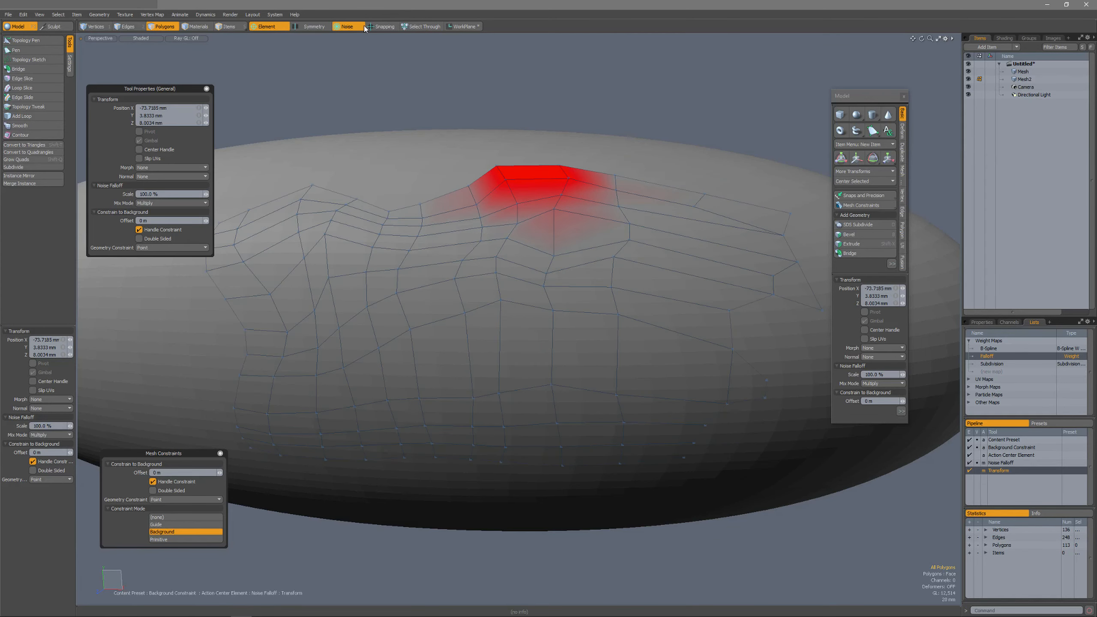
Drop the tool, select a block of polygons in the patch's center, and restart Element Move with the Selection falloff.
left_click(348, 27)
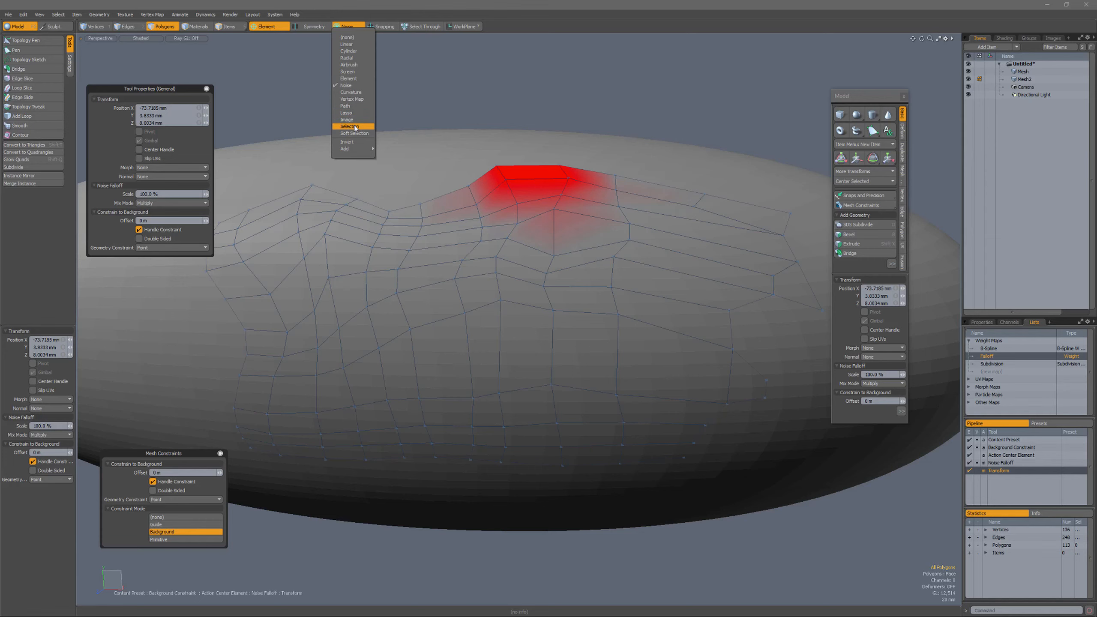
left_click(415, 123)
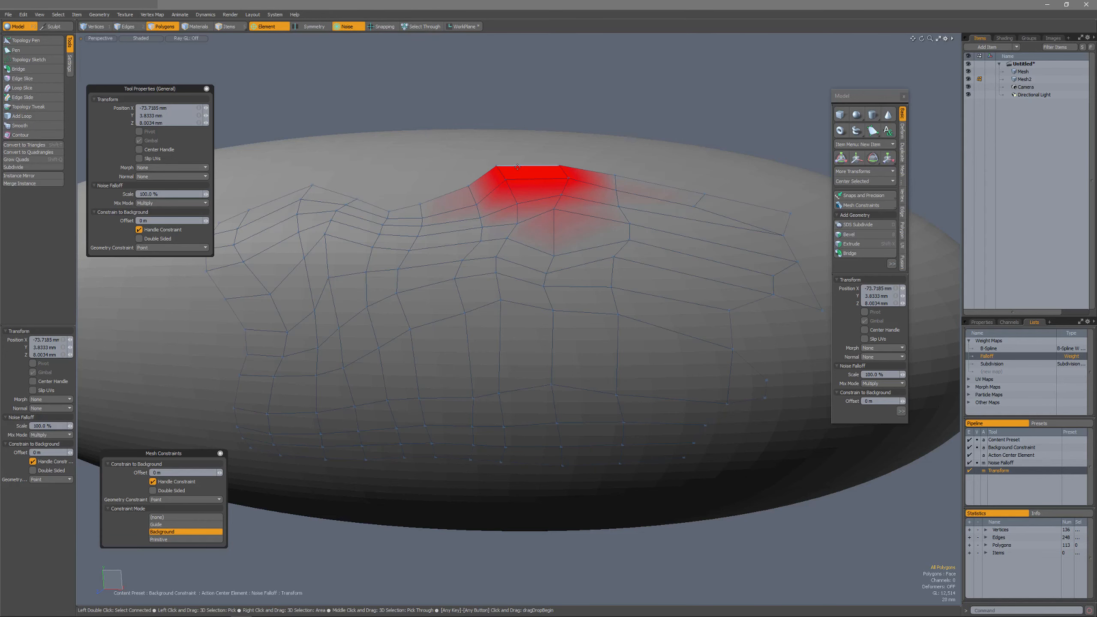
key("q")
mouse_move(524, 234)
left_mouse_down()
mouse_move(509, 375)
mouse_move(428, 338)
mouse_move(440, 248)
mouse_move(425, 270)
left_mouse_up()
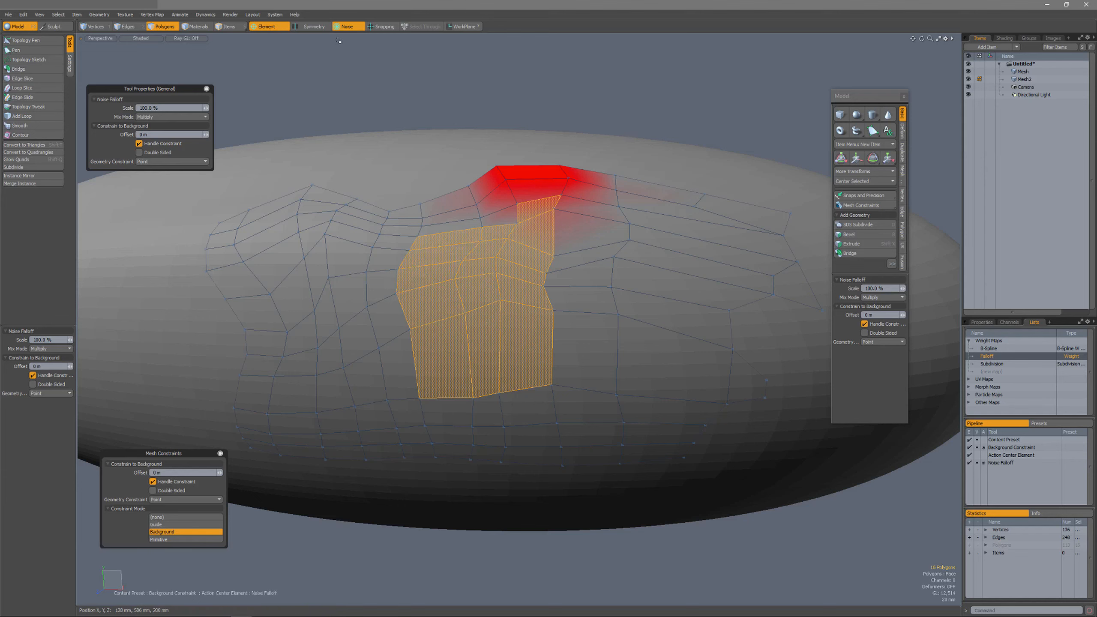
key("t")
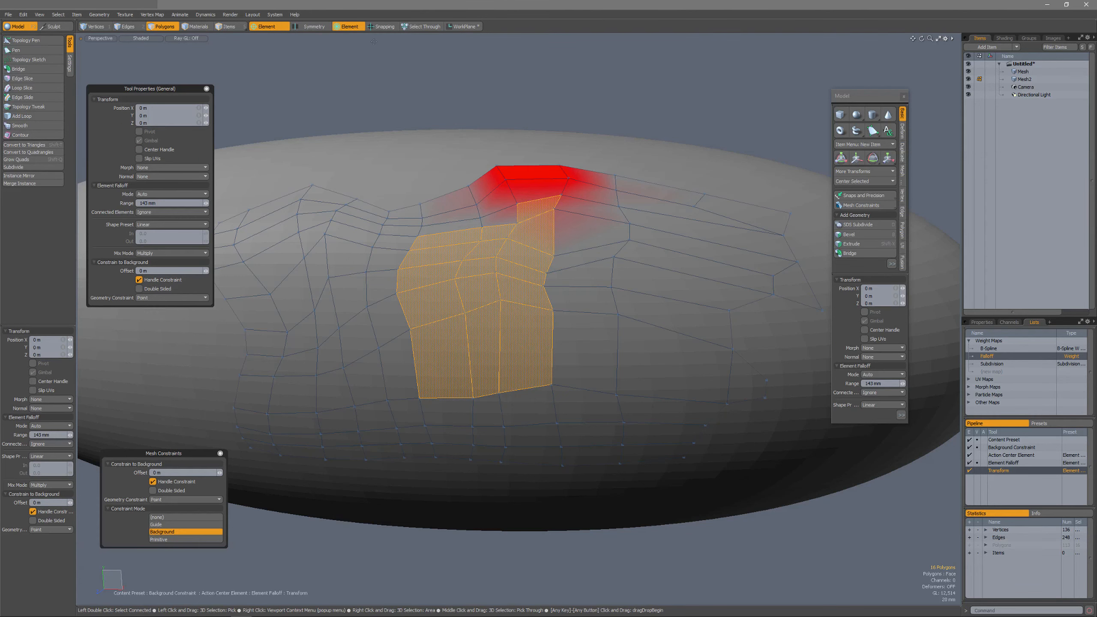
left_click(353, 27)
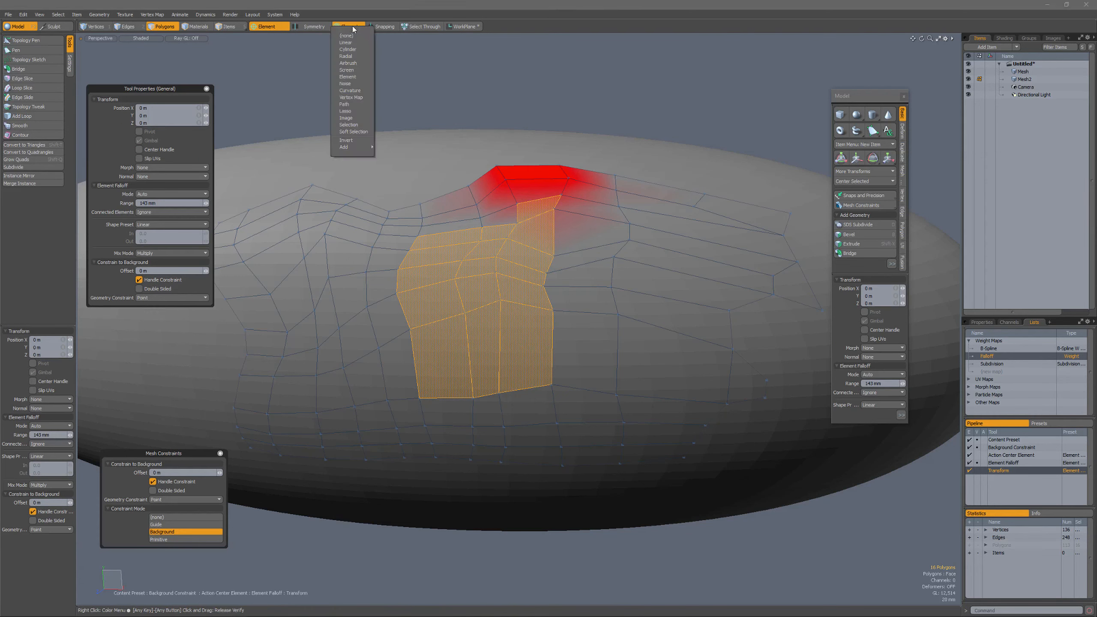
left_click(352, 125)
Move elements in and around the selected central block using the Selection falloff with 2 steps, and drop the tool.
left_click_drag(484, 304, 655, 263)
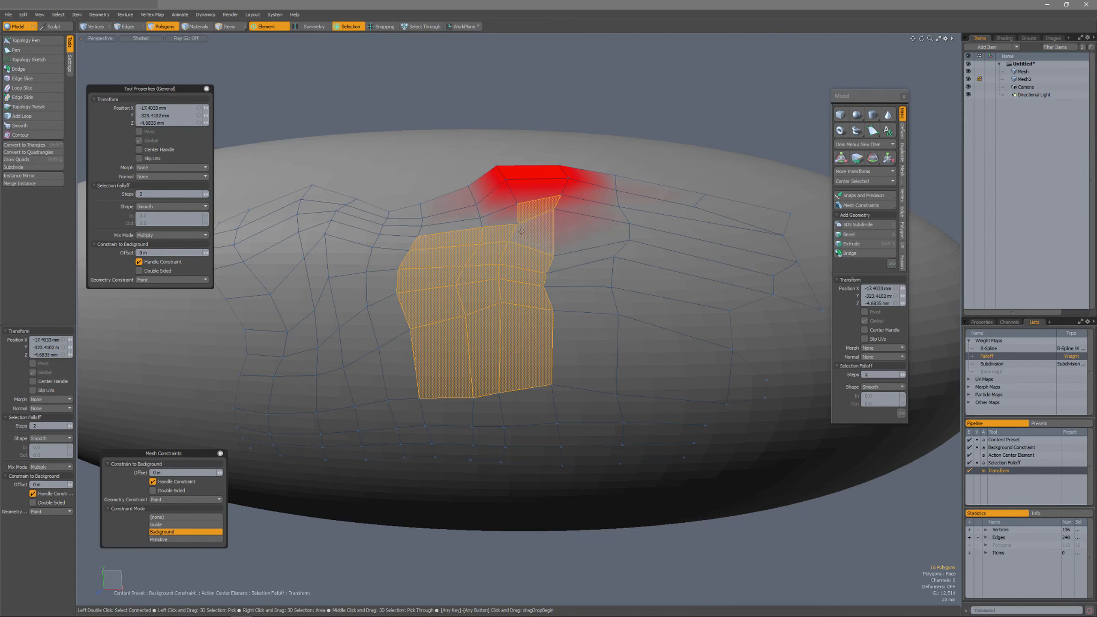
left_click_drag(706, 253, 714, 307)
left_click_drag(622, 414, 621, 414)
left_click_drag(752, 265, 771, 321)
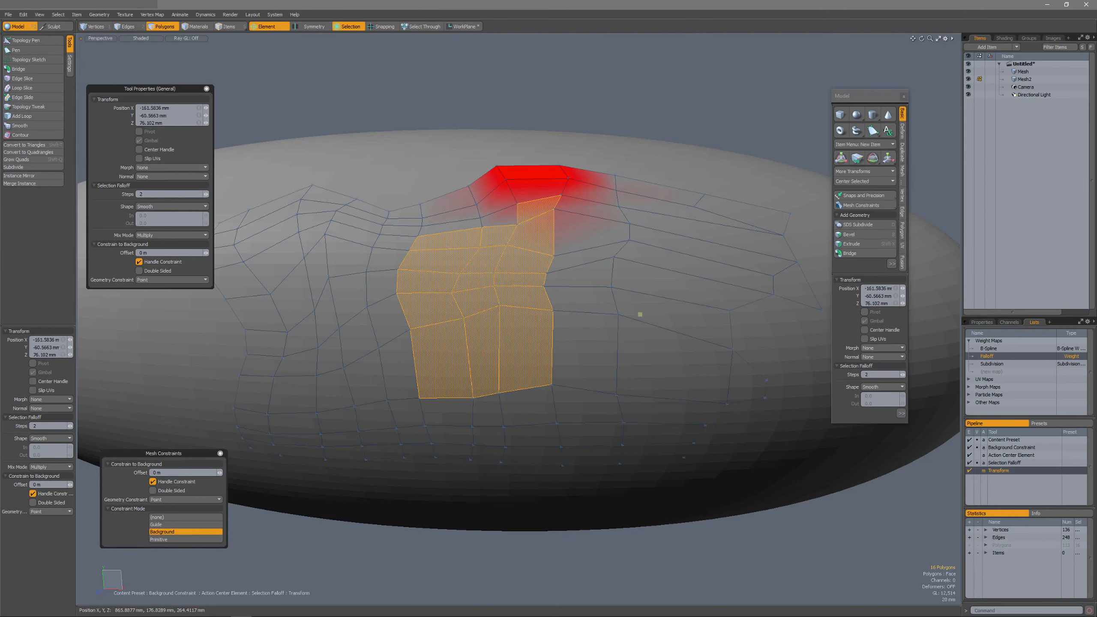
left_click_drag(372, 233, 603, 307)
left_click_drag(553, 261, 480, 310)
key("space")
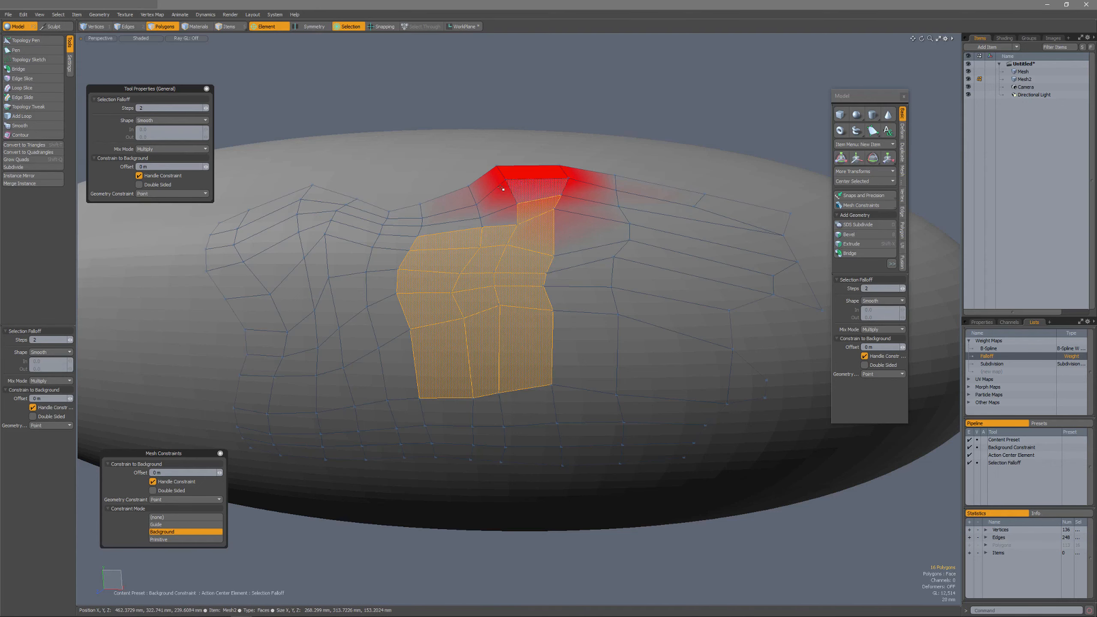
Select the polygon block spanning the patch's upper left to lower right, move it slightly down with the Selection falloff, and deselect it.
left_click(364, 211)
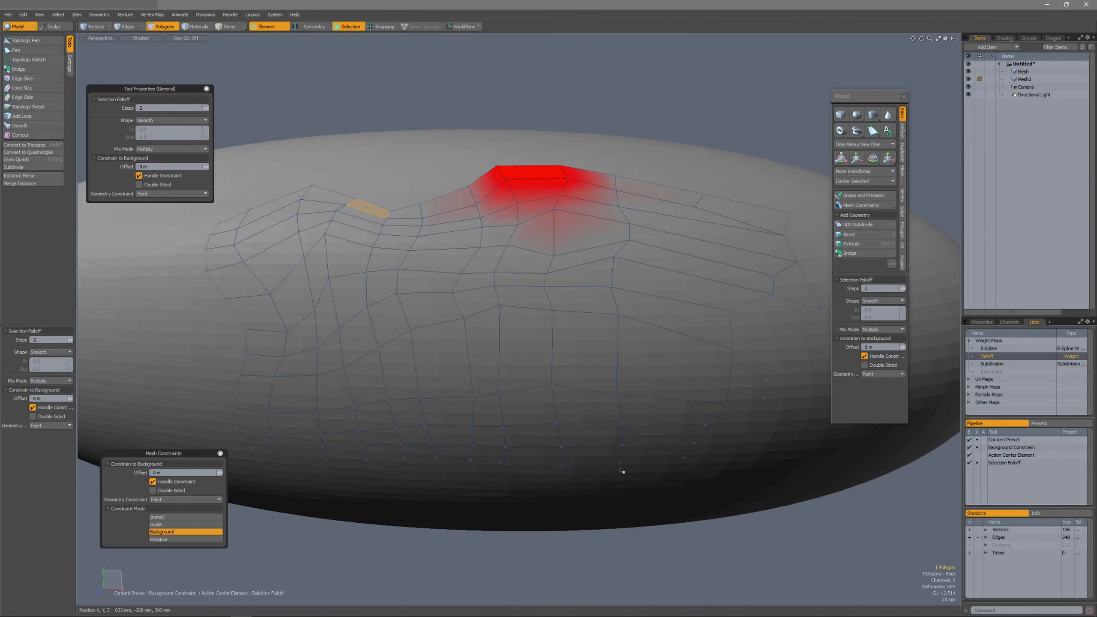
double_click(640, 458, "shift")
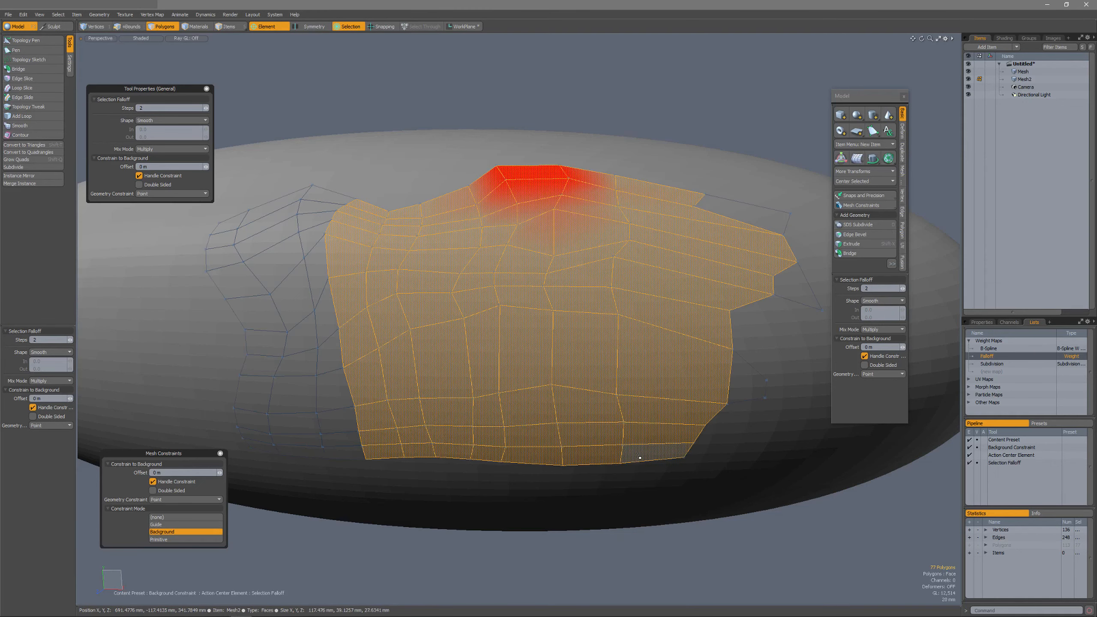
key("t")
left_click(350, 27)
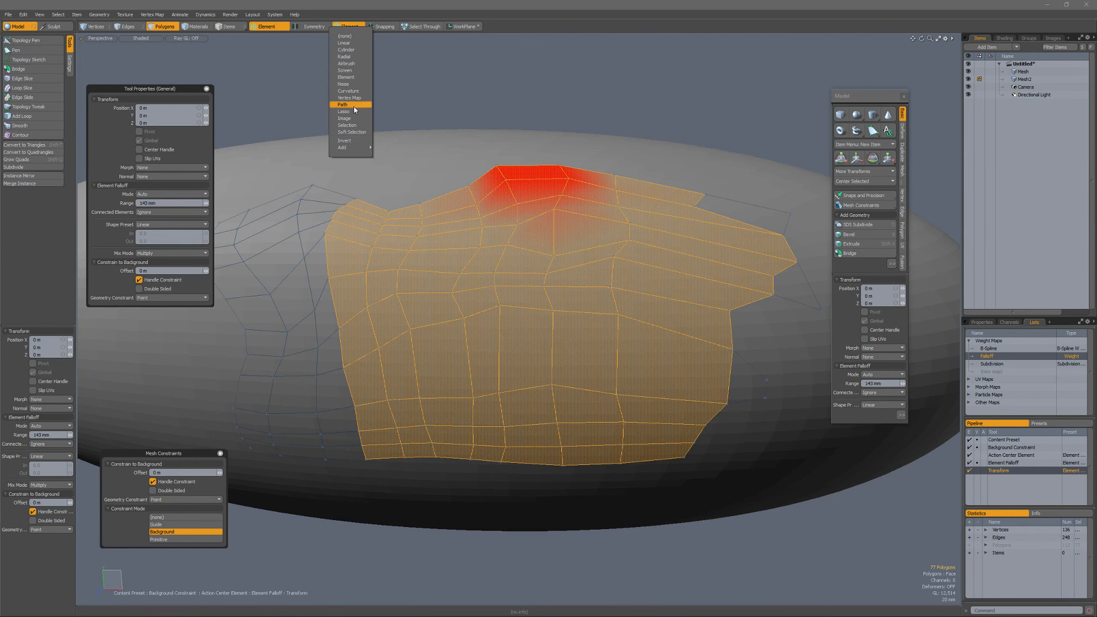
left_click(347, 124)
left_click_drag(680, 340, 671, 367)
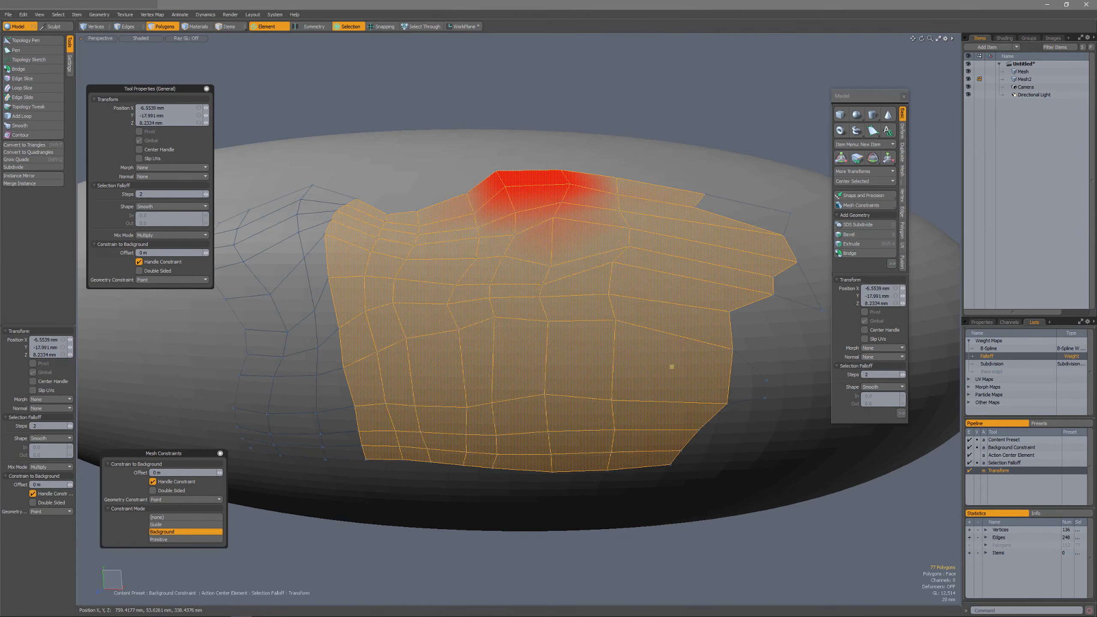
key("space")
left_click(552, 114)
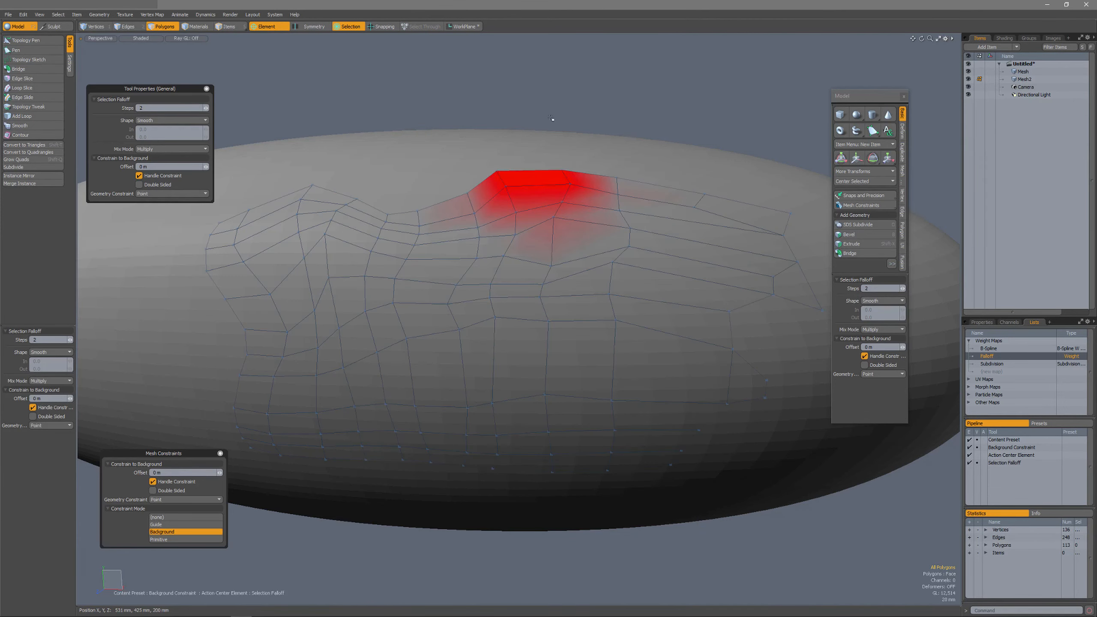
Restart Element Move in vertex mode with the Element falloff and hide the Falloff weight map display.
left_click_drag(465, 333, 450, 324, "alt")
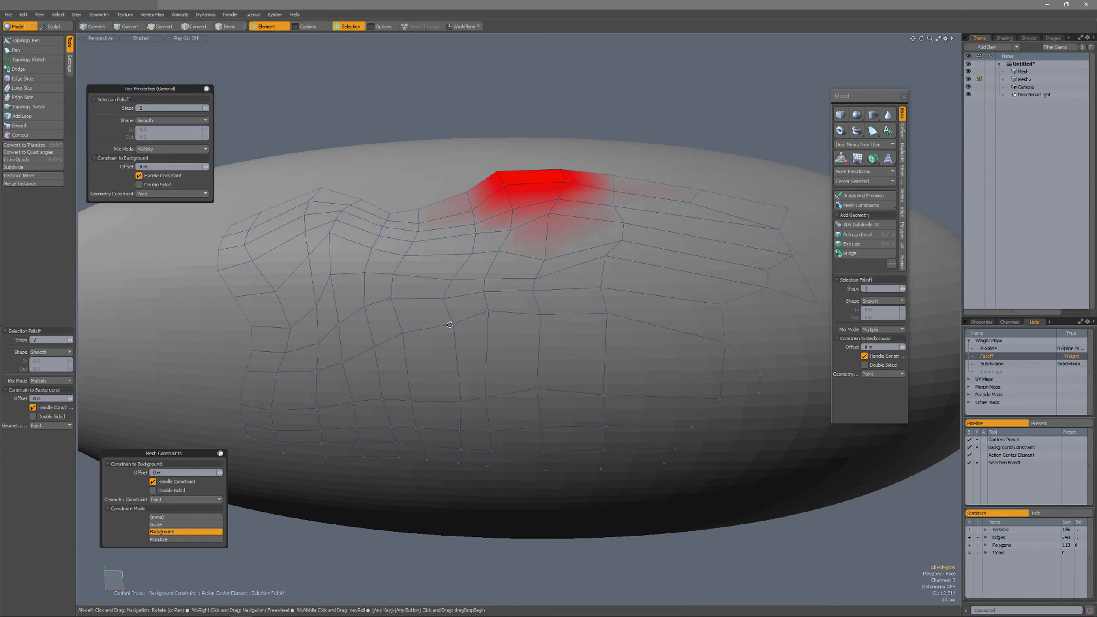
left_click(349, 27)
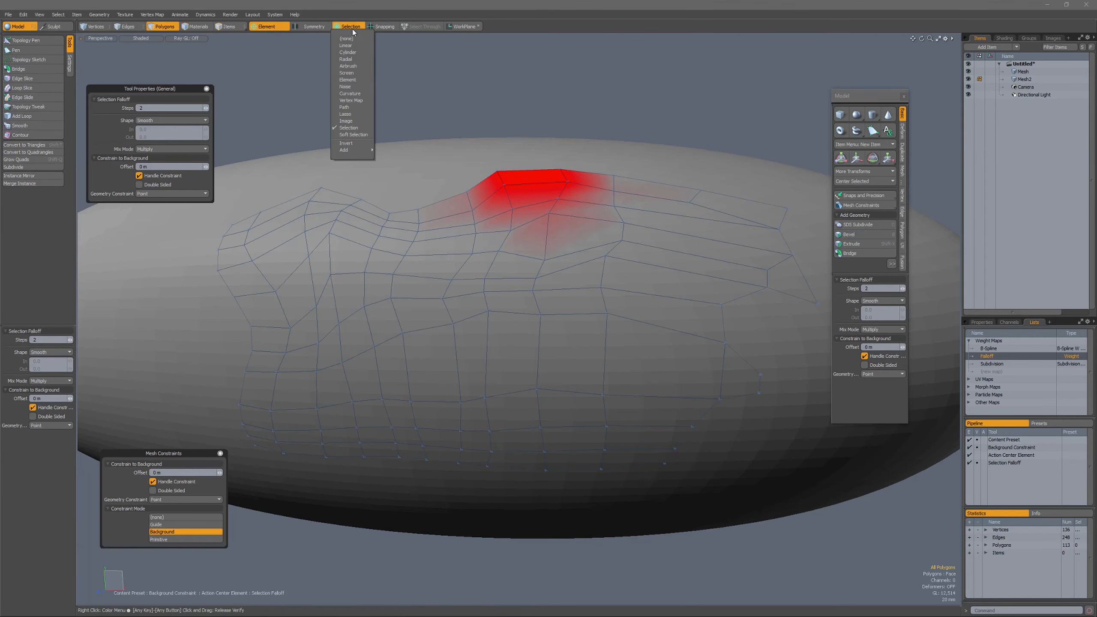
left_click(354, 80)
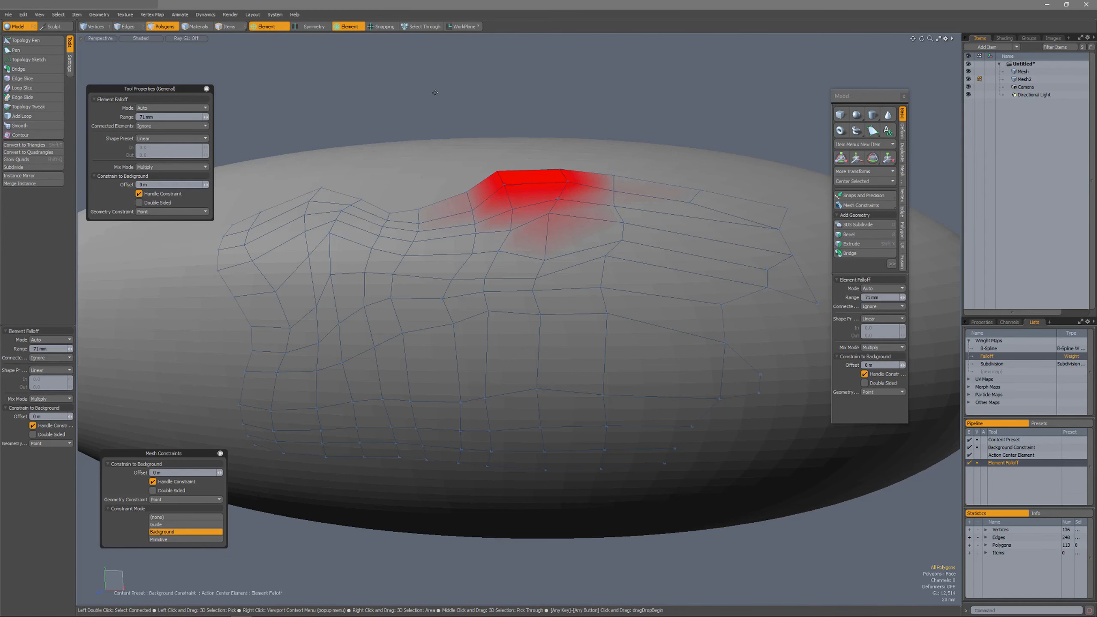
key("1")
key("w")
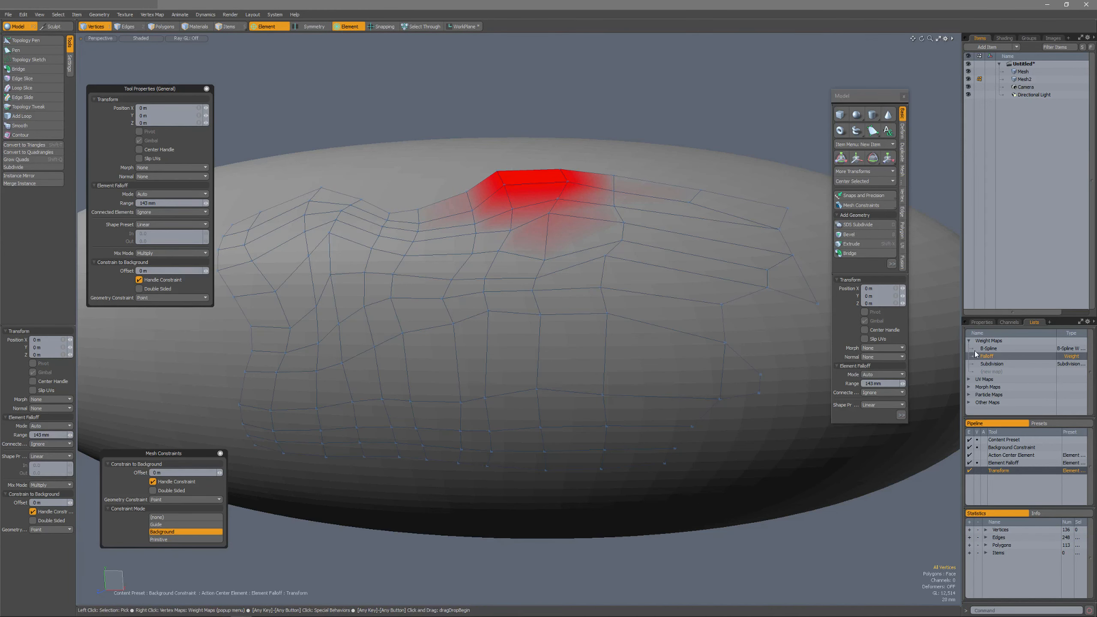
left_click(992, 358, "ctrl")
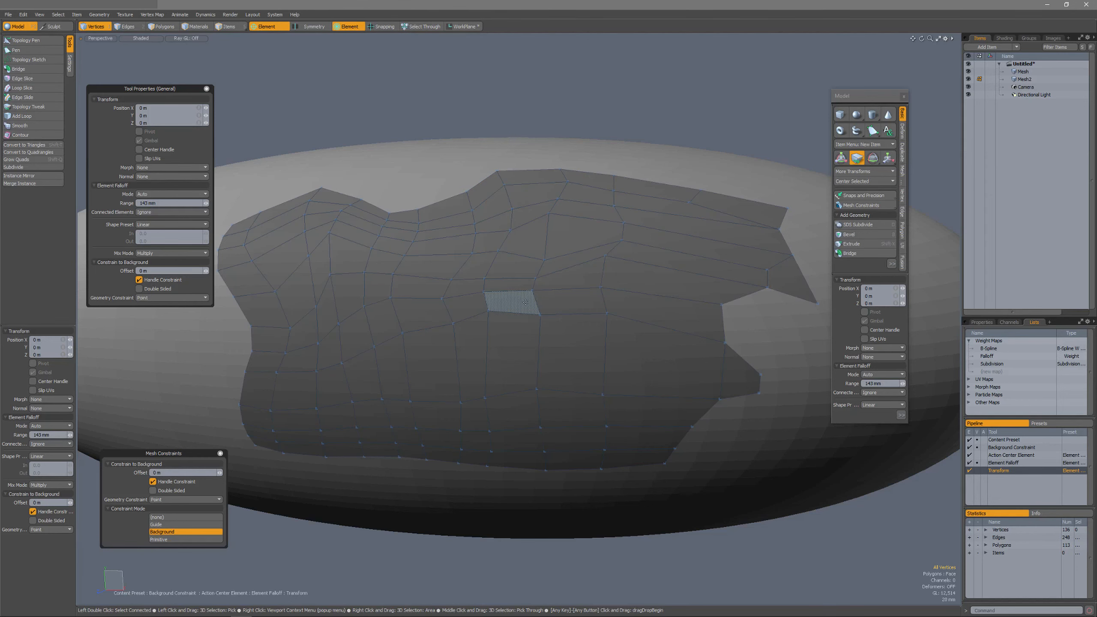
Set the element falloff range to about 163 mm and move two polygons near the patch's center slightly downward.
left_click(501, 297)
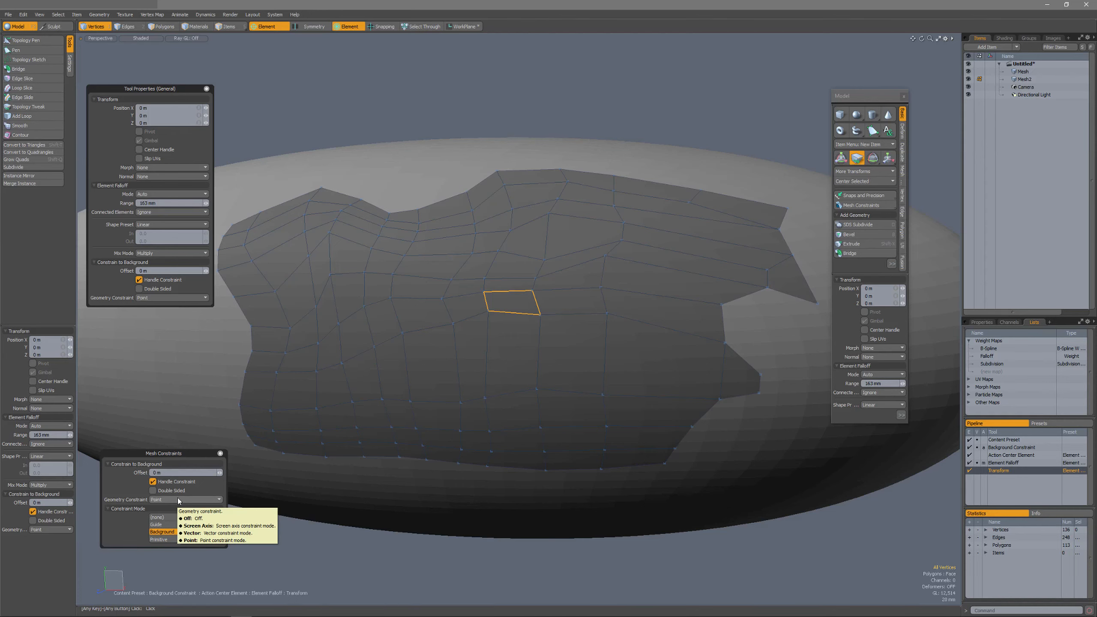
left_click_drag(513, 300, 507, 308)
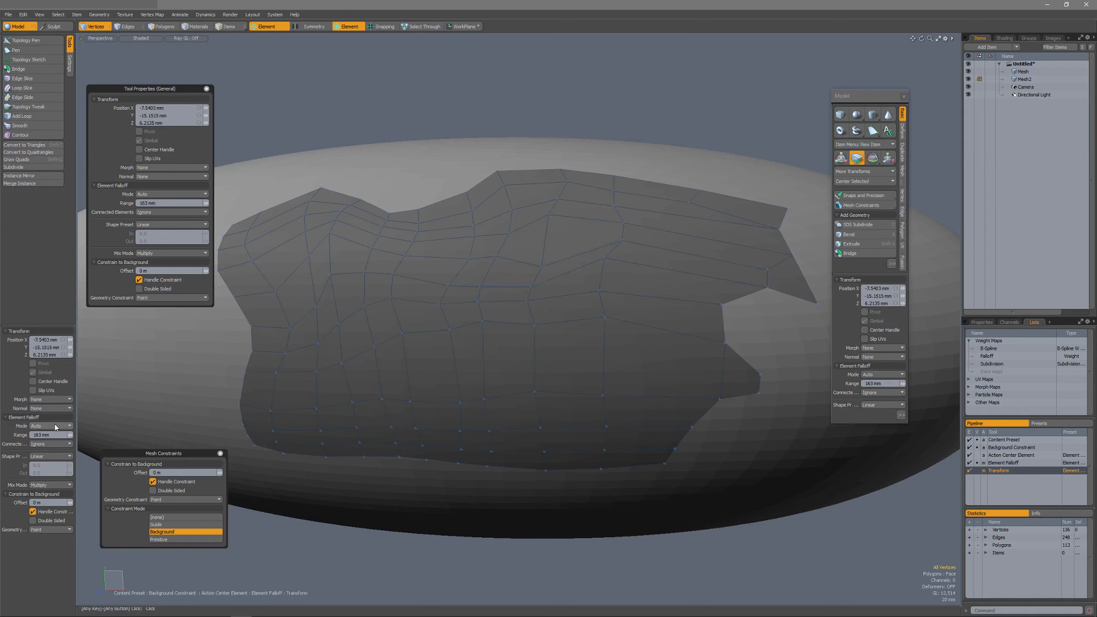
left_click_drag(425, 317, 428, 326)
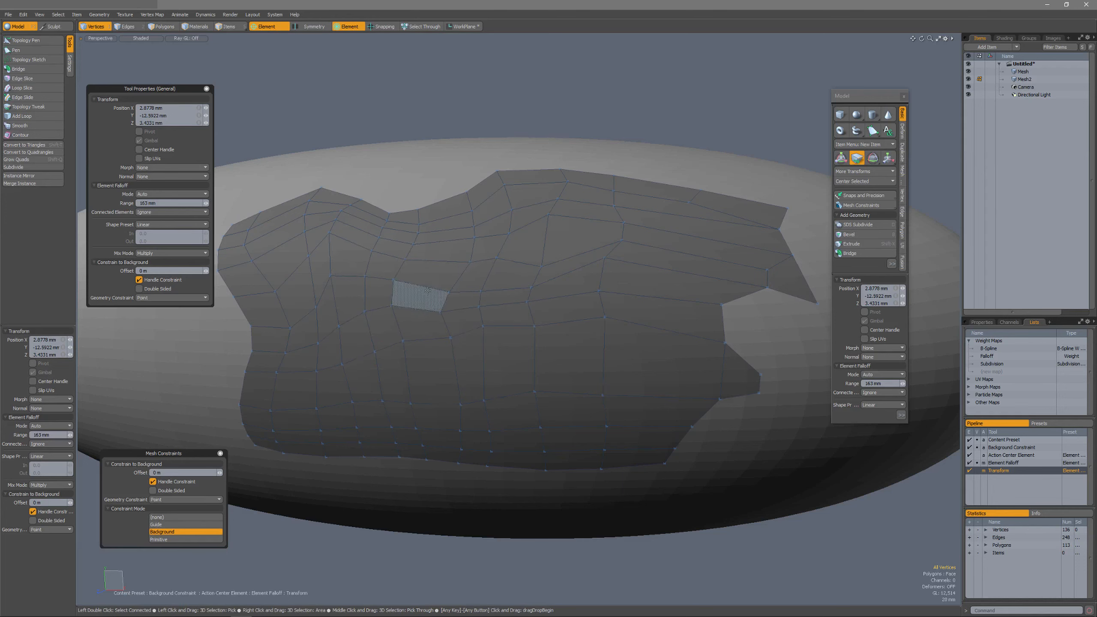
Move the polygon near the patch's center slightly up with the Element falloff and display the Falloff weight map.
left_click_drag(428, 289, 437, 281)
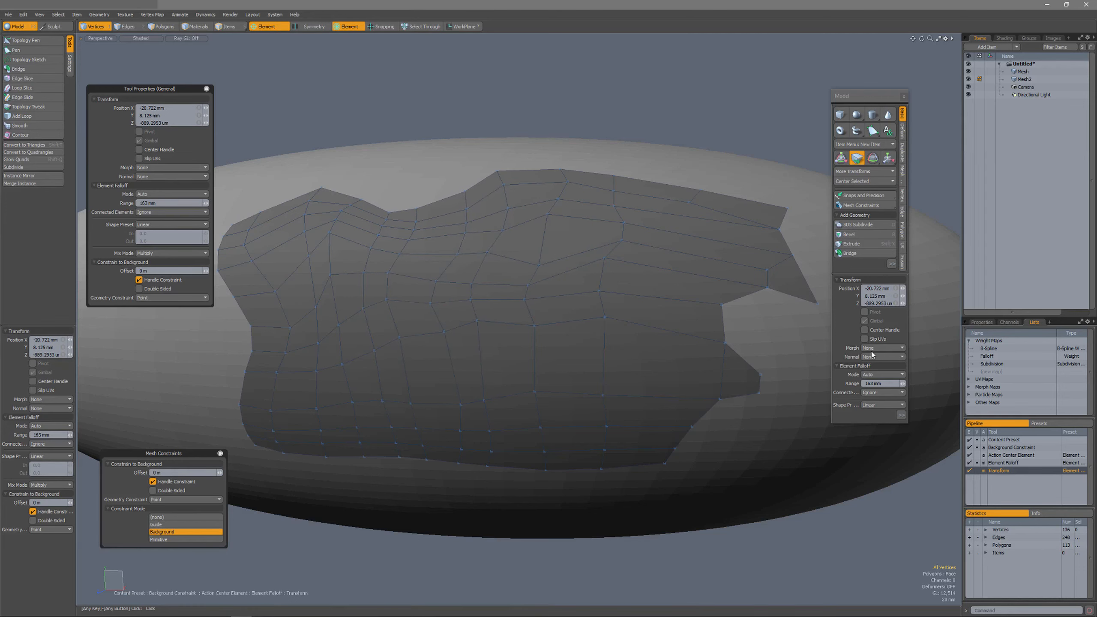
left_click(991, 356)
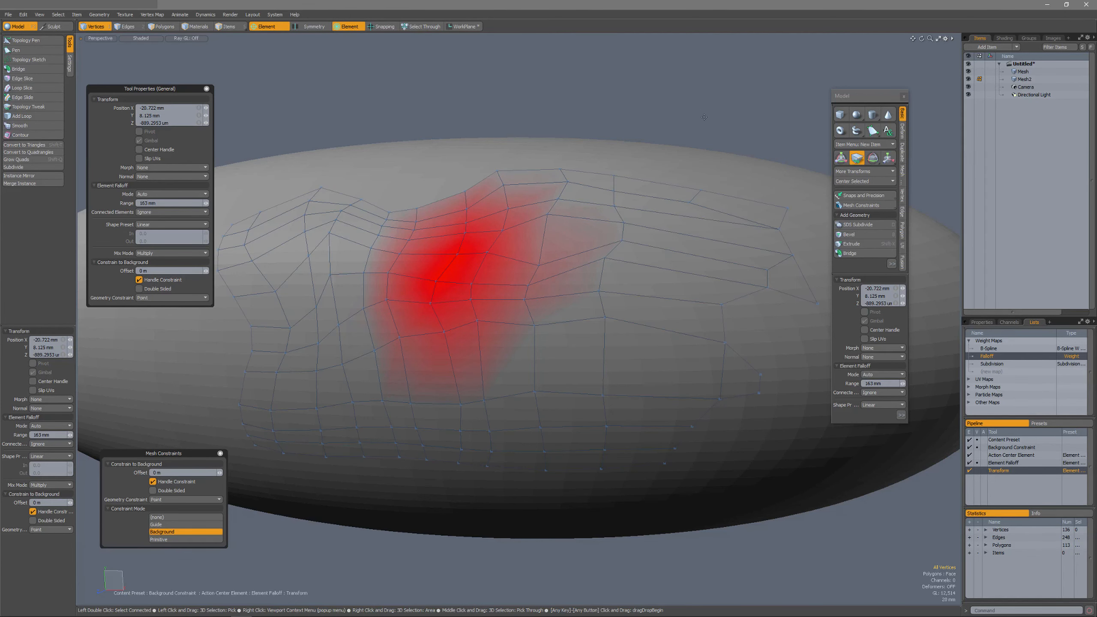
Check the viewport's active mesh drawing options and restart Element Move.
key("o")
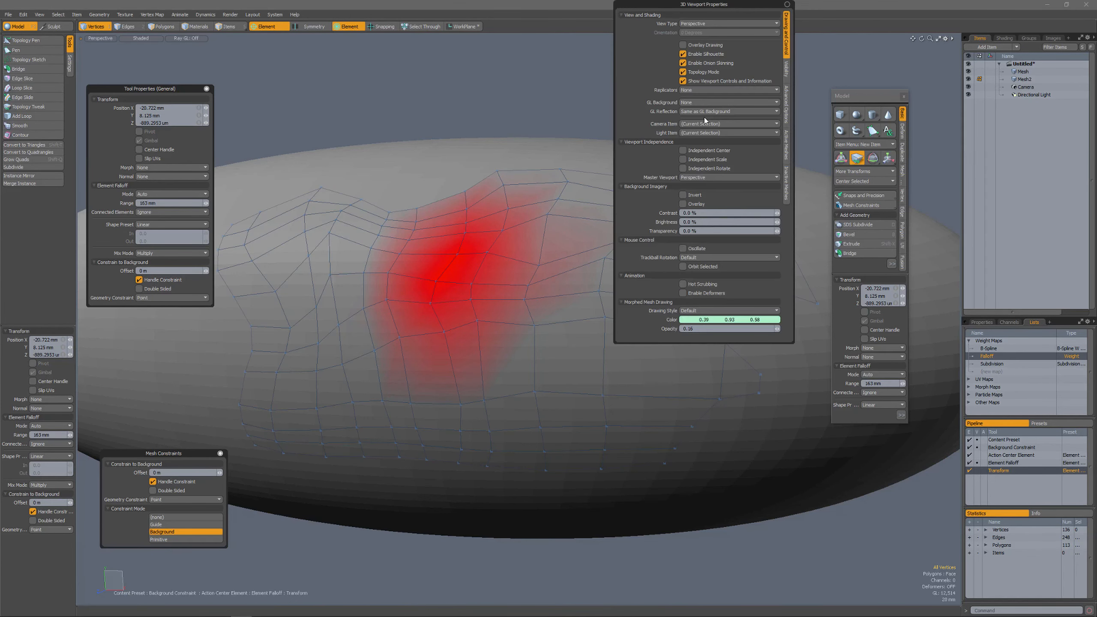
left_click(786, 143)
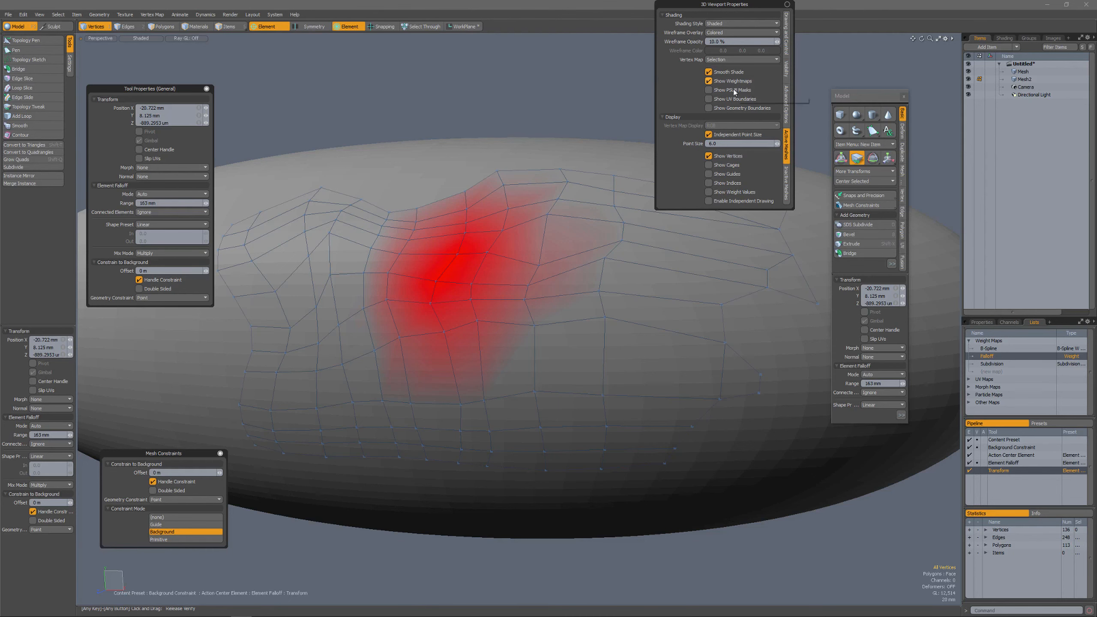
key("q")
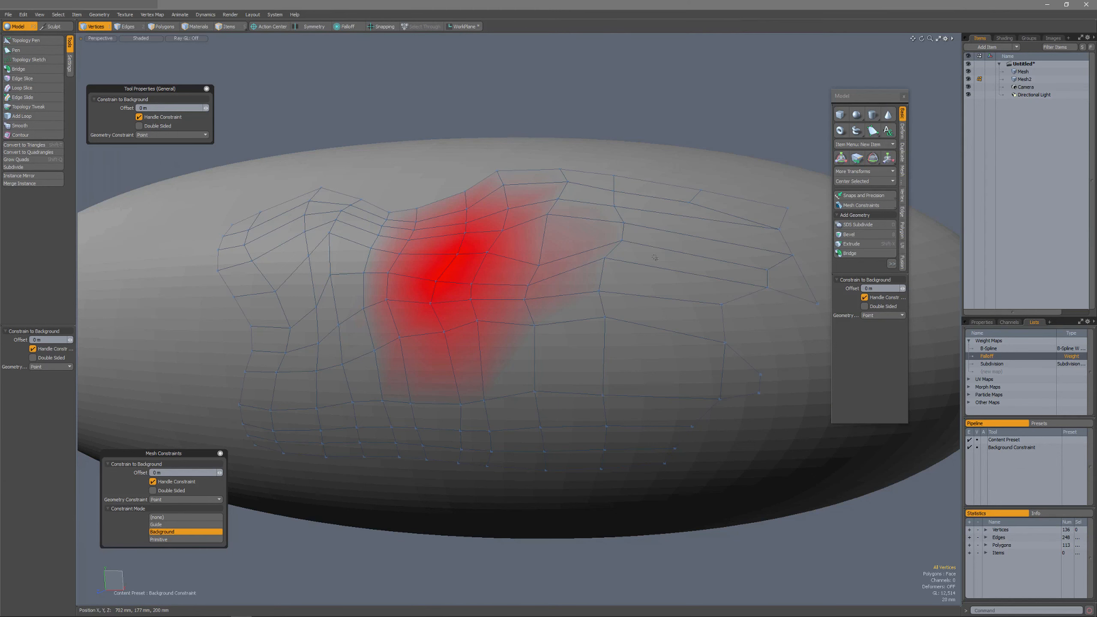
key("t")
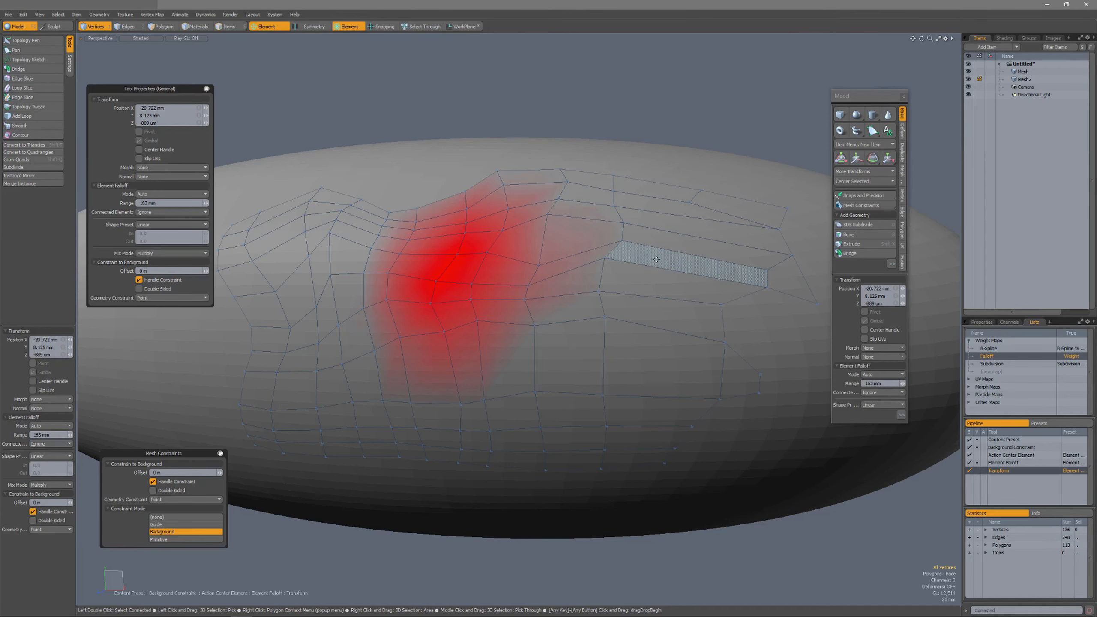
Preview the element falloff at a range of about 179 mm on polygons across the patch.
left_click(657, 260)
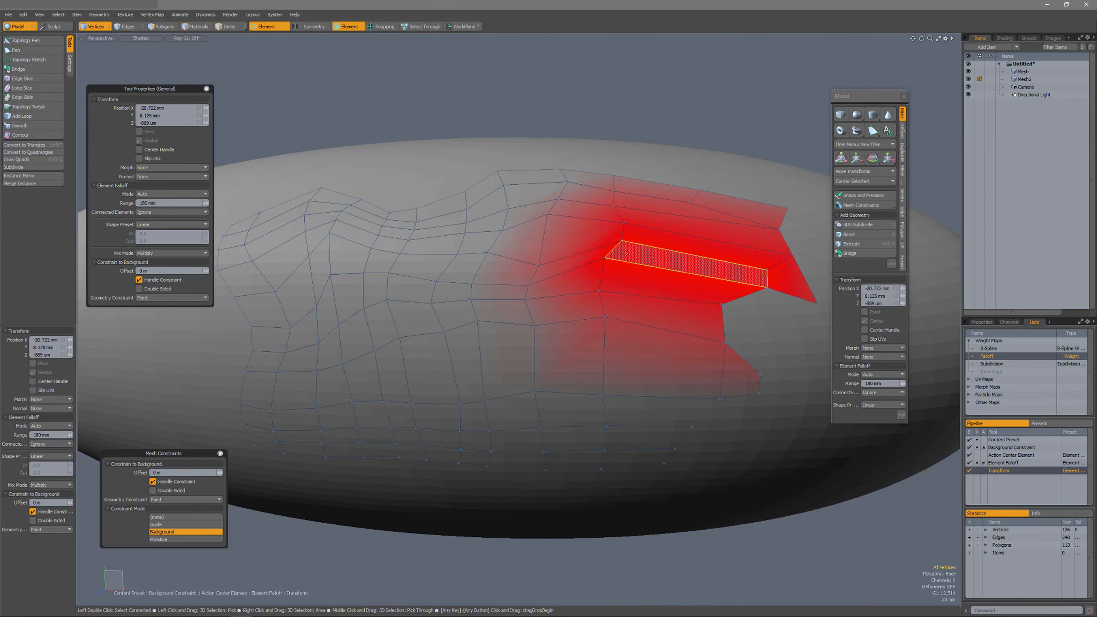
left_click(528, 260)
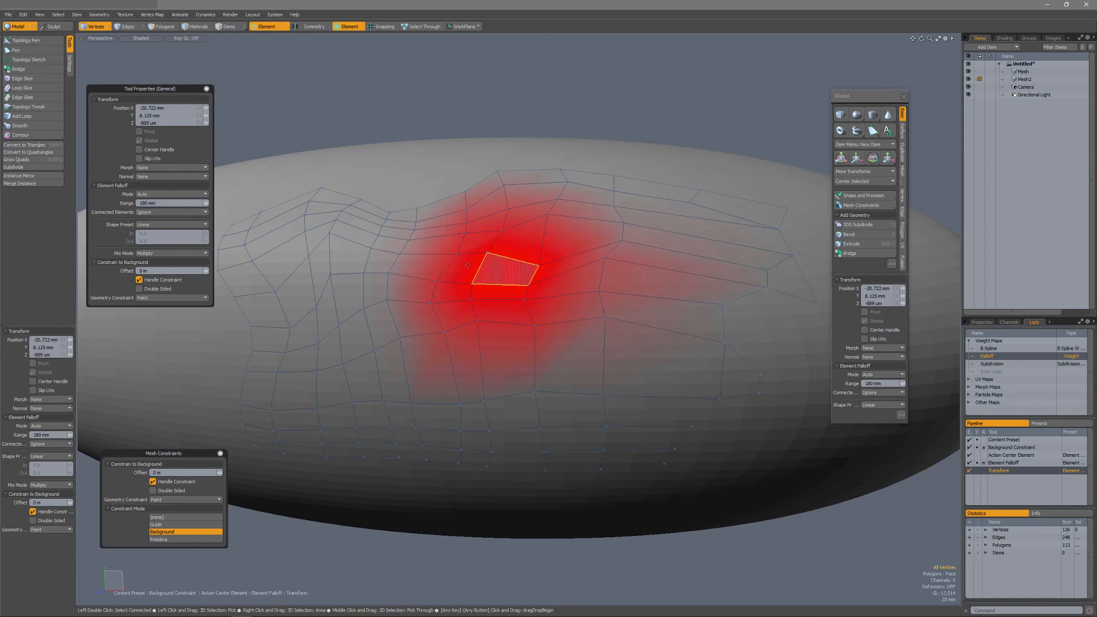
left_click(373, 261)
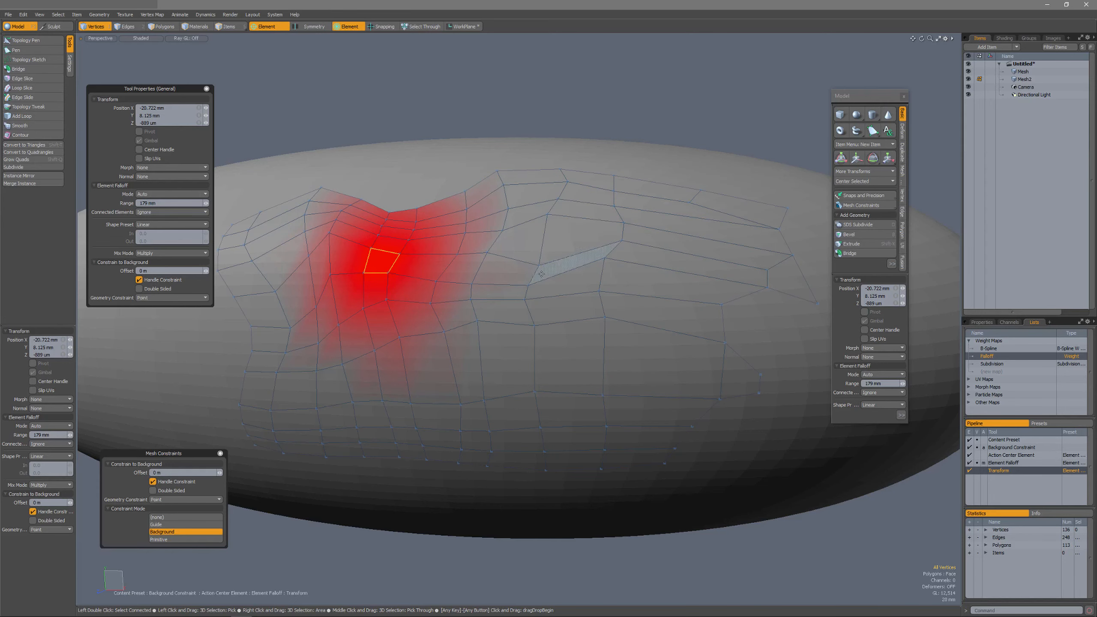
left_click(586, 209)
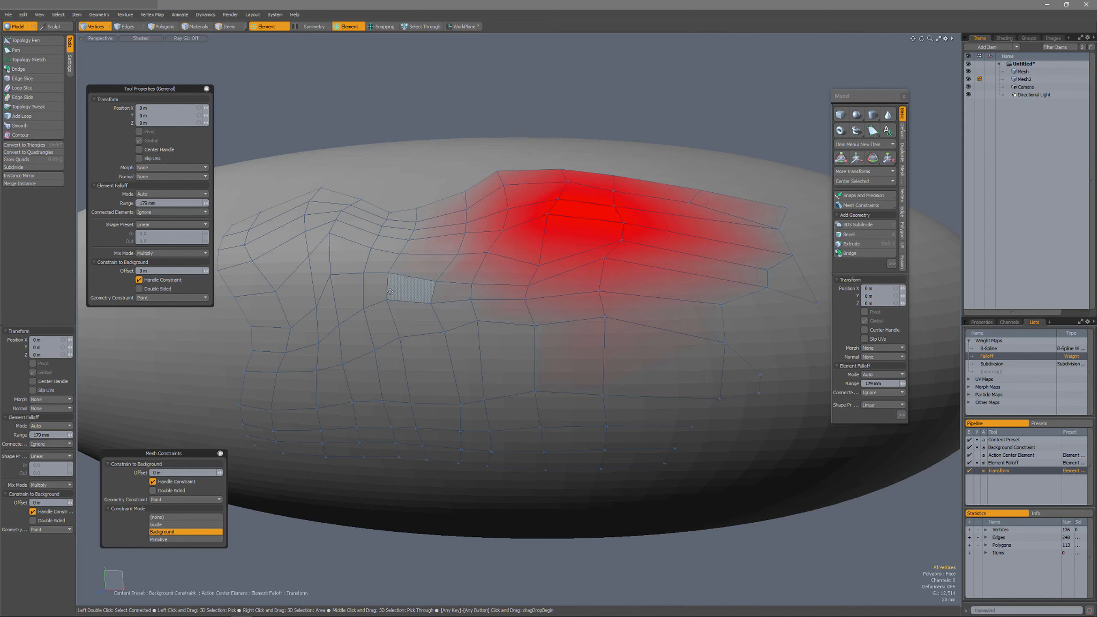
left_click(348, 298)
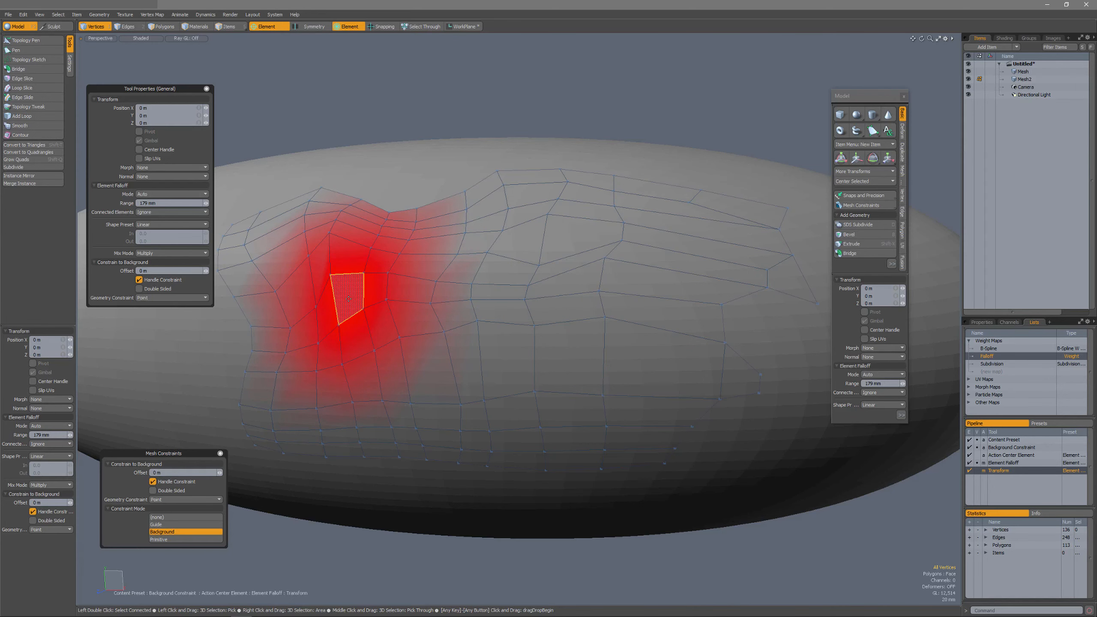
left_click(577, 241)
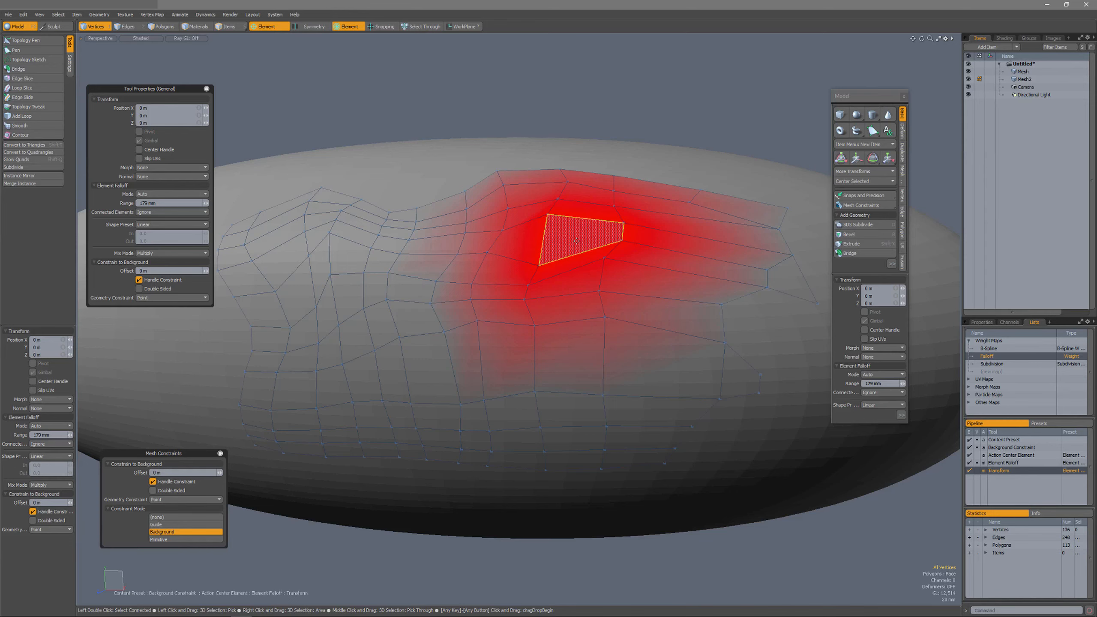
left_click(400, 281)
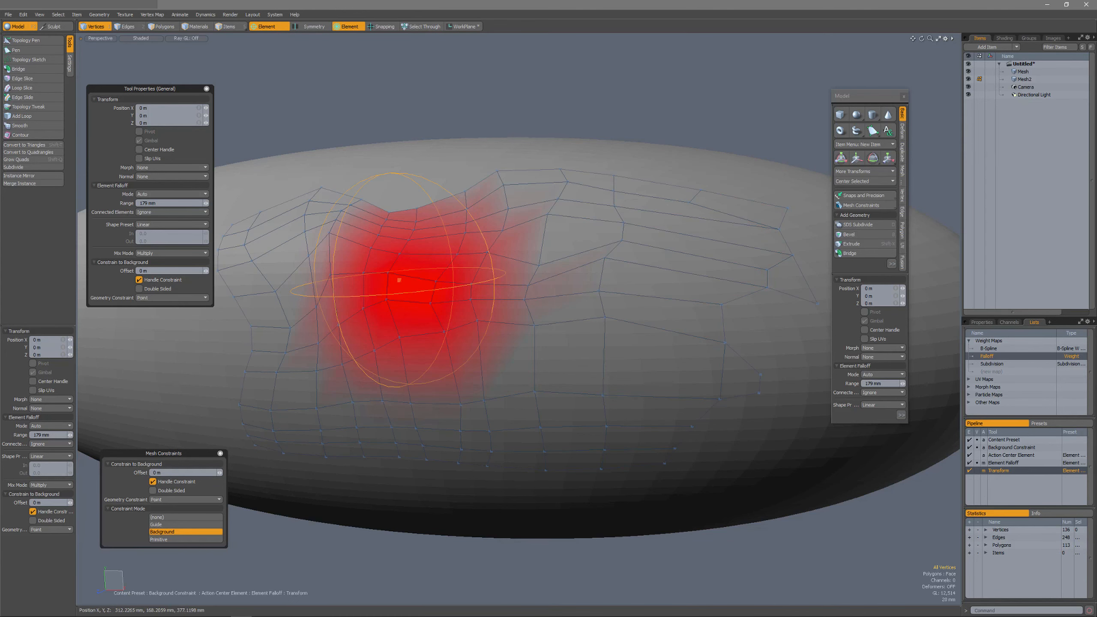
Reduce the element falloff range to about 65 mm and preview it on polygons near the patch's center.
right_click_drag(400, 280, 363, 281)
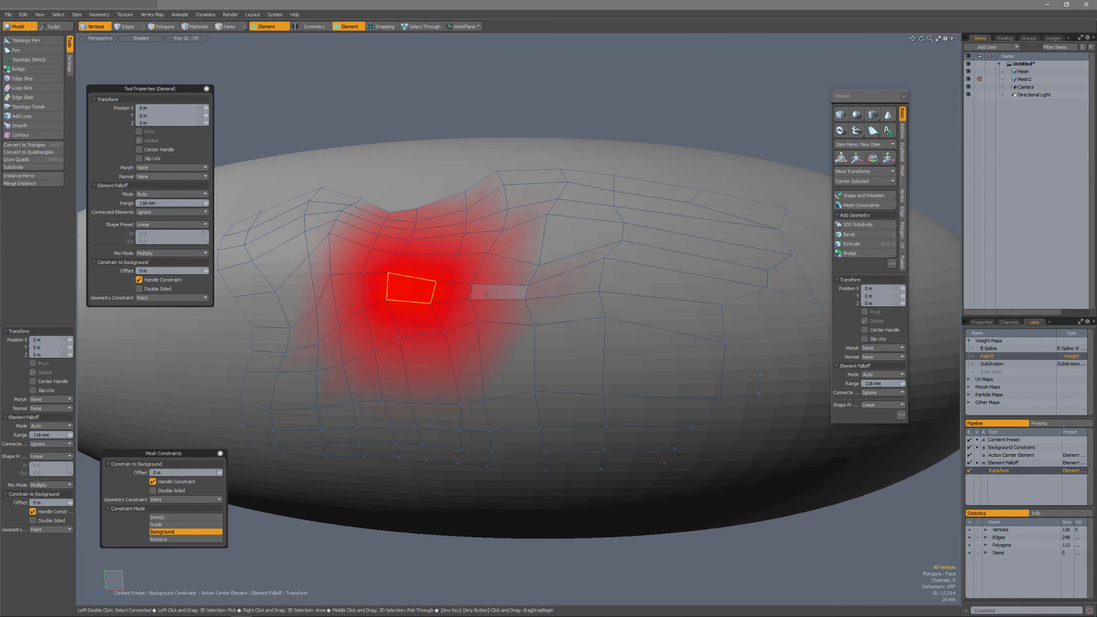
right_click_drag(486, 295, 454, 295)
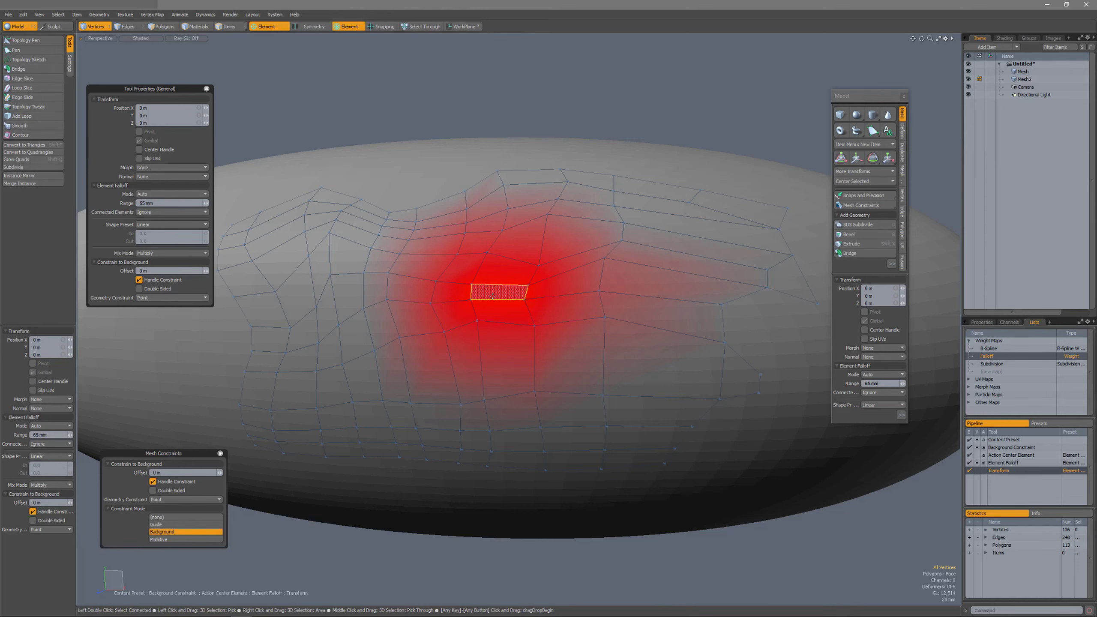
left_click(493, 296)
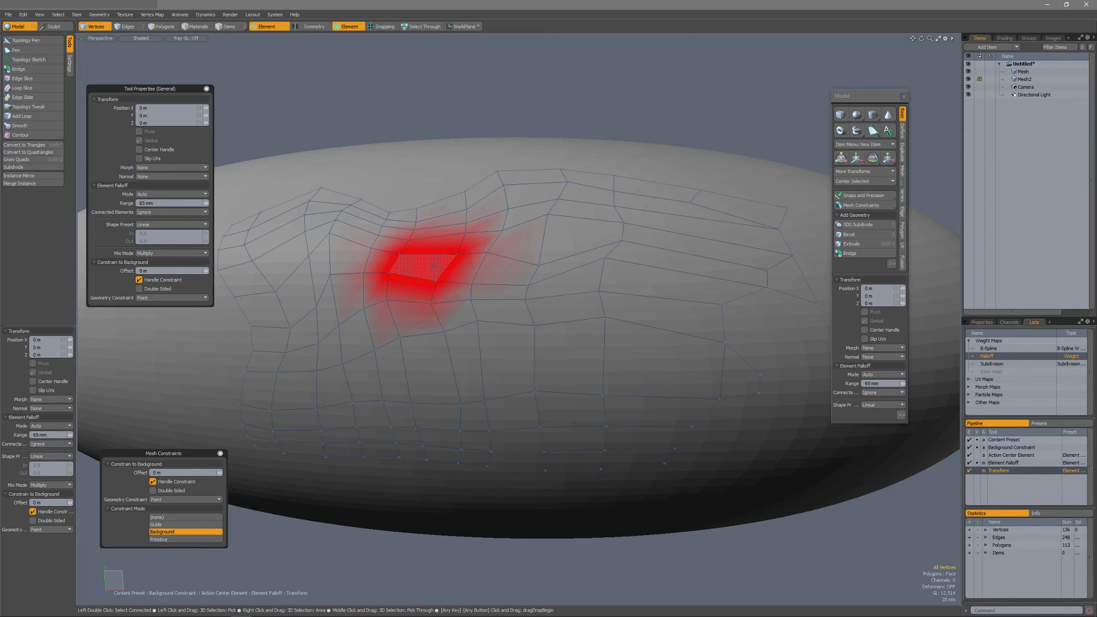
Increase the element falloff range to about 126 mm and preview it on two central polygons.
right_click_drag(434, 267, 469, 266)
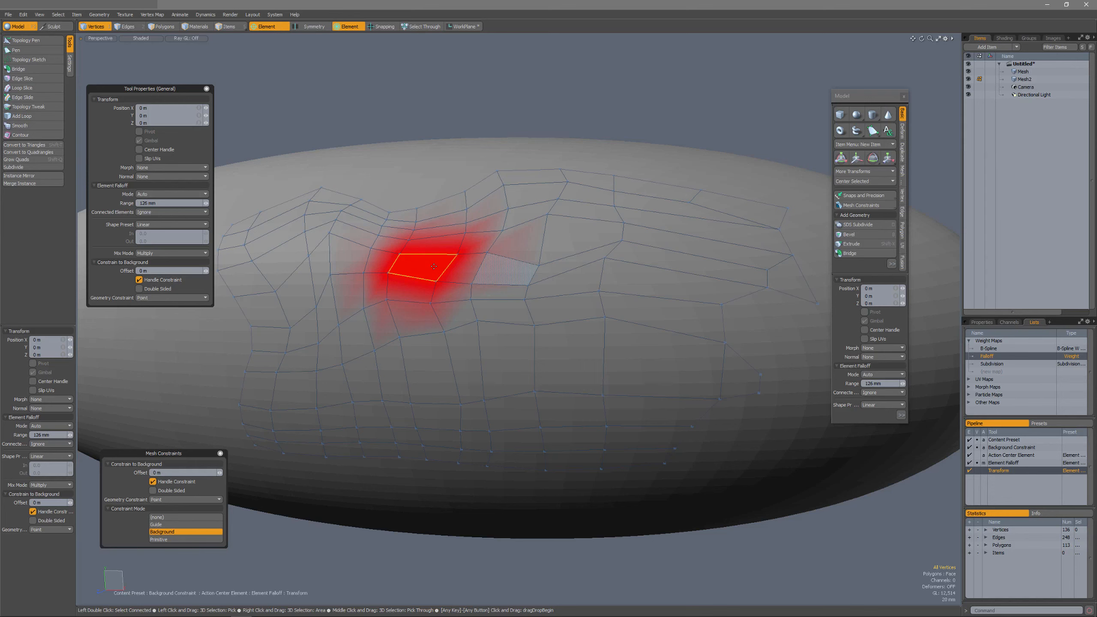
left_click(433, 266)
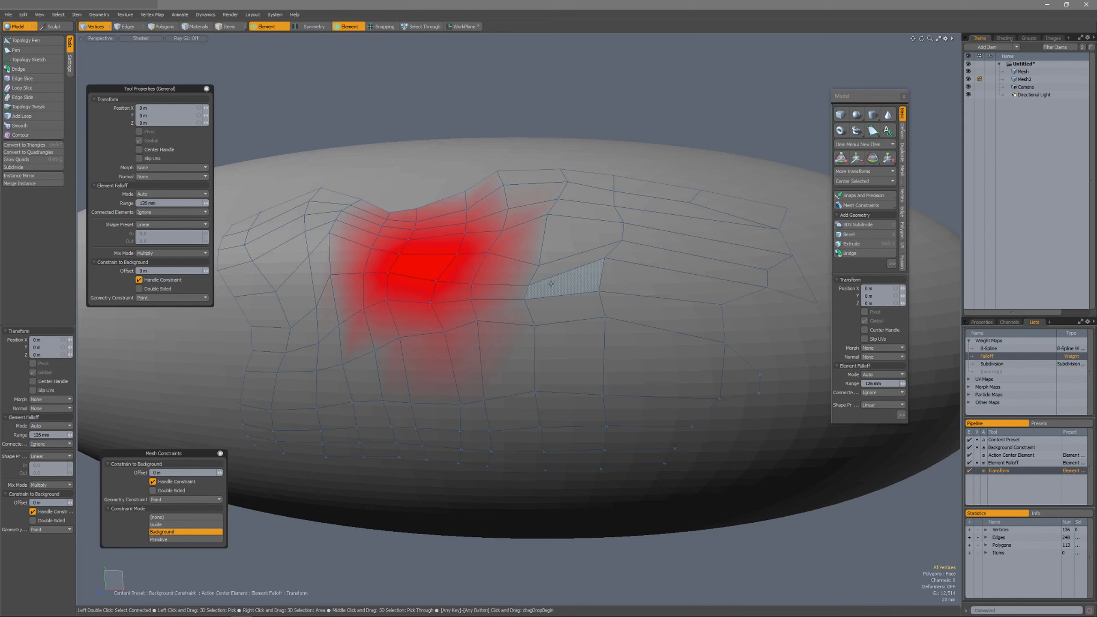
left_click(580, 284)
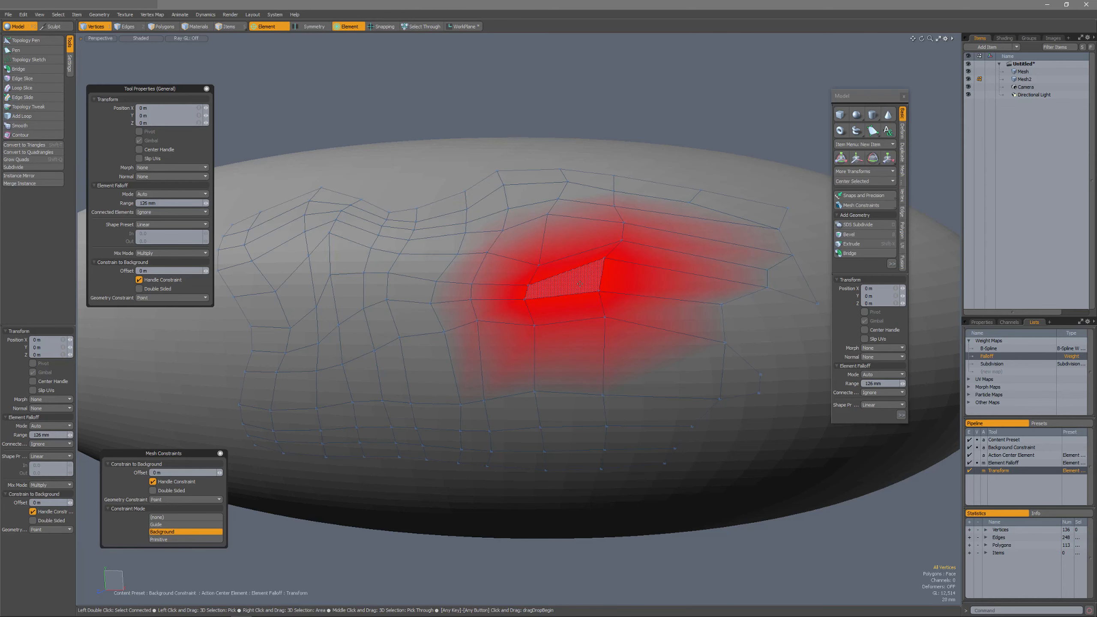
Set the element falloff range to 100 mm and move the polygon in the patch's upper left down and to the right.
left_click(339, 258)
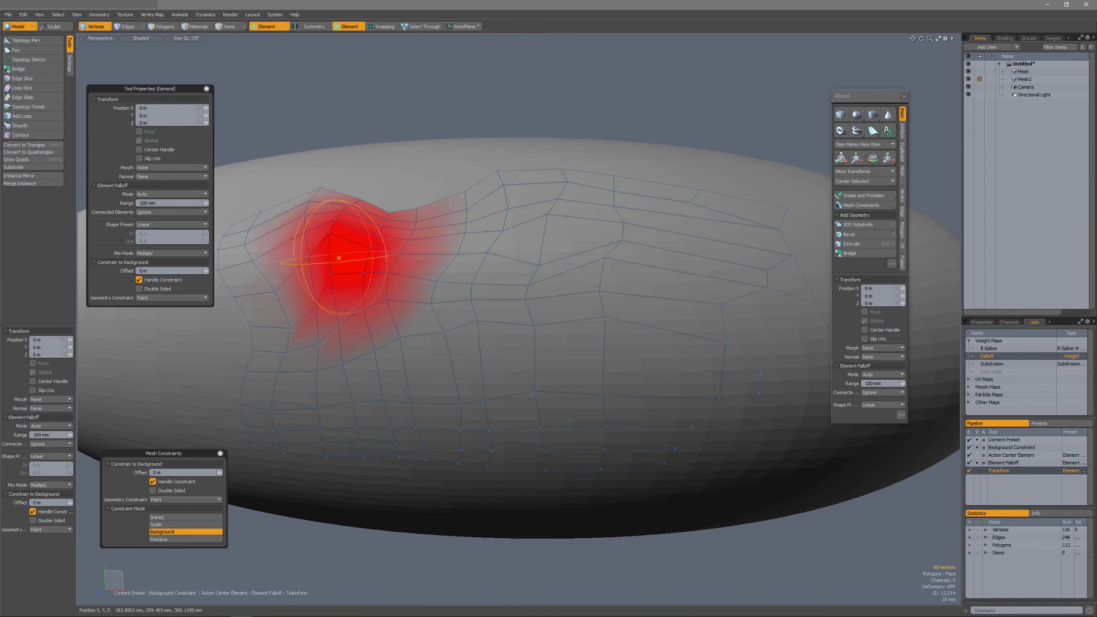
left_click(346, 259)
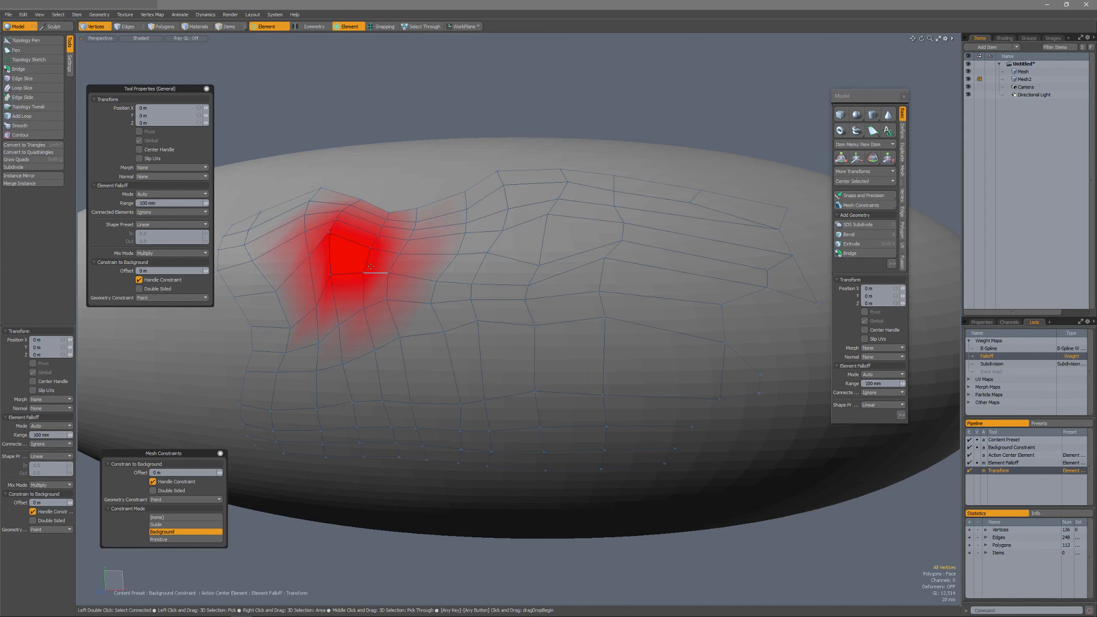
left_click_drag(349, 254, 371, 267)
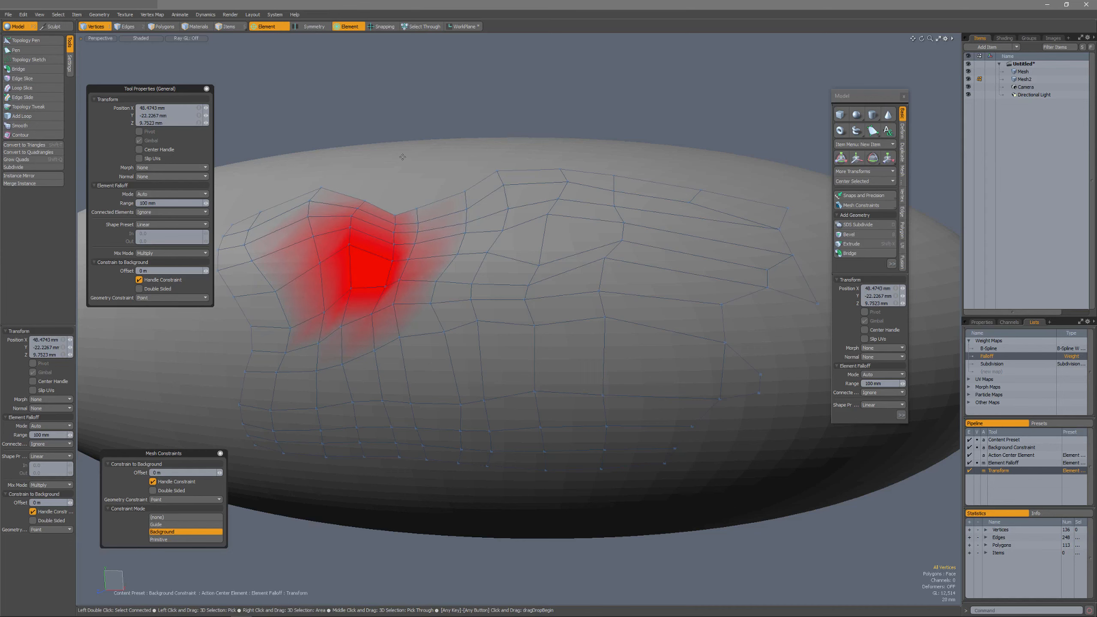
Switch to the Screen falloff and move the area around the patch's upper center slightly down and to the right.
left_click(348, 27)
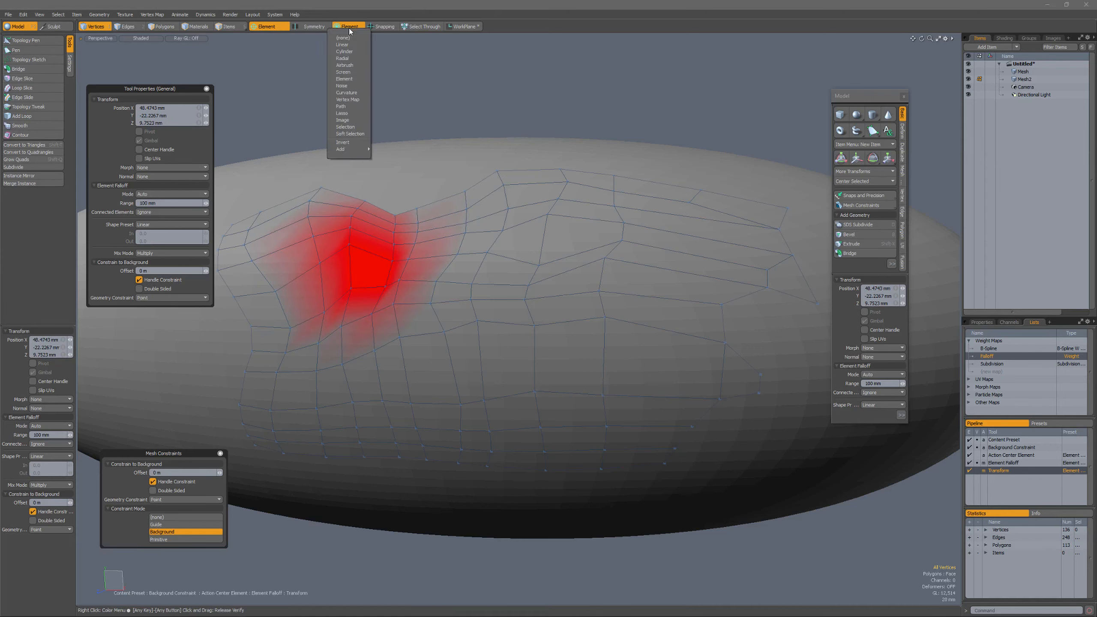
left_click(344, 71)
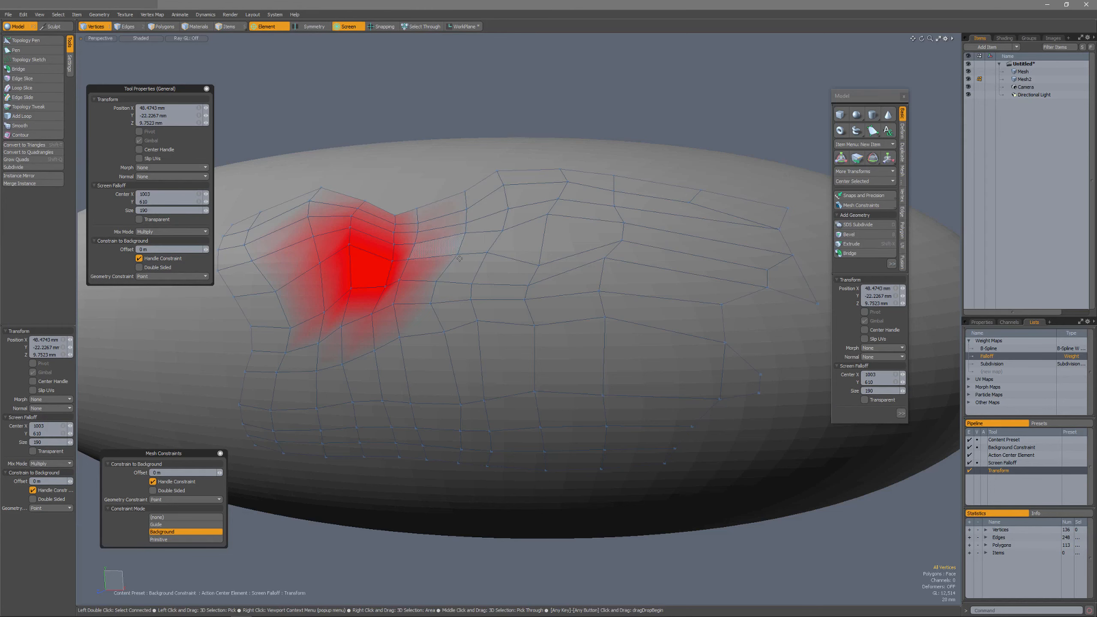
mouse_move(501, 285)
right_mouse_down()
mouse_move(511, 285)
mouse_move(502, 285)
right_mouse_up()
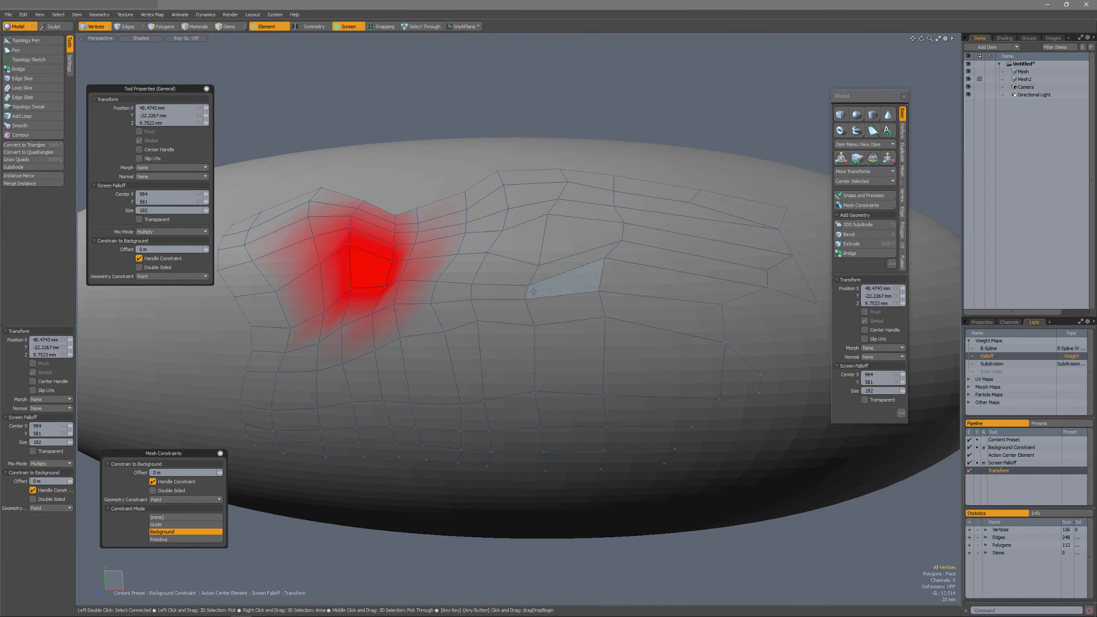
left_click_drag(546, 228, 553, 237)
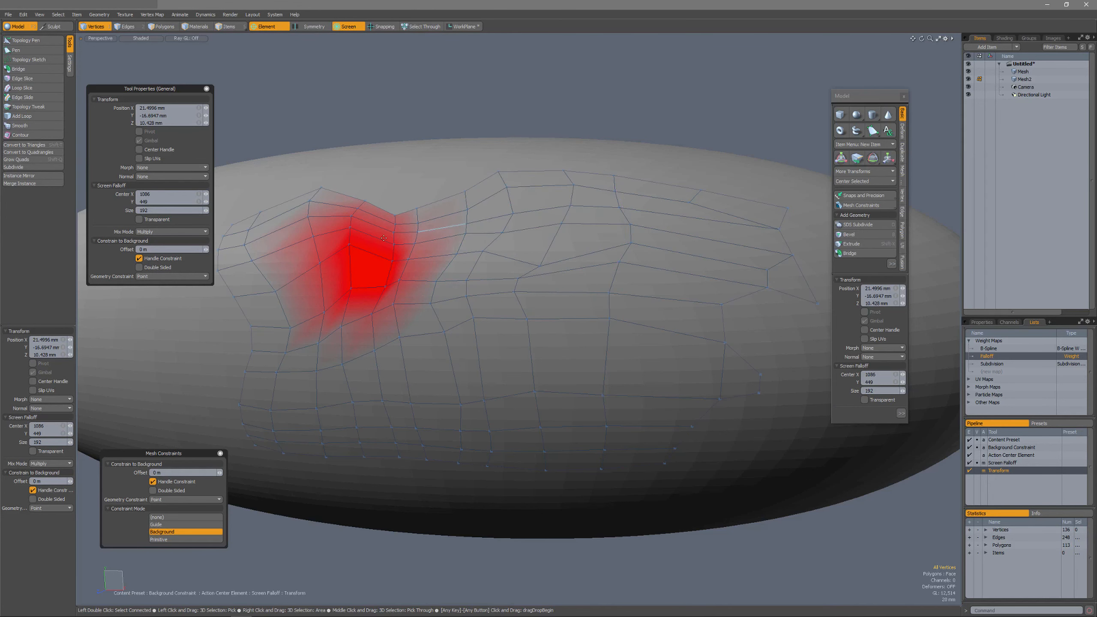
Hide the Falloff weight map, move several central areas with a Screen falloff size of about 158, and drop the tool.
left_click(990, 357, "ctrl")
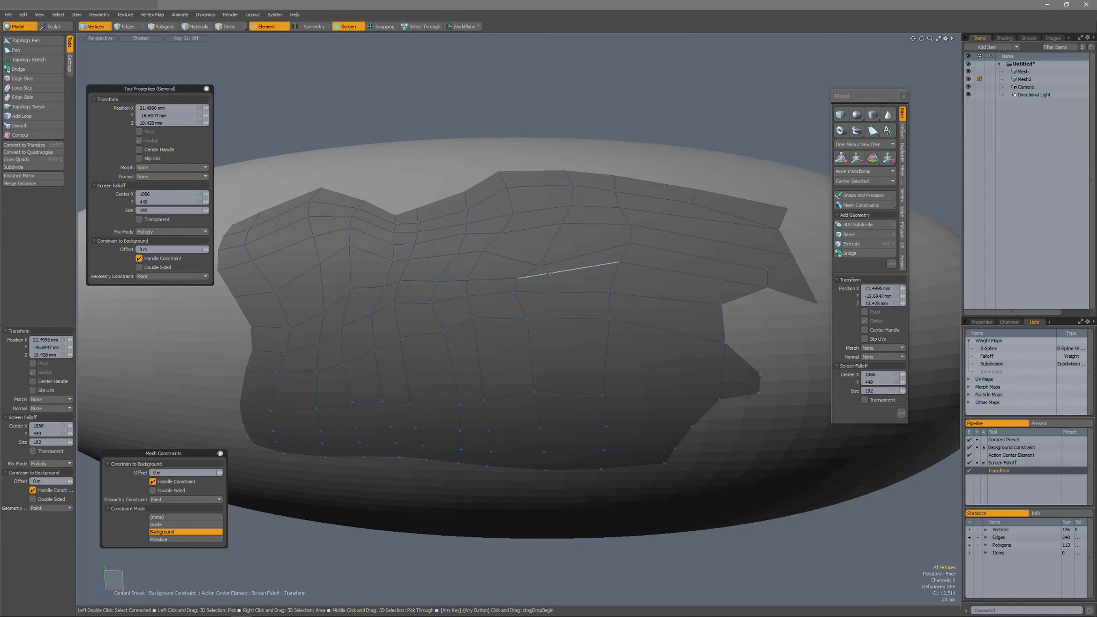
right_click_drag(548, 272, 536, 273)
left_click_drag(562, 272, 538, 301)
left_click_drag(507, 336, 536, 356)
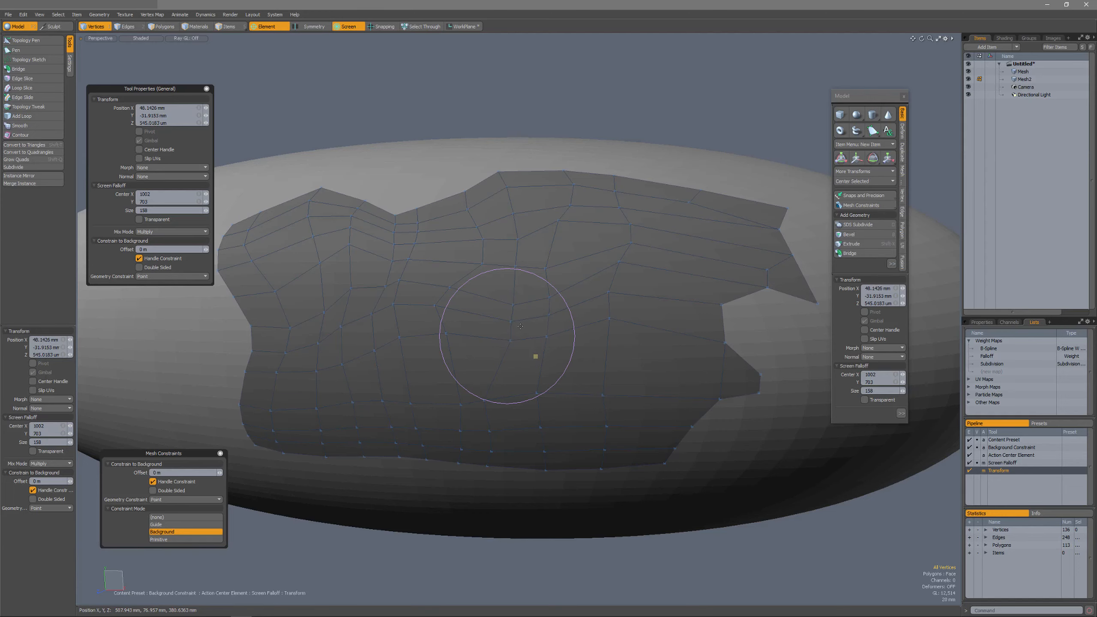
left_click_drag(572, 278, 601, 270)
key("space")
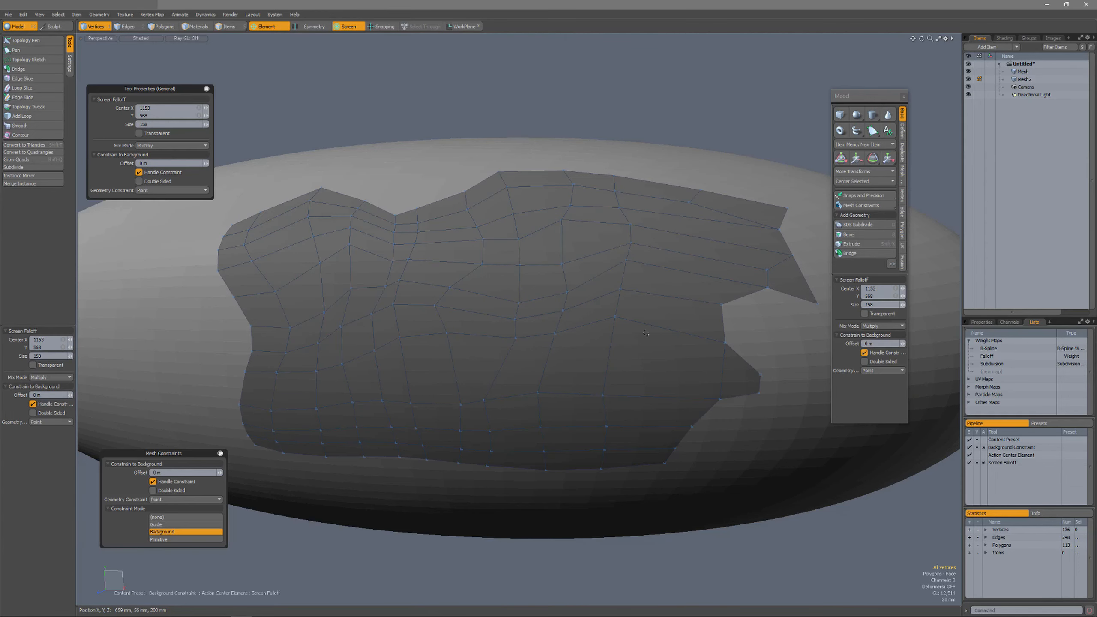
Start the Smooth tool with 1 iteration and turn the Background constraint mode back on.
left_click_drag(680, 372, 648, 425, "alt")
left_click_drag(632, 389, 612, 342, "alt")
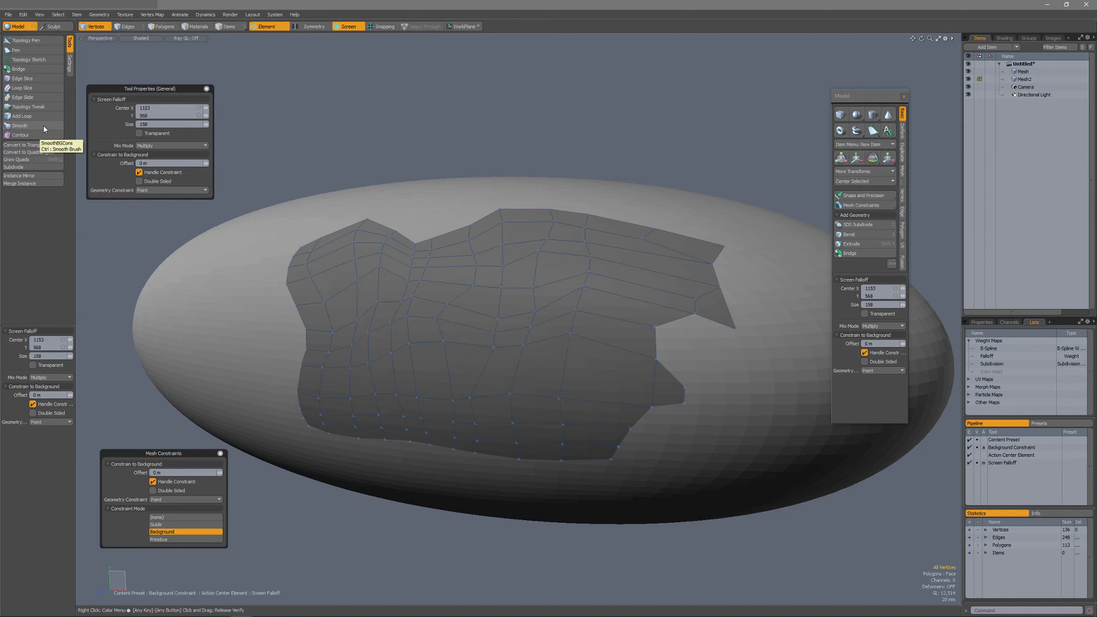
key("ctrl")
left_click(32, 125)
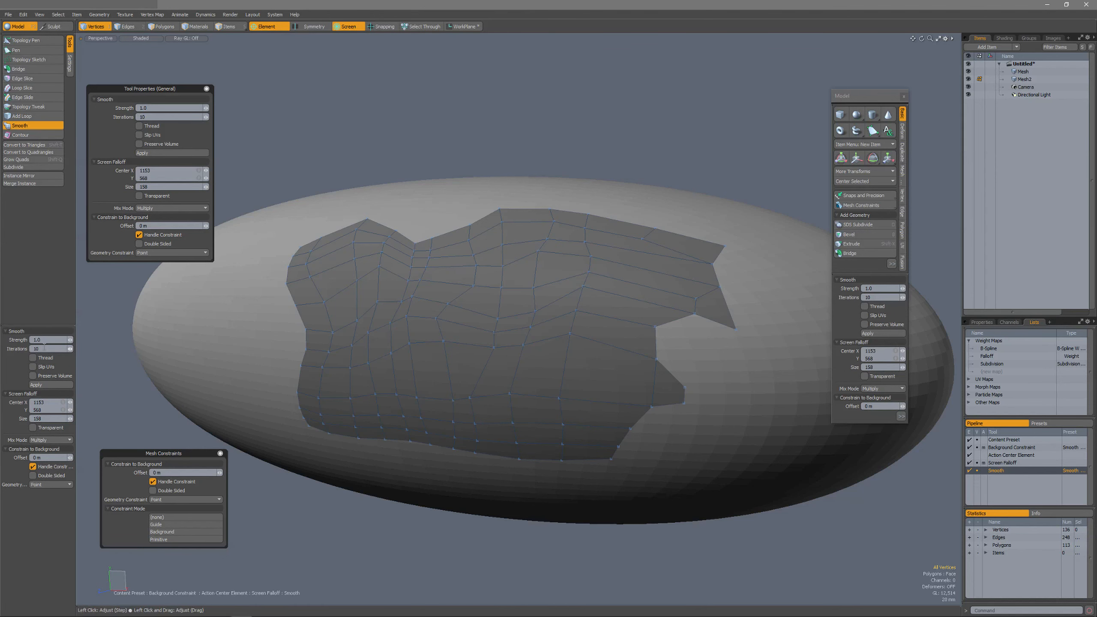
left_click(45, 348)
left_click(161, 532)
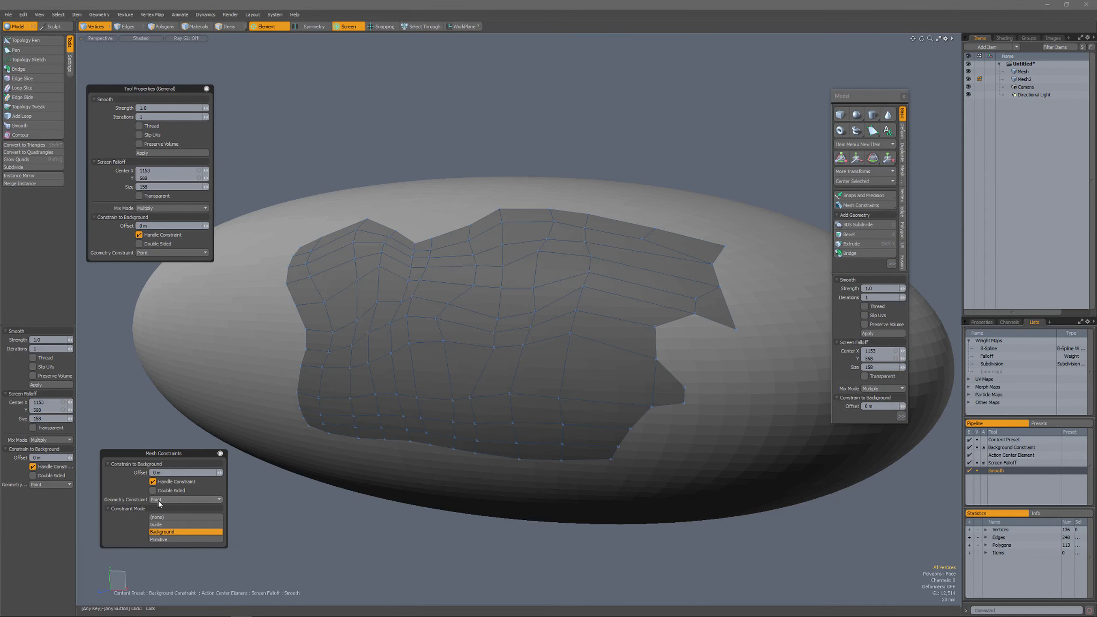
Raise the smoothing iterations to 21 with the Screen falloff still active.
left_click(471, 132)
left_click_drag(471, 132, 487, 133)
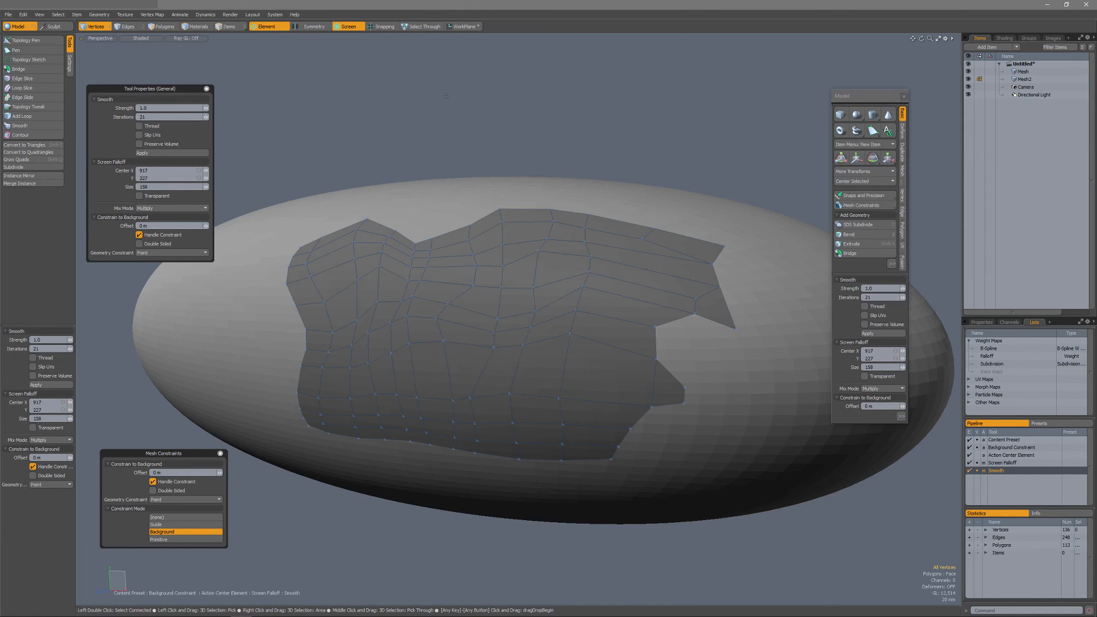
Set both the Screen falloff and the Element action center to none.
left_click(346, 27)
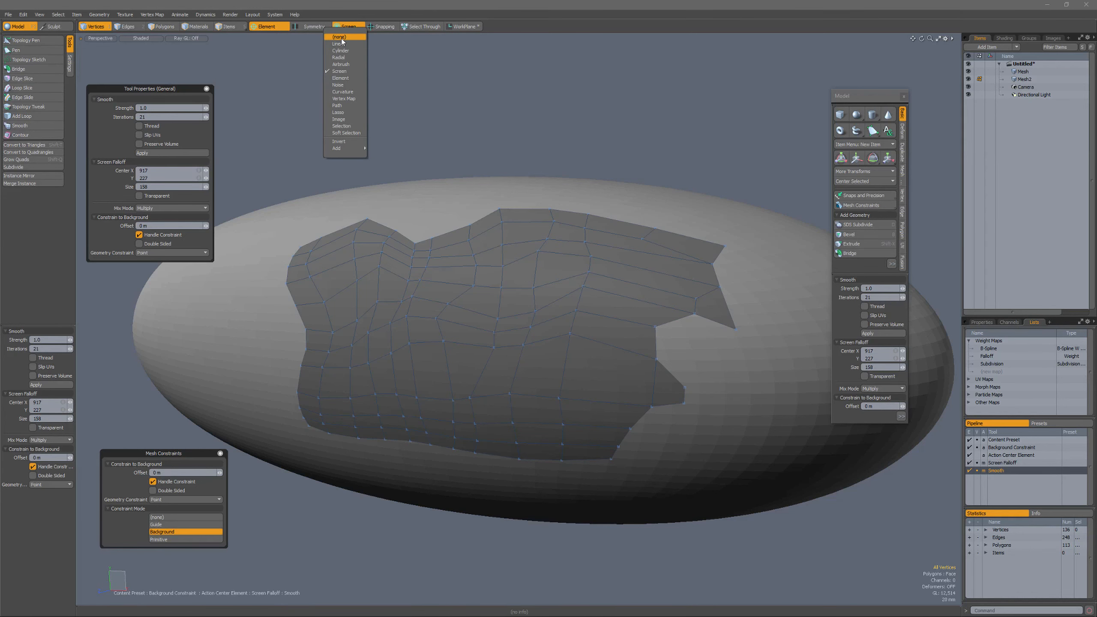
left_click(344, 40)
left_click(272, 27)
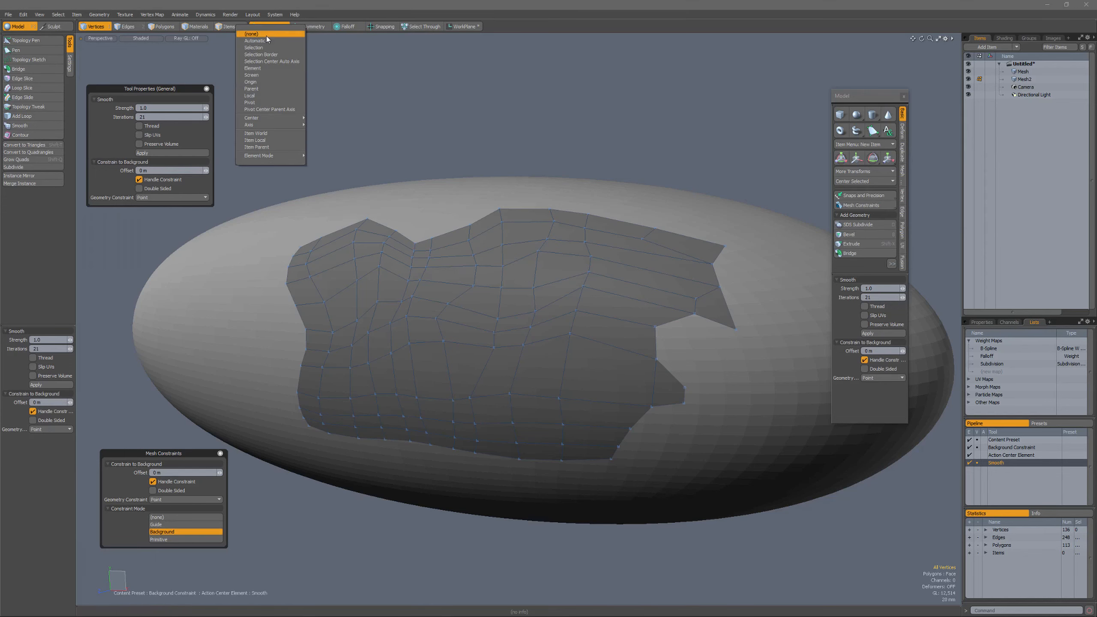
left_click(267, 39)
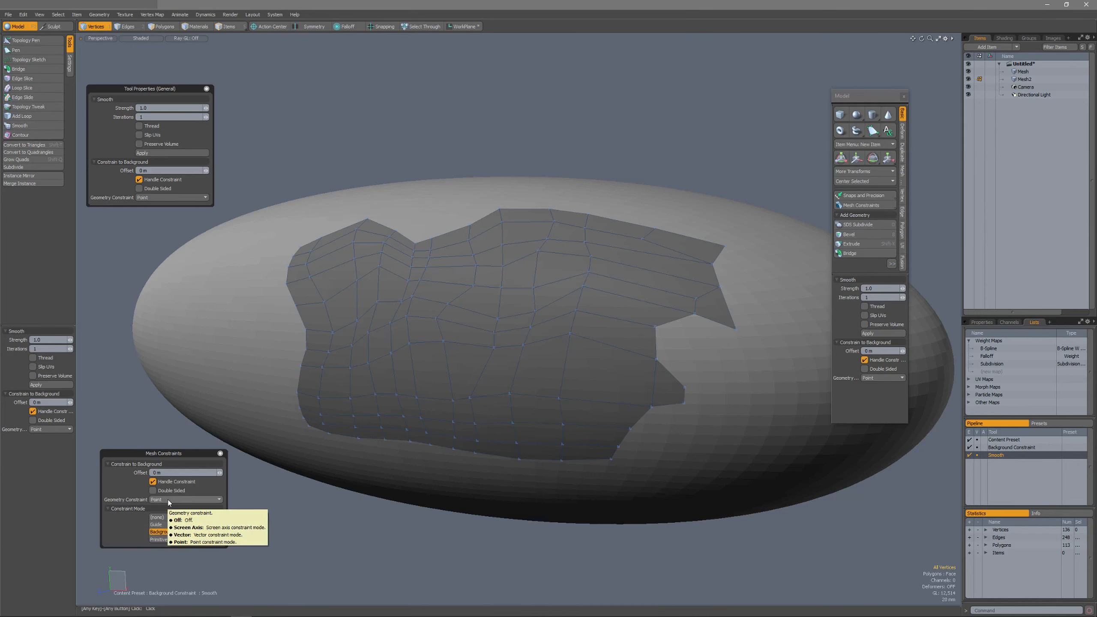
Try smoothing the whole patch without a falloff and undo the smoothing.
left_click_drag(372, 134, 488, 134)
left_click_drag(526, 327, 503, 340)
key("ctrl+z")
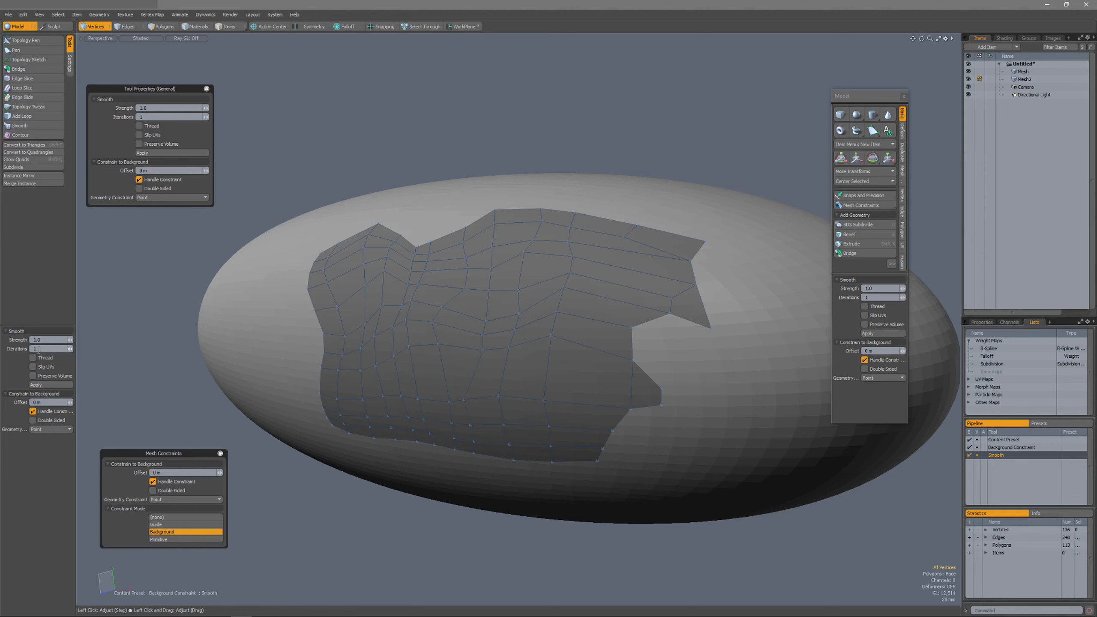
Smooth the whole patch with 5 iterations, and stack several additional smoothing passes at the same setting.
left_click_drag(362, 154, 464, 154)
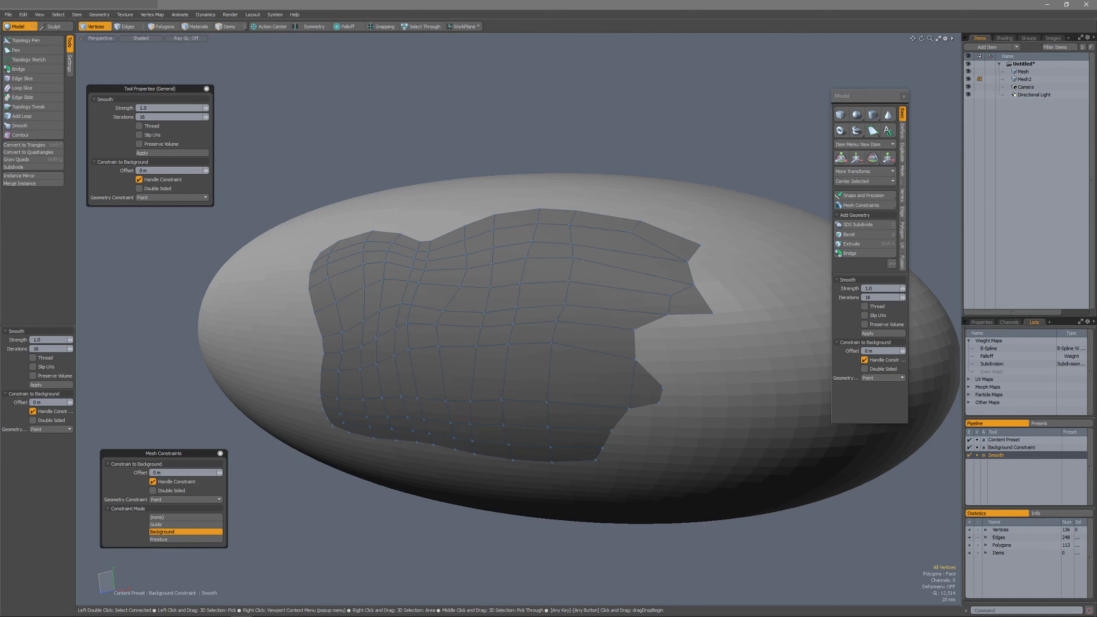
left_click_drag(443, 154, 430, 153)
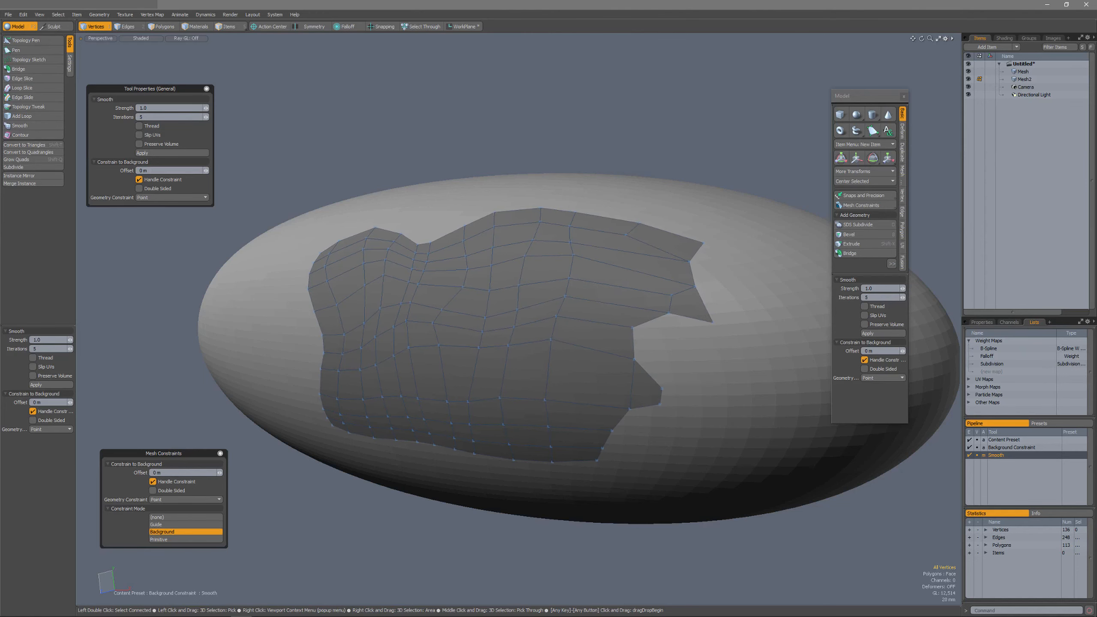
left_click(374, 143, "shift")
left_click(373, 143, "shift")
left_click(372, 139, "shift")
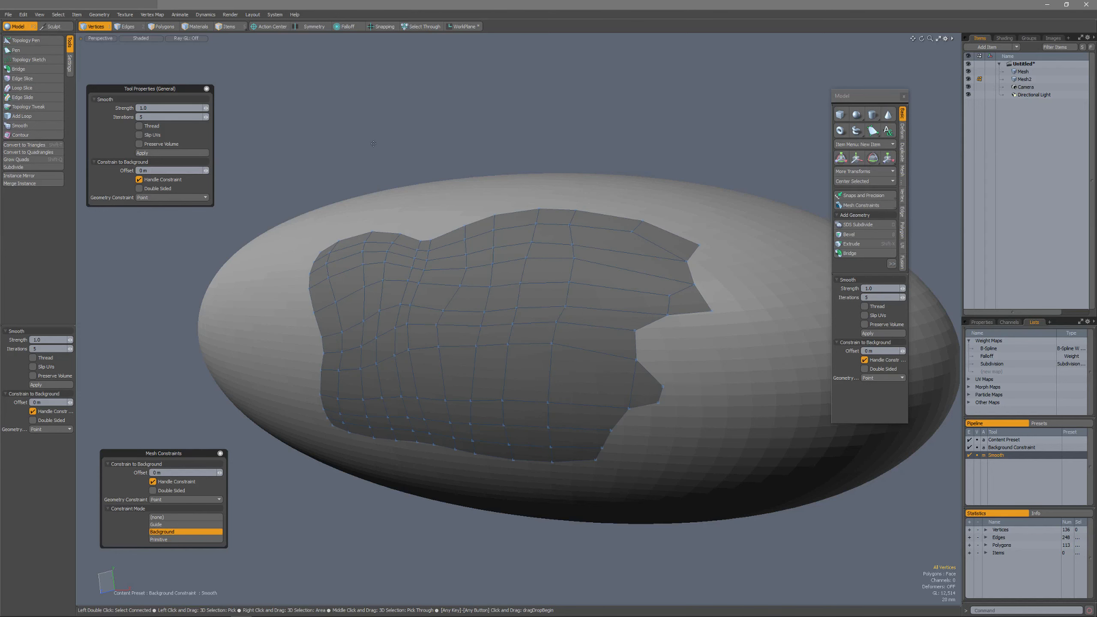
left_click(371, 135, "shift")
left_click(373, 144, "shift")
left_click(374, 144, "shift")
left_click(373, 144, "shift")
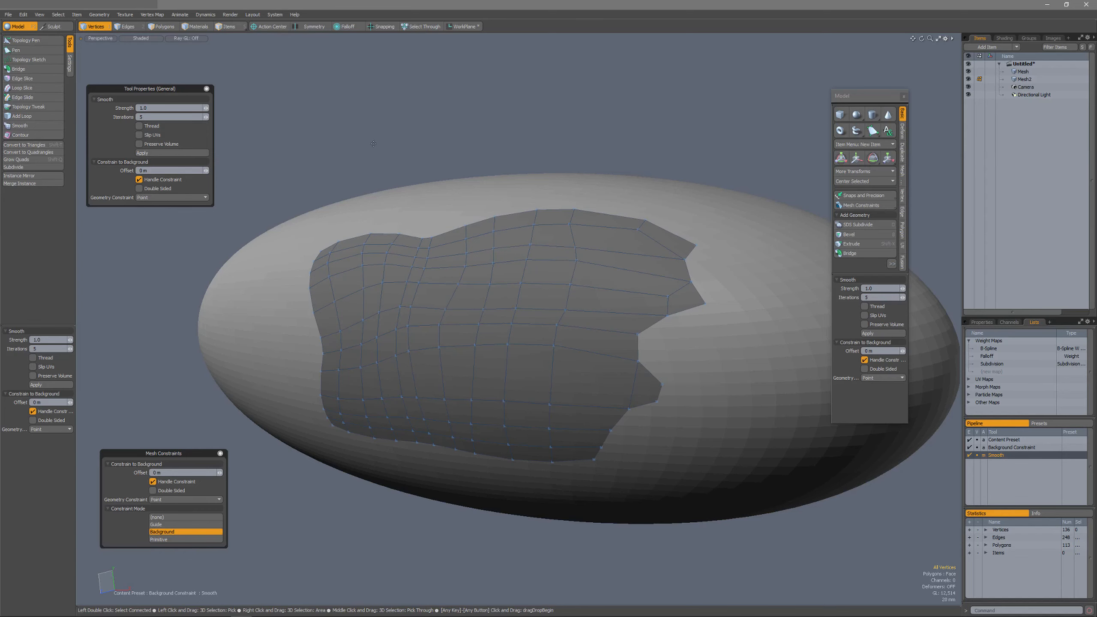
Drop the Smooth tool and undo all the stacked smoothing passes on the patch.
key("space")
key("ctrl+z")
key("ctrl+z")
key("ctrl+z")
key("ctrl+z")
key("ctrl+z")
key("ctrl+z")
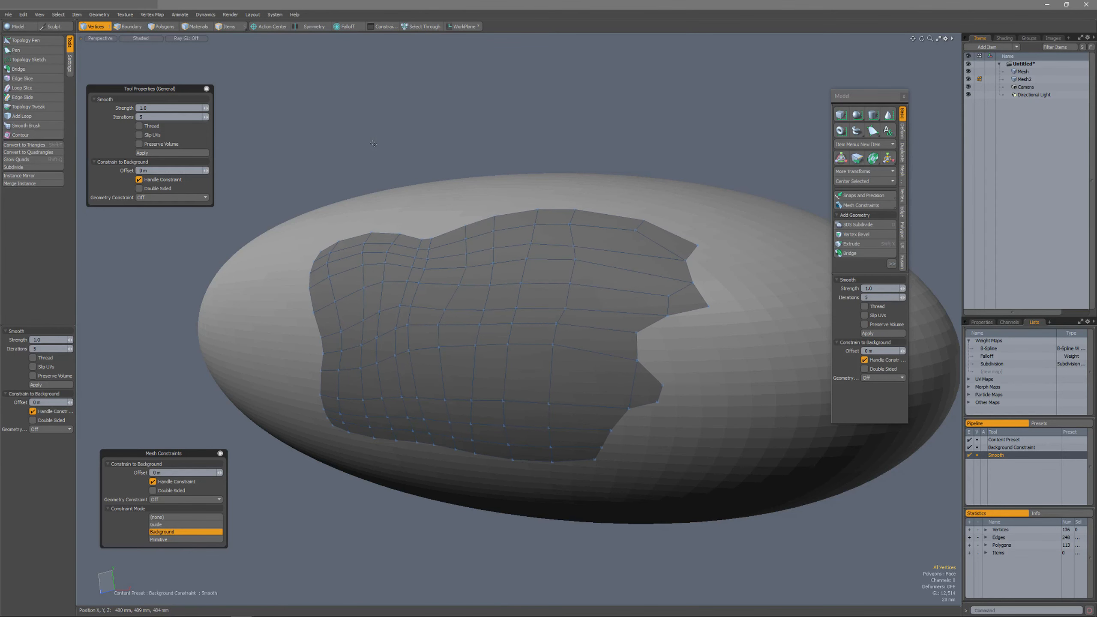
key("ctrl+z")
key("space")
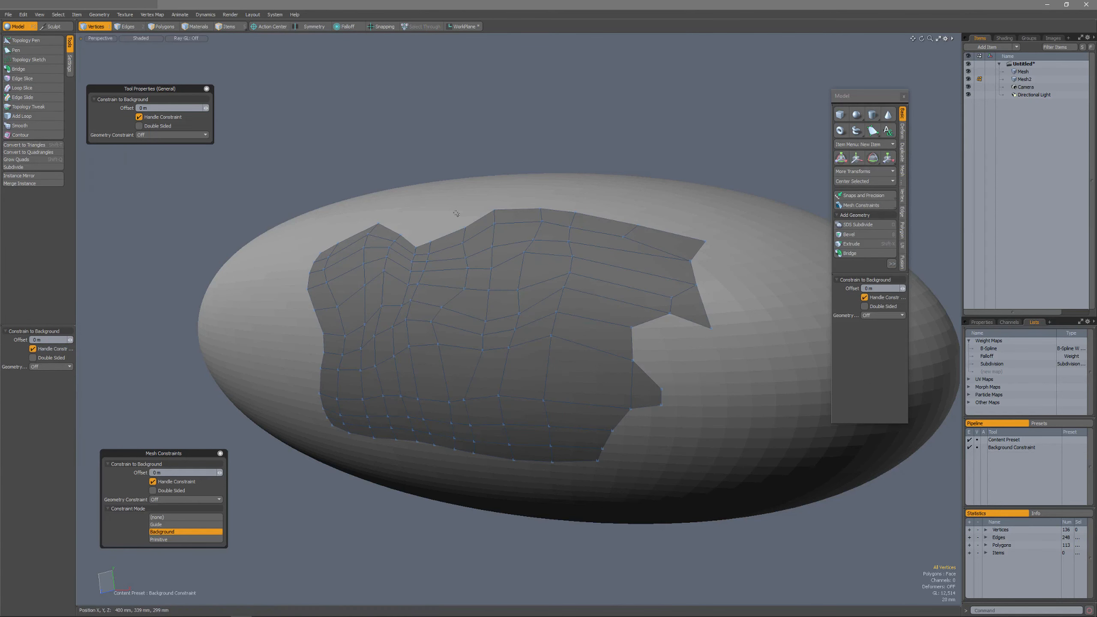
Start the Smooth Brush with the Background constraint mode and set the geometry constraint to Point.
left_click_drag(471, 301, 486, 313, "alt")
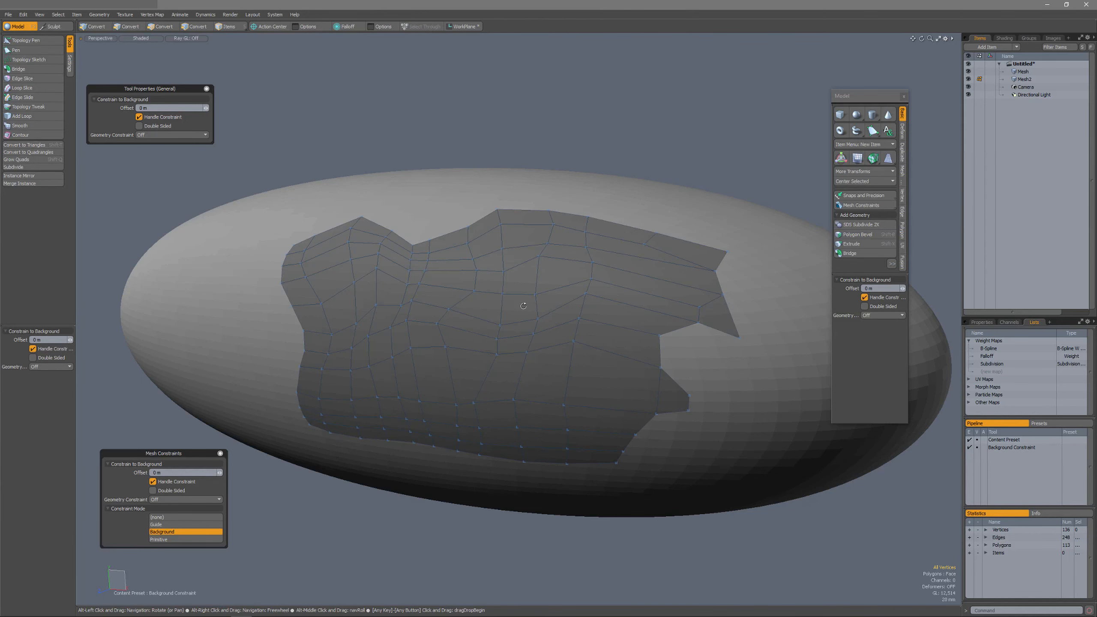
left_click_drag(523, 305, 533, 308, "alt")
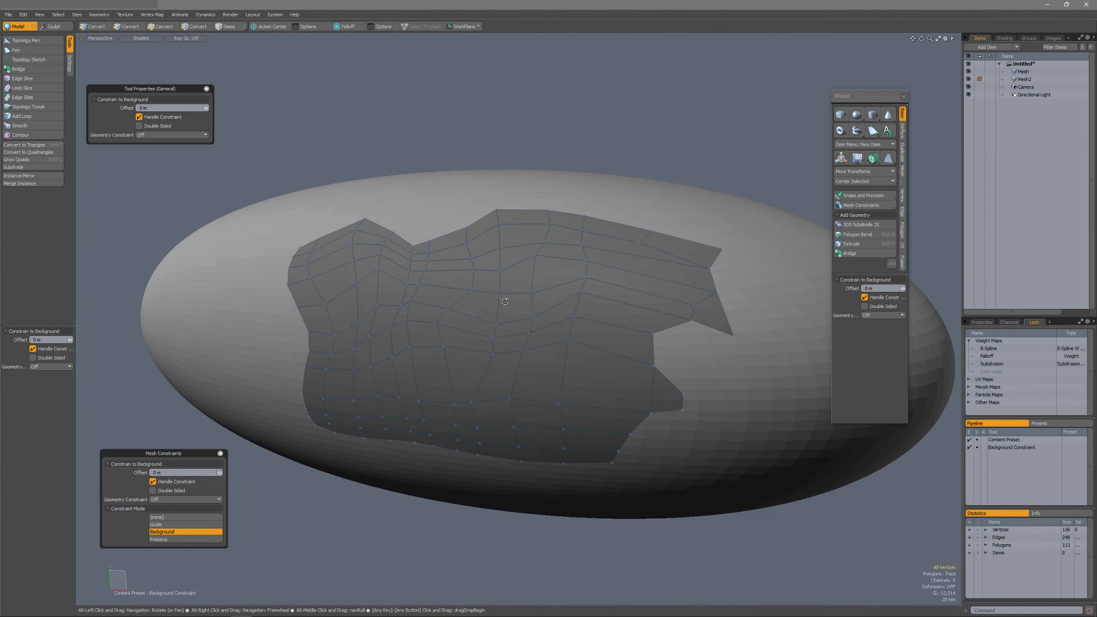
left_click(48, 125)
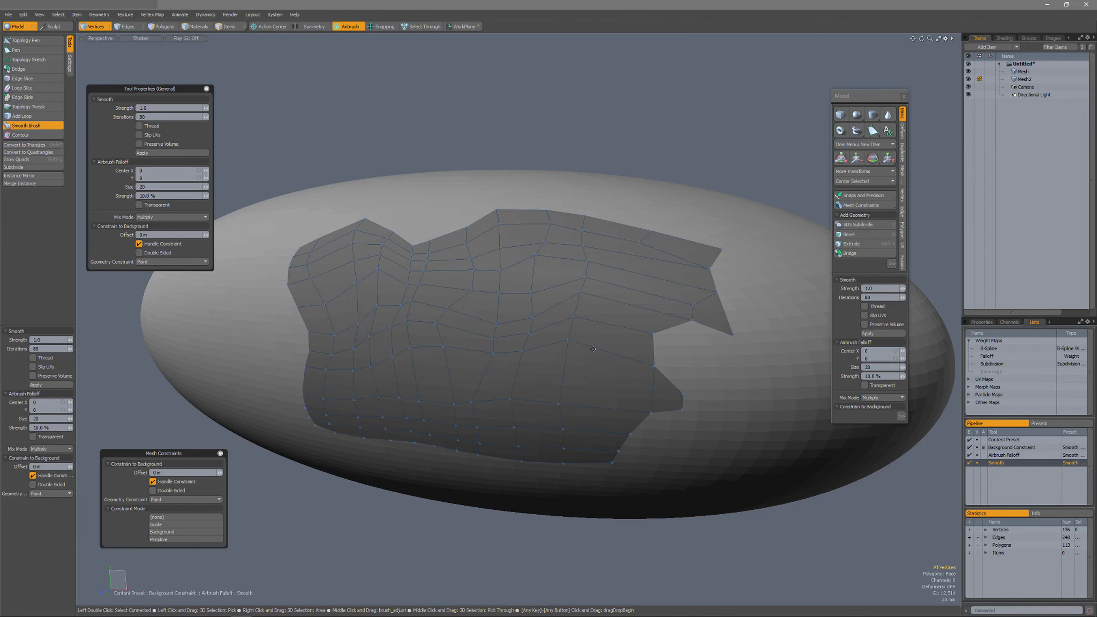
left_click(177, 530)
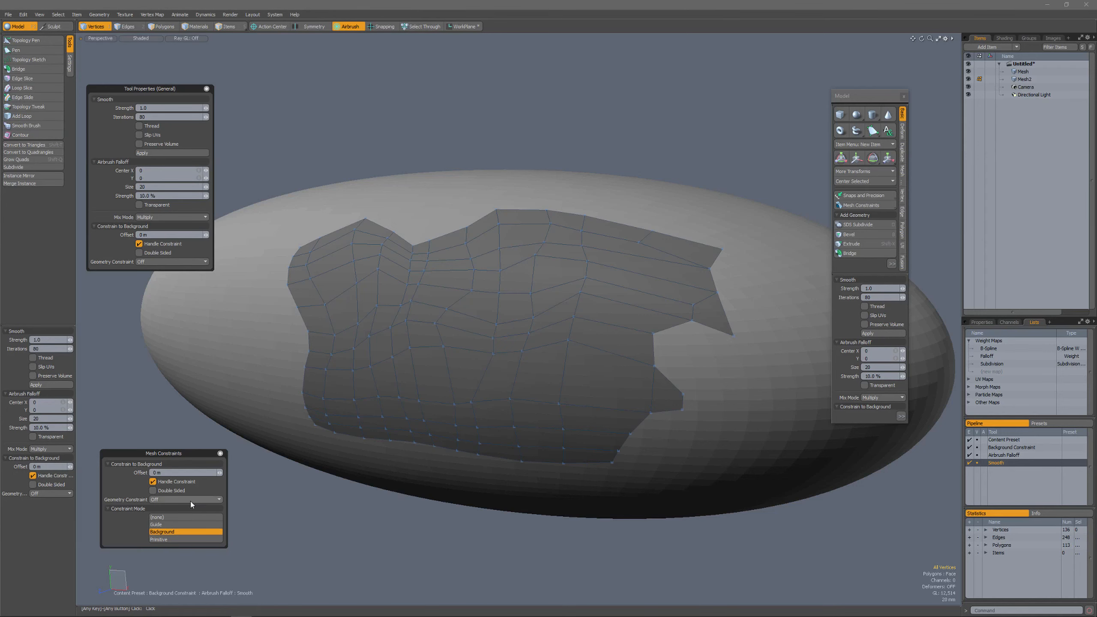
left_click(170, 499)
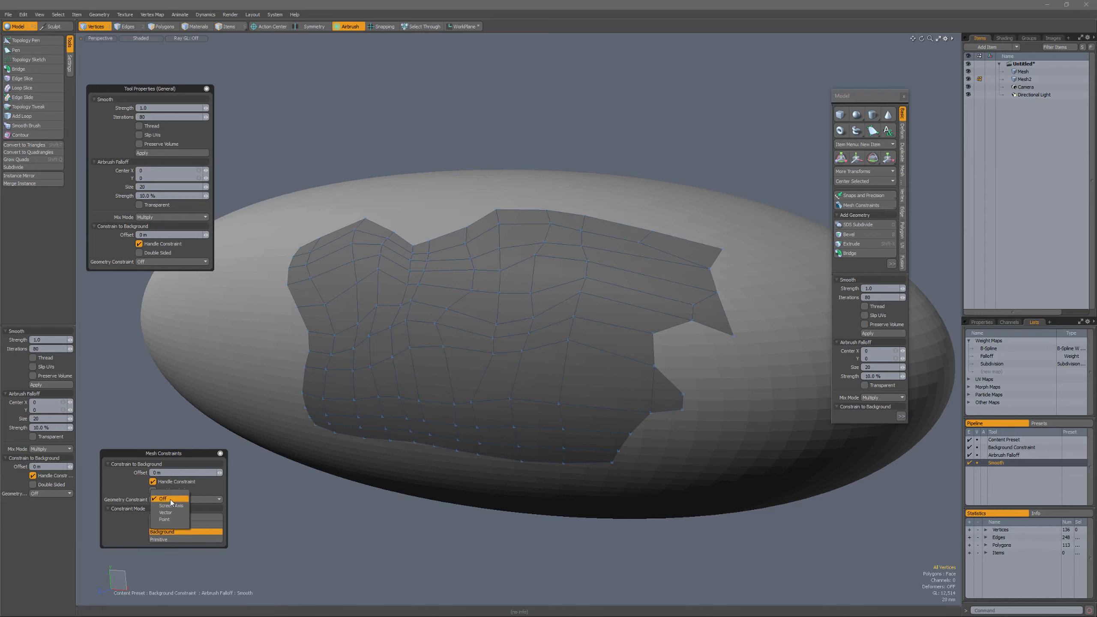
left_click(174, 519)
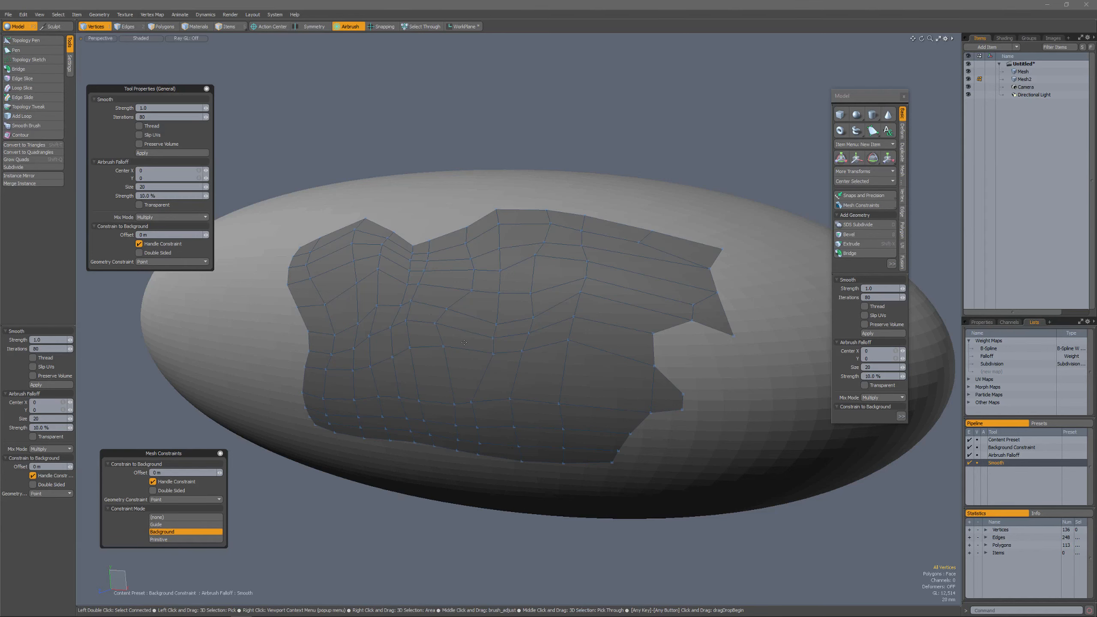
Enlarge the airbrush size to about 161, brush-smooth the interior of the patch, and drop the tool.
mouse_move(464, 340)
right_mouse_down()
mouse_move(526, 340)
mouse_move(517, 349)
right_mouse_up()
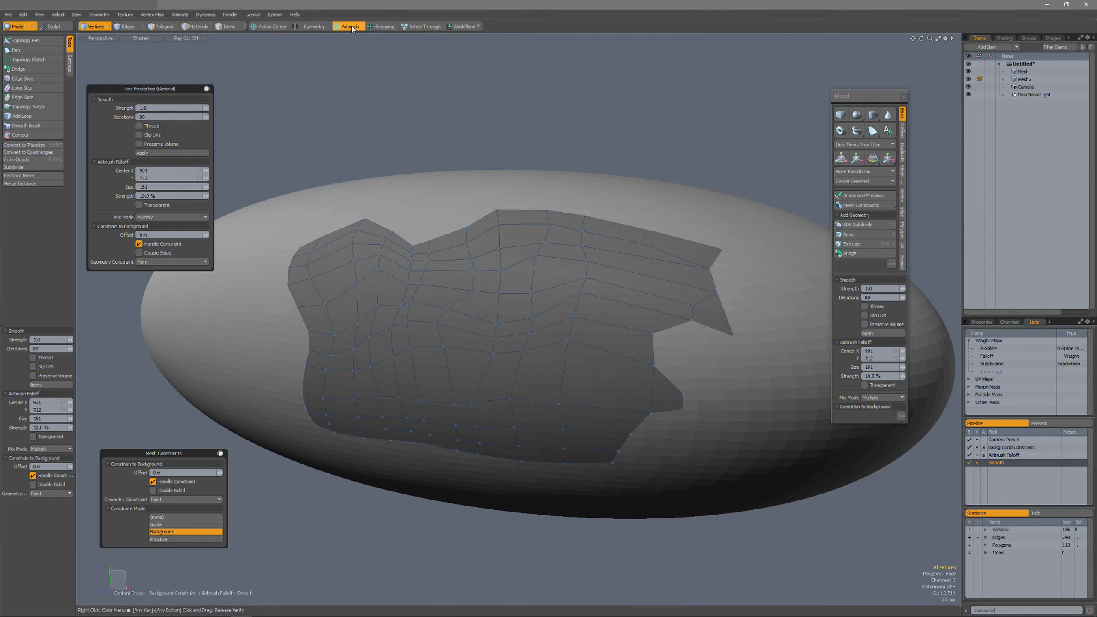
mouse_move(505, 322)
left_mouse_down()
mouse_move(433, 323)
mouse_move(395, 294)
mouse_move(378, 302)
mouse_move(502, 263)
mouse_move(600, 257)
mouse_move(586, 328)
mouse_move(519, 388)
mouse_move(448, 387)
mouse_move(368, 331)
mouse_move(409, 336)
mouse_move(544, 292)
mouse_move(556, 395)
mouse_move(397, 392)
mouse_move(471, 380)
mouse_move(502, 319)
mouse_move(580, 354)
mouse_move(573, 346)
left_mouse_up()
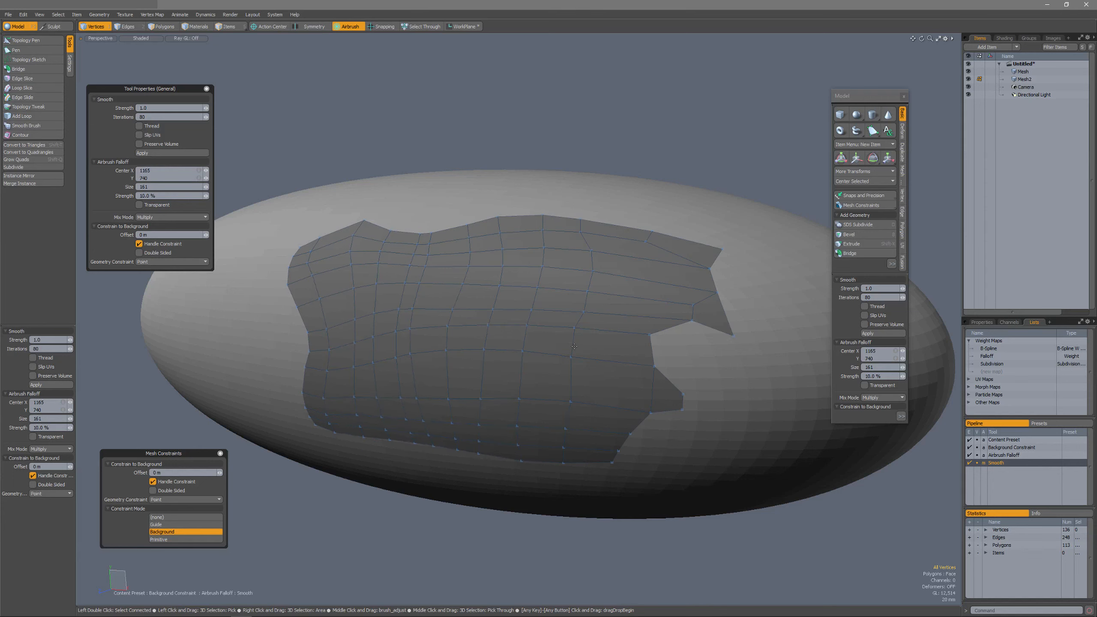
key("space")
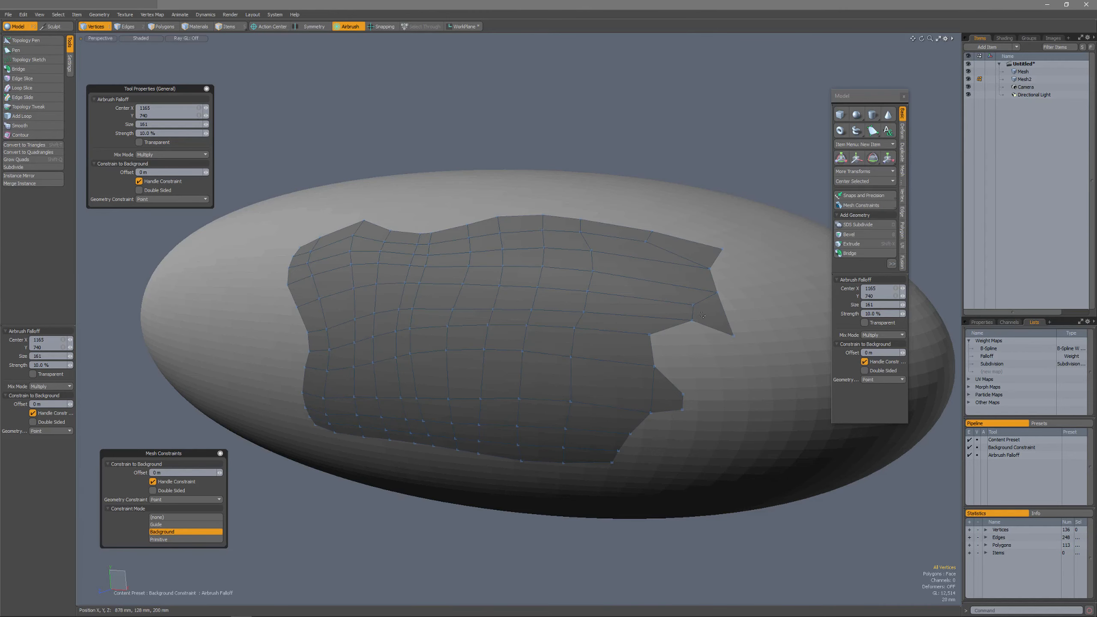
Start the regular Smooth tool, clear the Airbrush falloff, and turn on the Background constraint mode.
left_click_drag(702, 315, 495, 236, "alt")
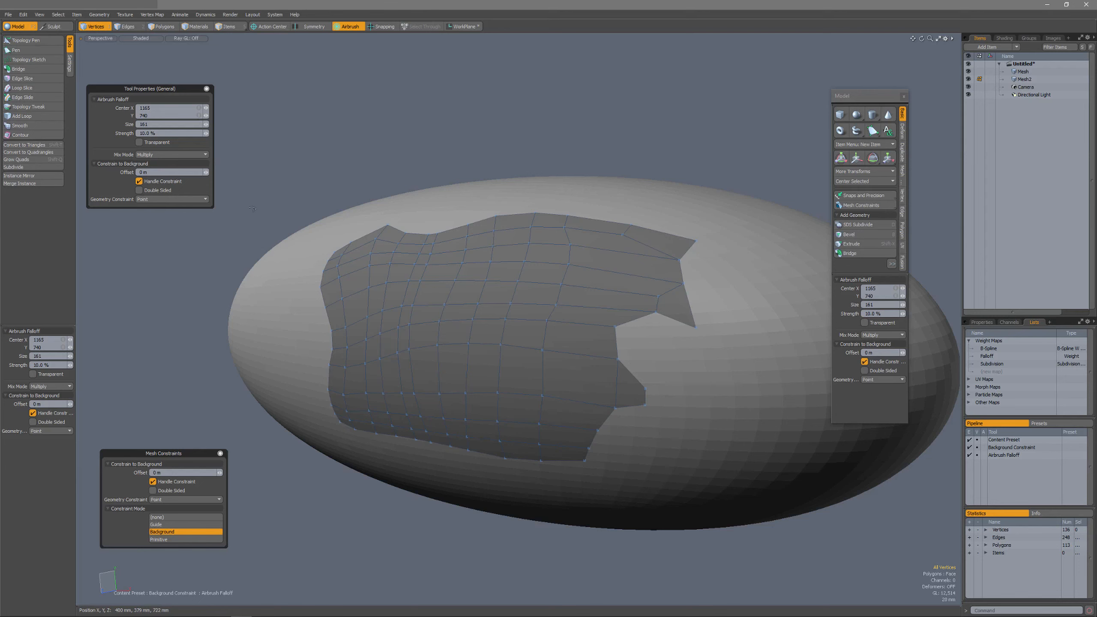
left_click(40, 125)
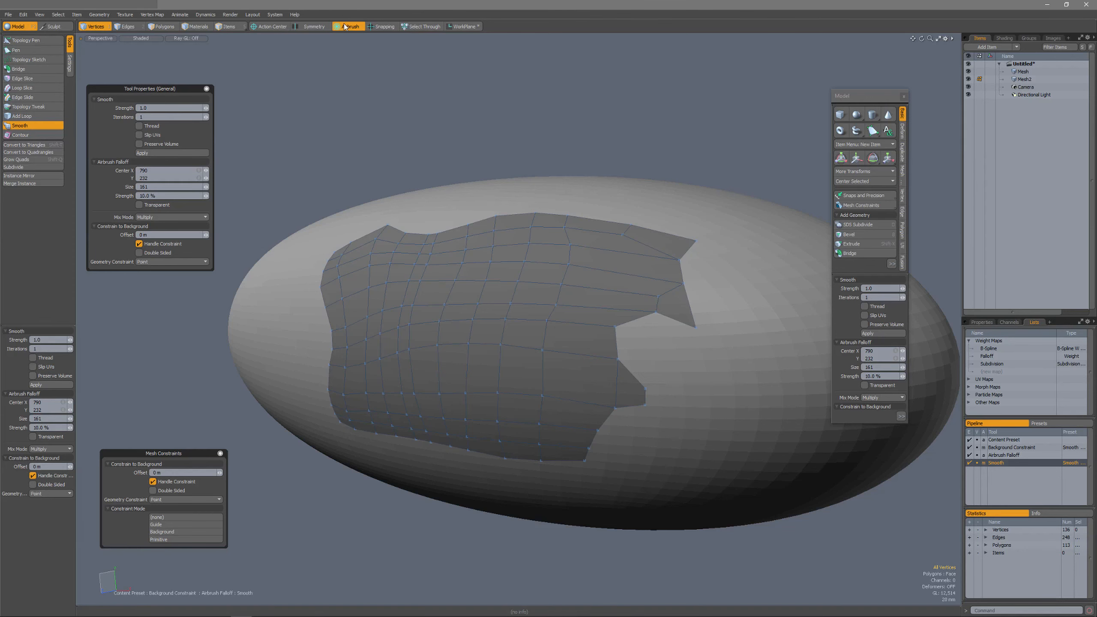
left_click(344, 26)
left_click(350, 35)
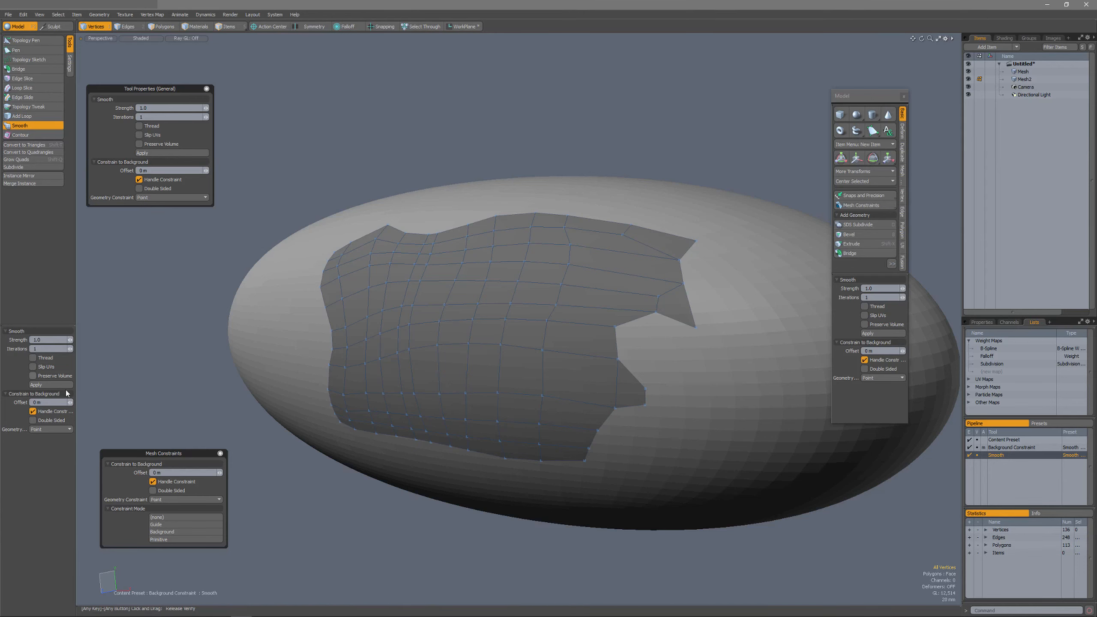
left_click(169, 532)
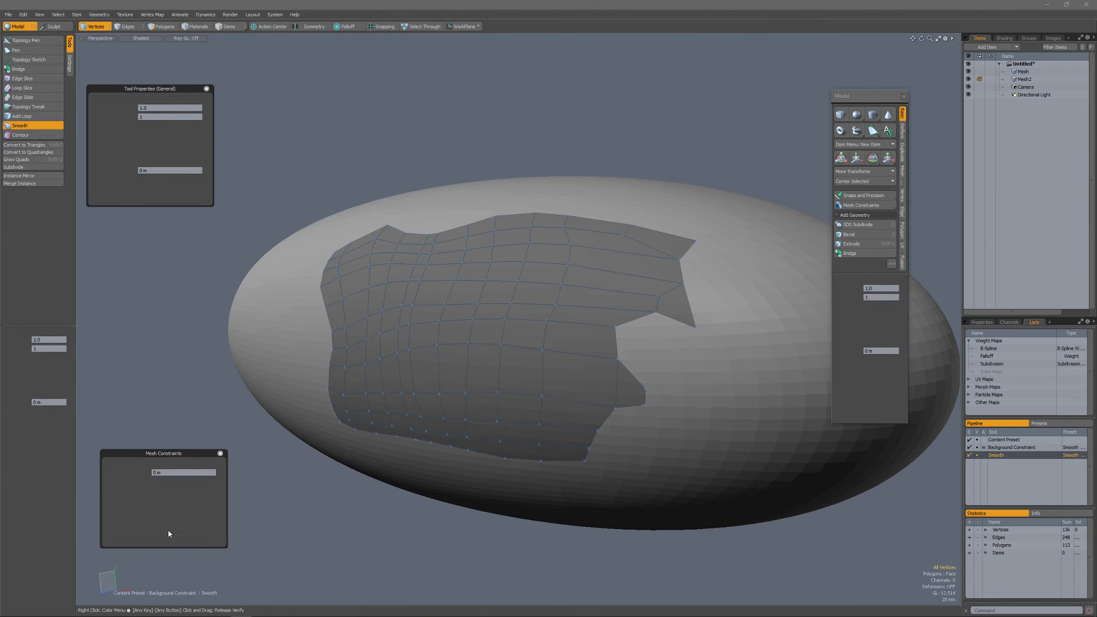
Try smoothing the entire patch including its borders, undo it, and drop the Smooth tool.
left_click_drag(390, 148, 476, 148)
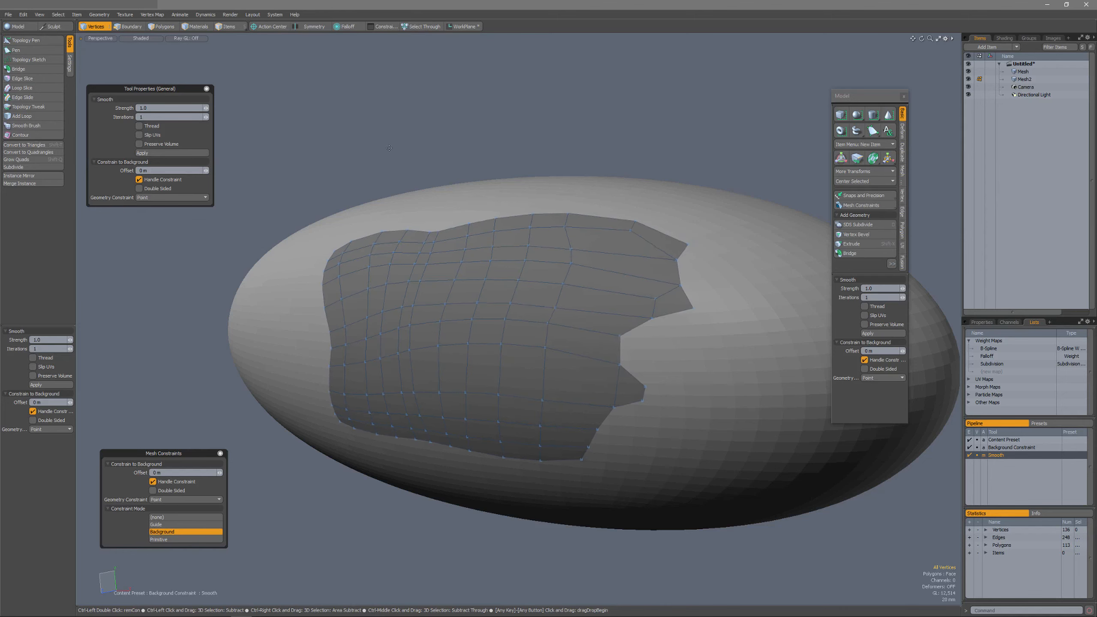
key("ctrl+z")
key("space")
Switch to polygon selection and select a solid block of polygons in the center of the patch.
key("space")
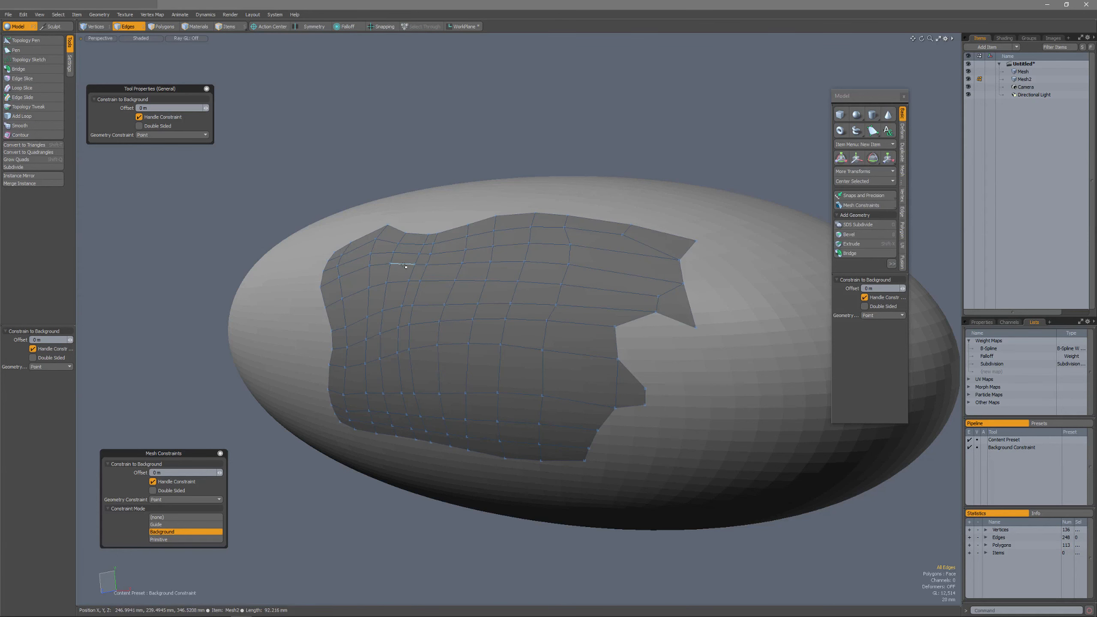
key("space")
mouse_move(404, 261)
left_mouse_down()
mouse_move(399, 281)
mouse_move(501, 372)
mouse_move(443, 267)
left_mouse_up()
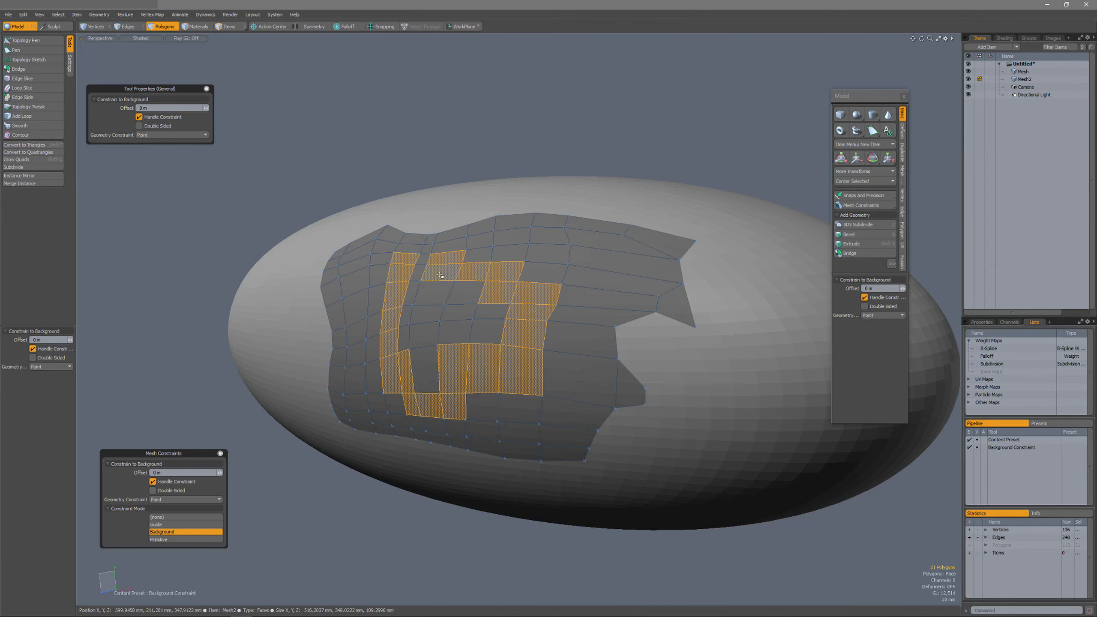
left_click(424, 258, "shift")
left_click(422, 272, "shift")
left_click(453, 332, "shift")
double_click(424, 315, "shift")
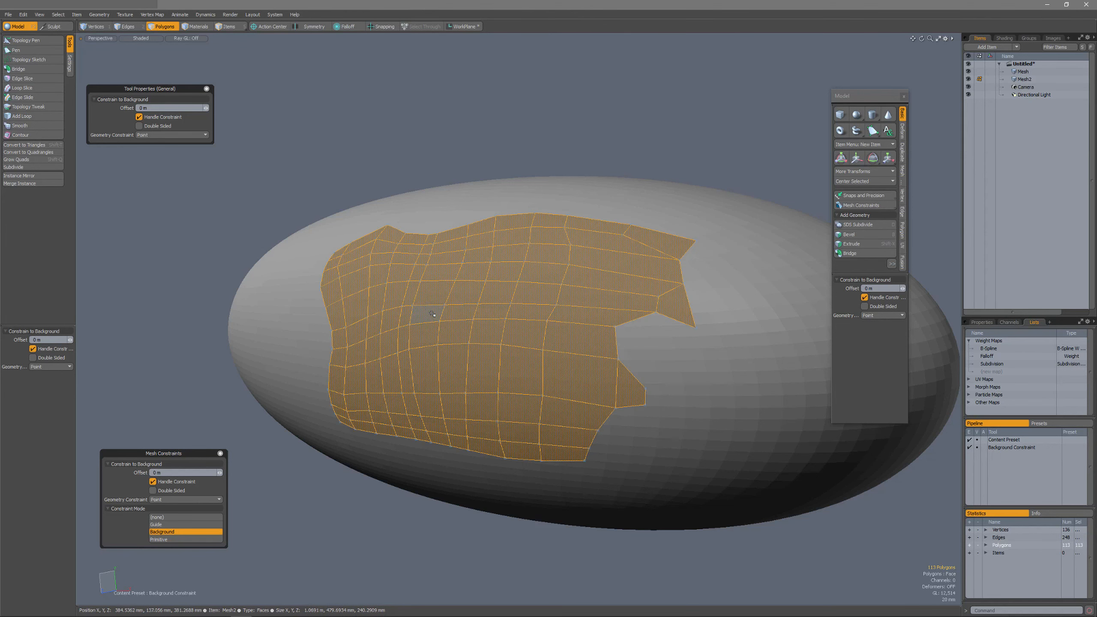
left_click(448, 173)
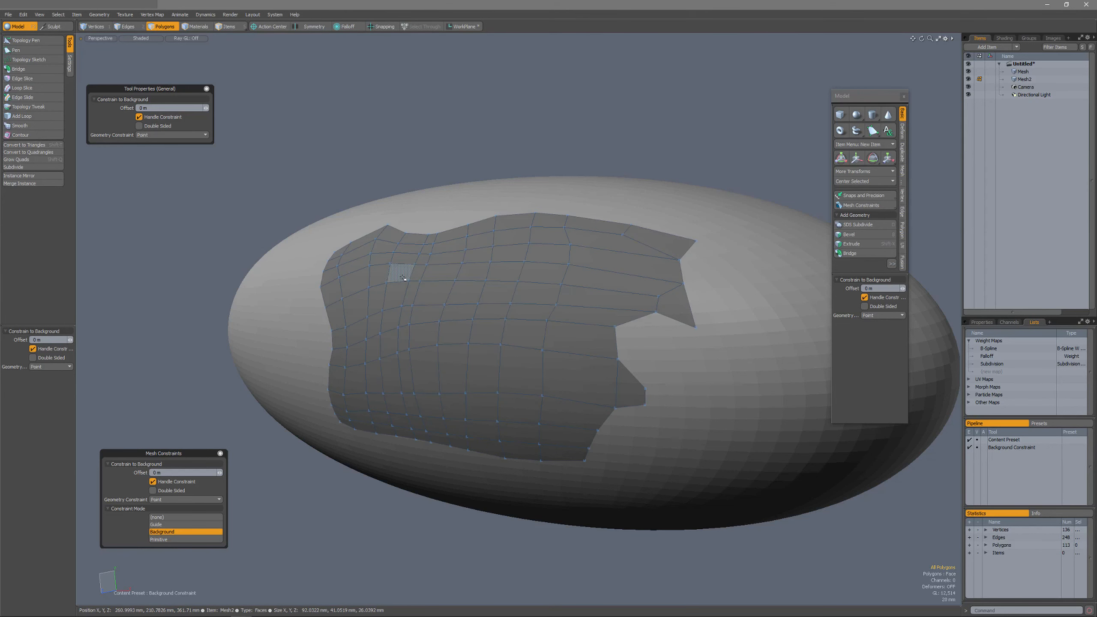
mouse_move(400, 273)
left_mouse_down()
mouse_move(546, 290)
mouse_move(479, 391)
mouse_move(414, 326)
mouse_move(402, 285)
mouse_move(445, 276)
mouse_move(513, 376)
mouse_move(425, 333)
mouse_move(488, 337)
mouse_move(428, 315)
mouse_move(425, 371)
left_mouse_up()
double_click(487, 291)
Try smoothing only the selected polygons with 117 iterations and the Background constraint on, and undo the smoothing.
left_click(21, 125)
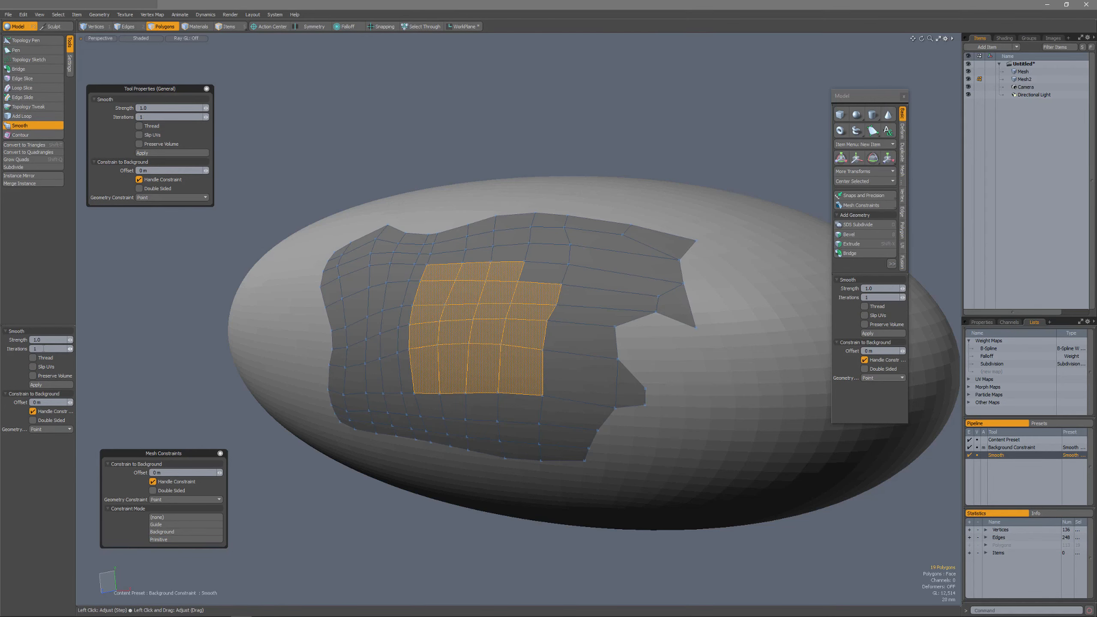
left_click(190, 531)
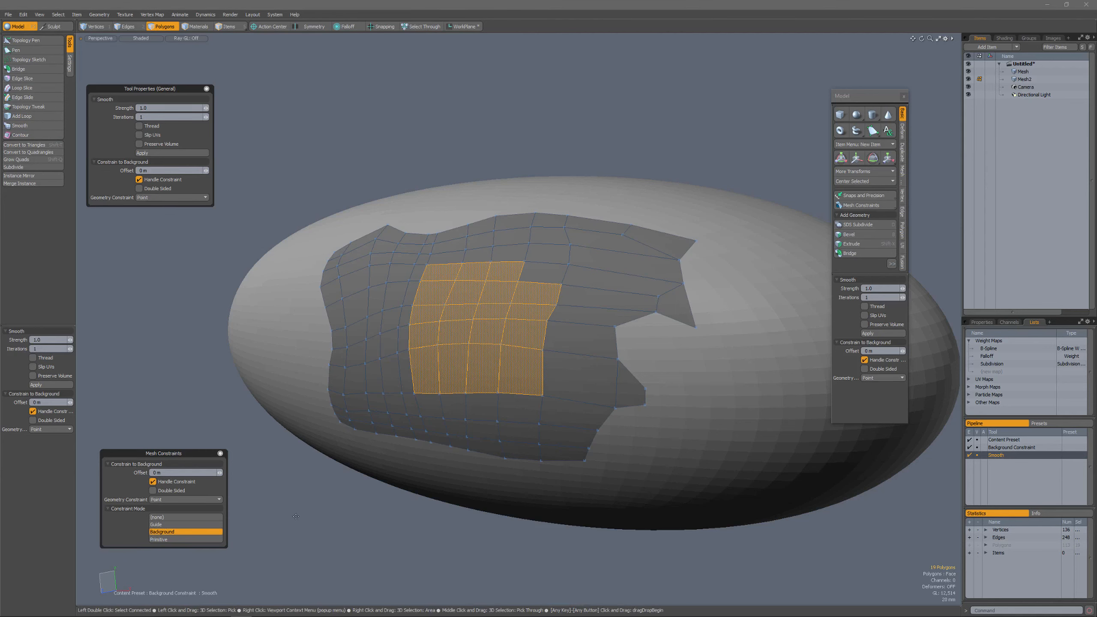
left_click_drag(394, 150, 529, 150)
key("space")
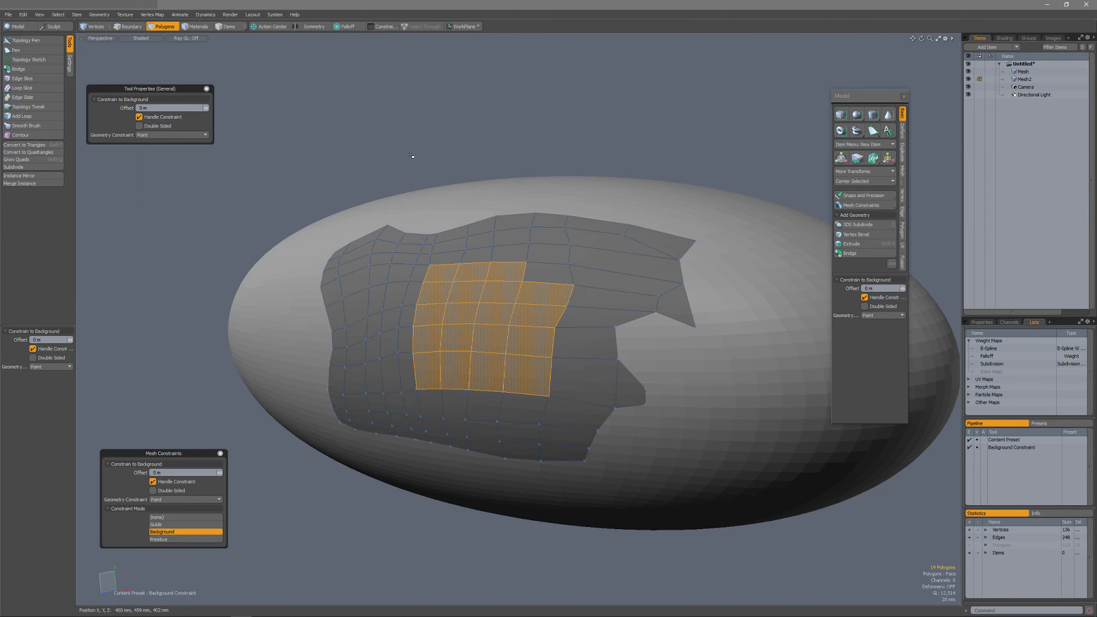
key("ctrl+z")
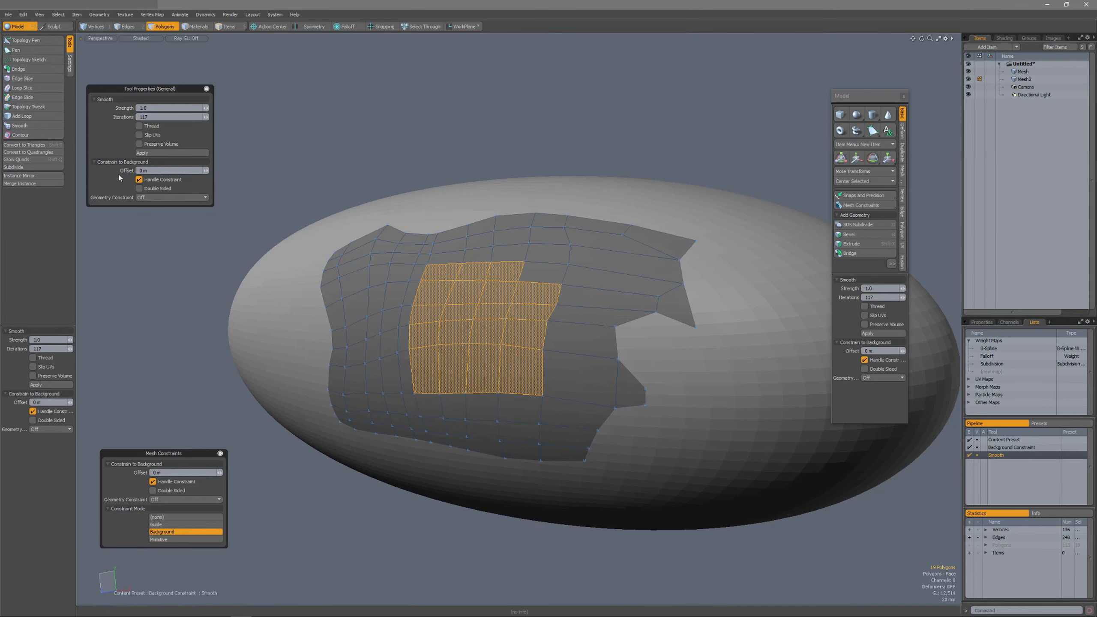
Start the Smooth Brush on the selected polygons with the Background constraint mode and a Point geometry constraint.
left_click(37, 126, "ctrl")
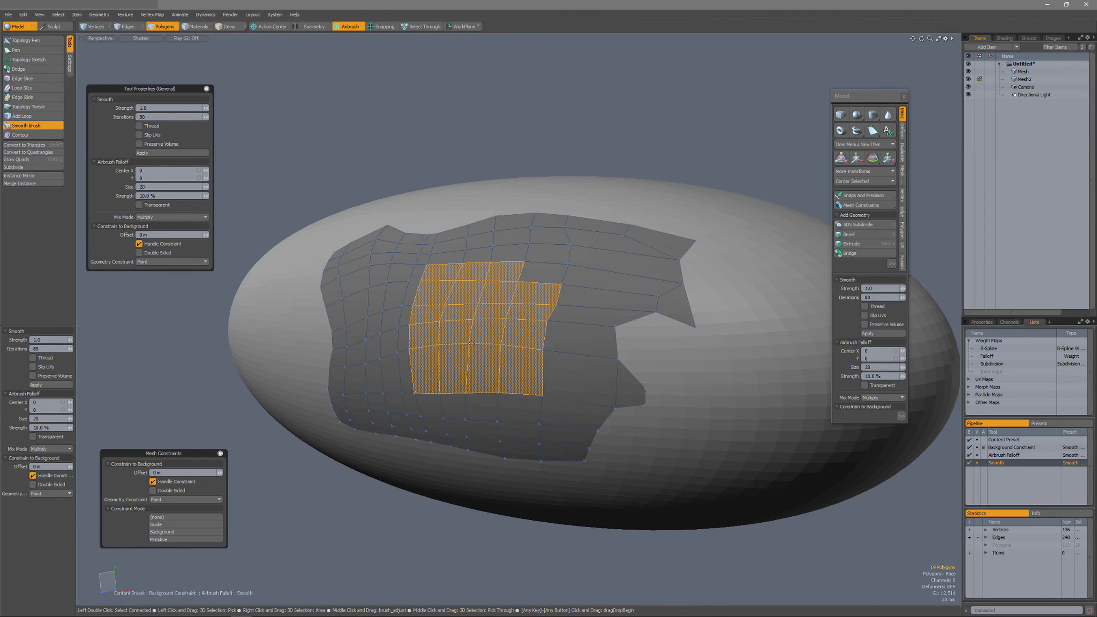
left_click(172, 531)
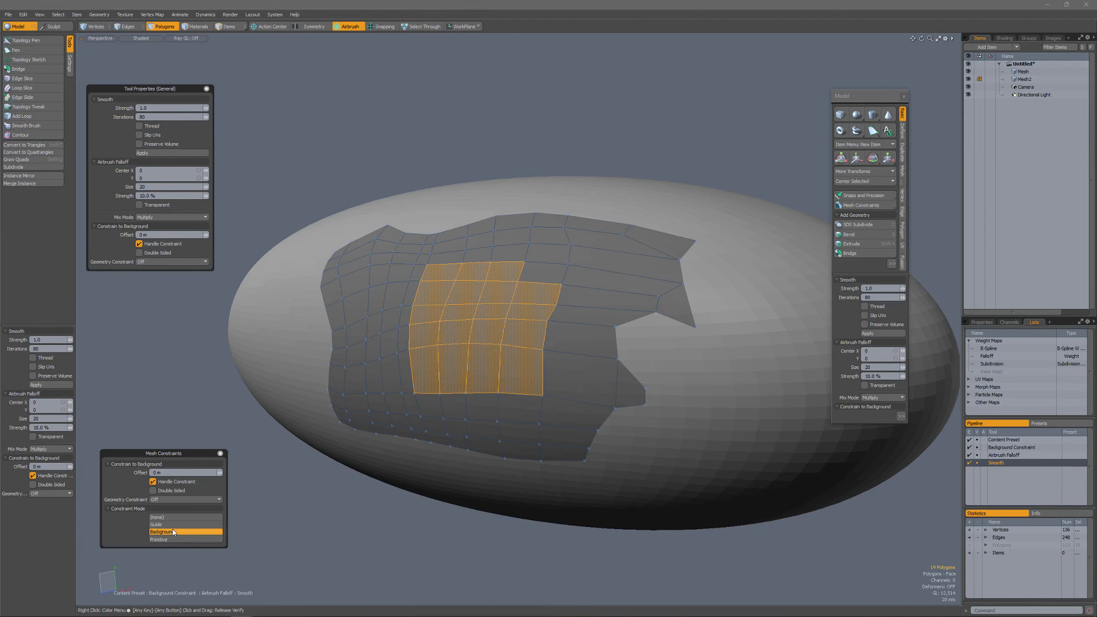
left_click(175, 500)
left_click(179, 506)
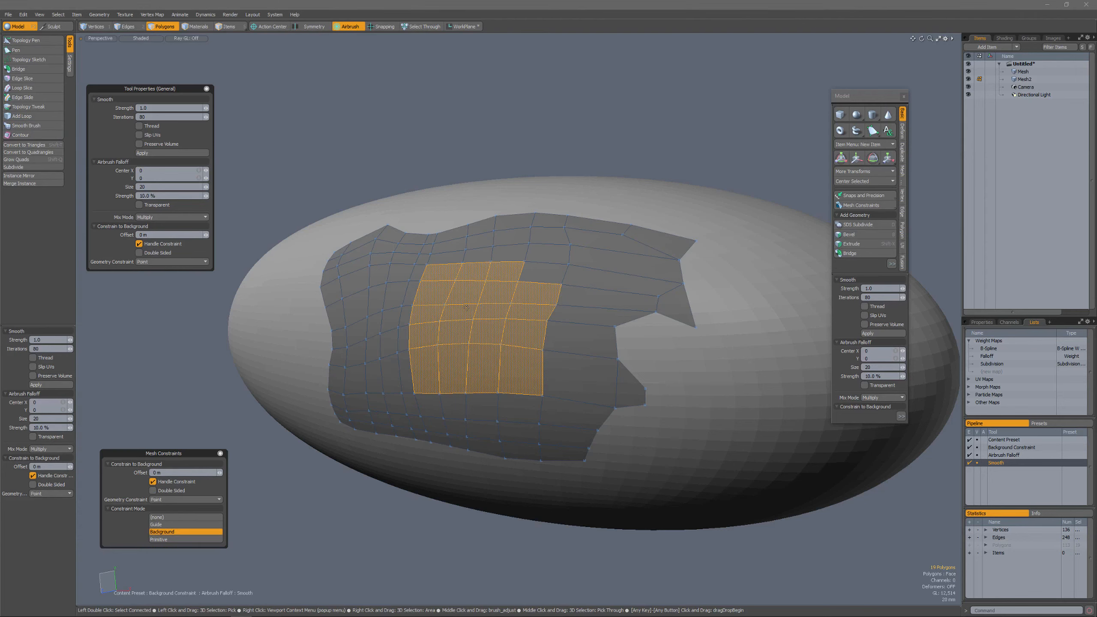
Set the Smooth Brush size to 157 and brush over the selected polygons to smooth them.
right_click_drag(467, 307, 503, 307)
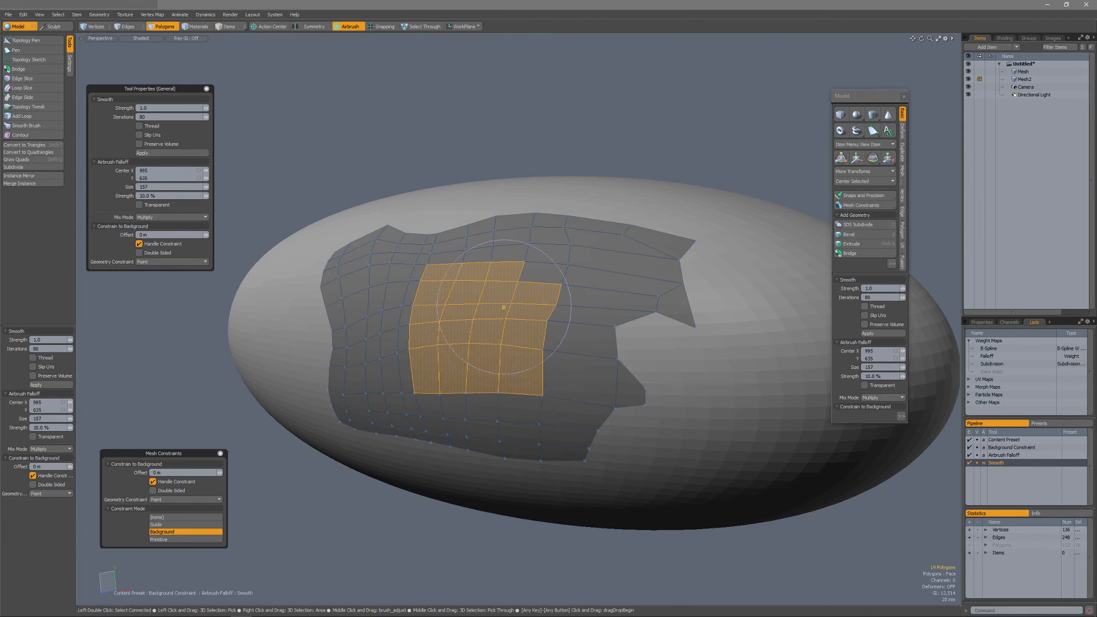
mouse_move(504, 307)
left_mouse_down()
mouse_move(463, 320)
mouse_move(452, 353)
mouse_move(516, 347)
left_mouse_up()
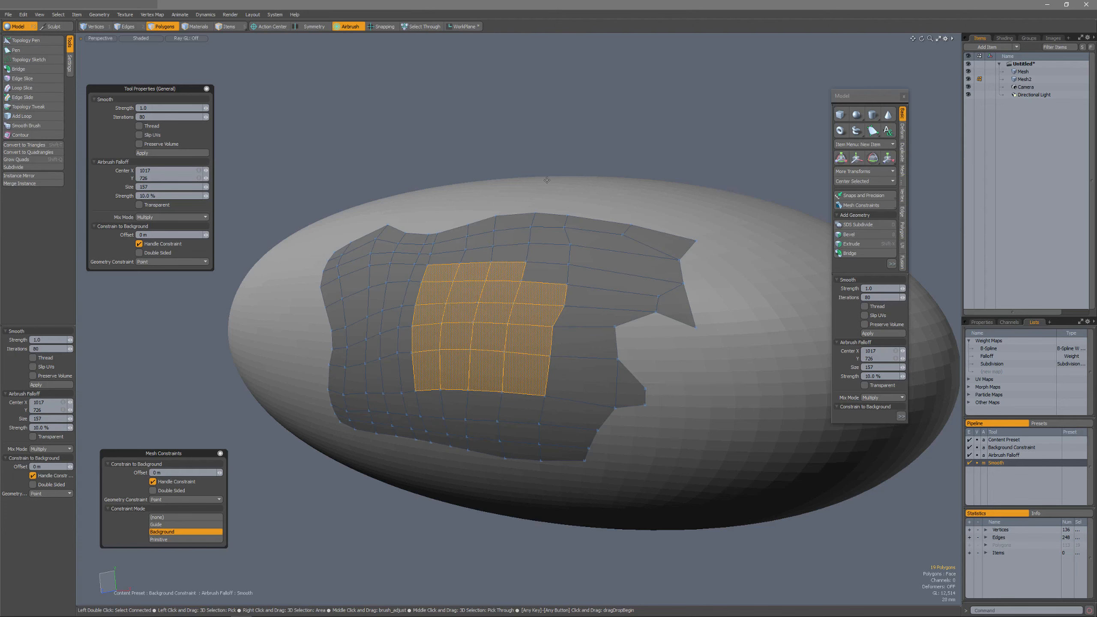
Hide the selection highlighting with Show Selections in the 3D viewport visibility properties to inspect the patch, and restore it.
key("o")
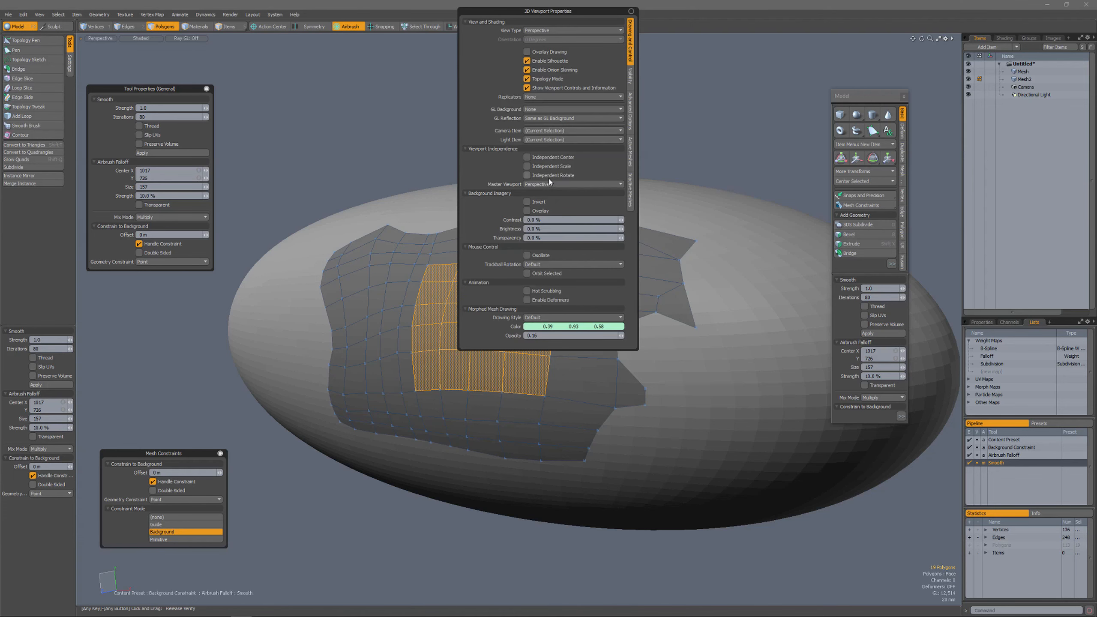
left_click(632, 162)
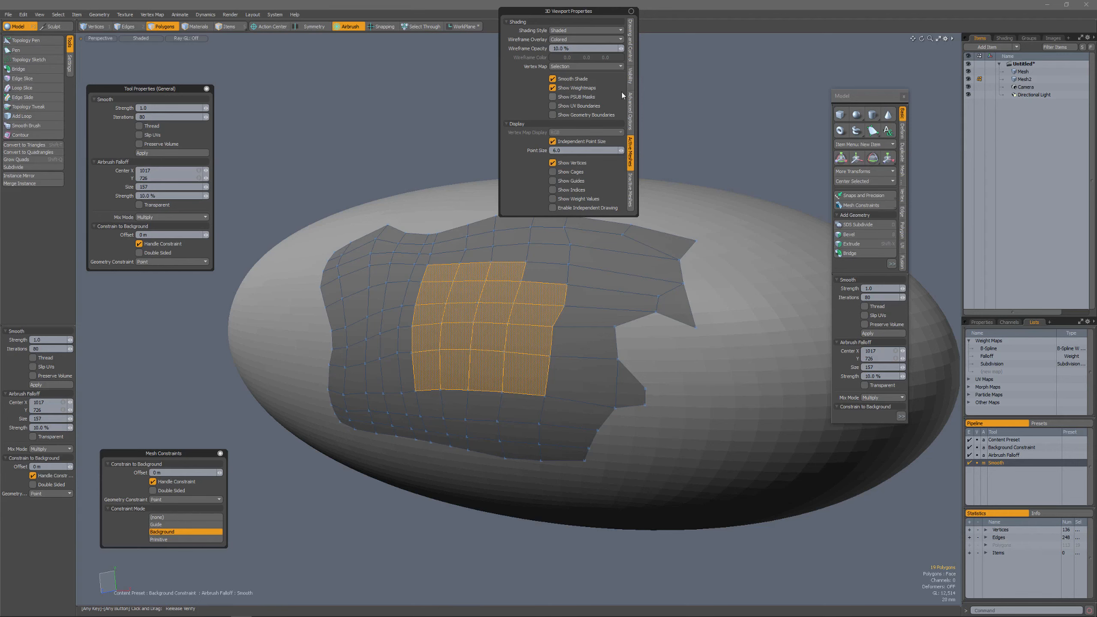
left_click(630, 79)
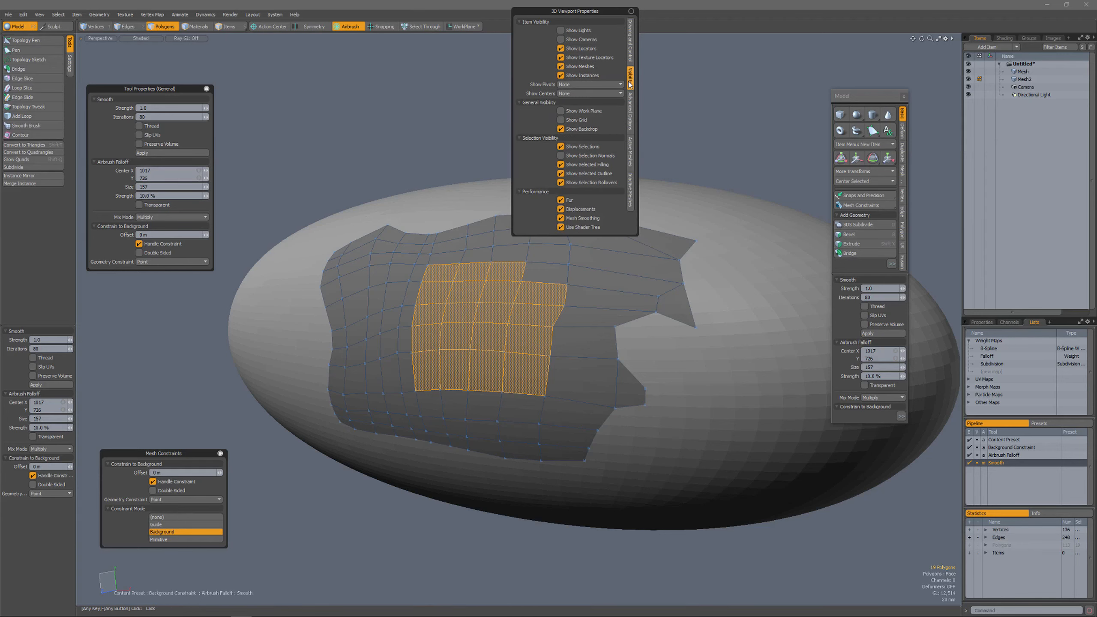
left_click(582, 147)
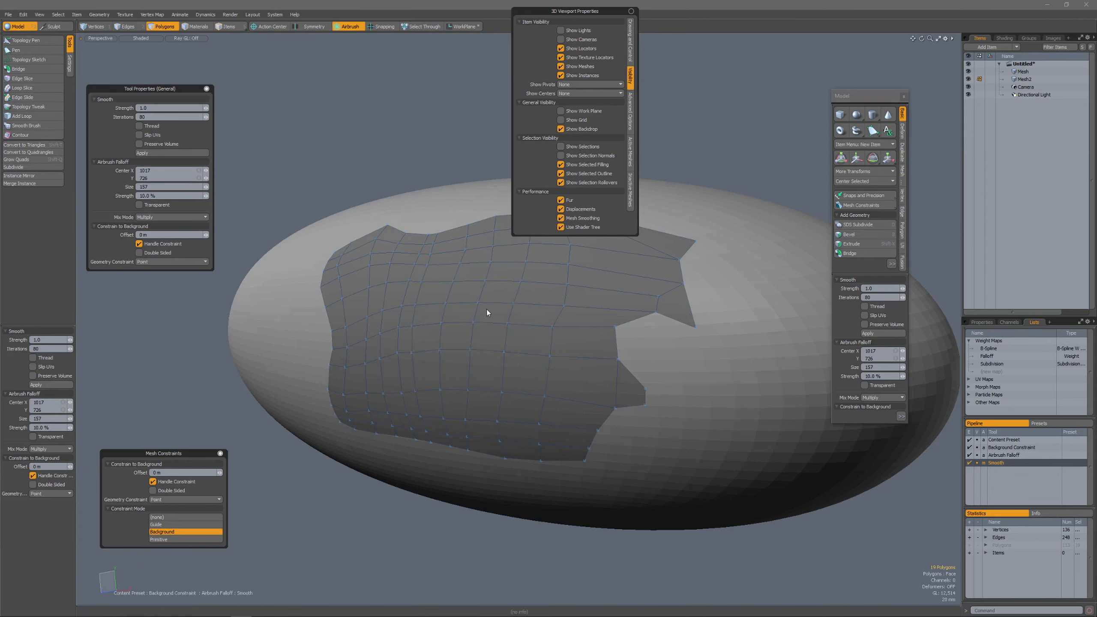
left_click(582, 147)
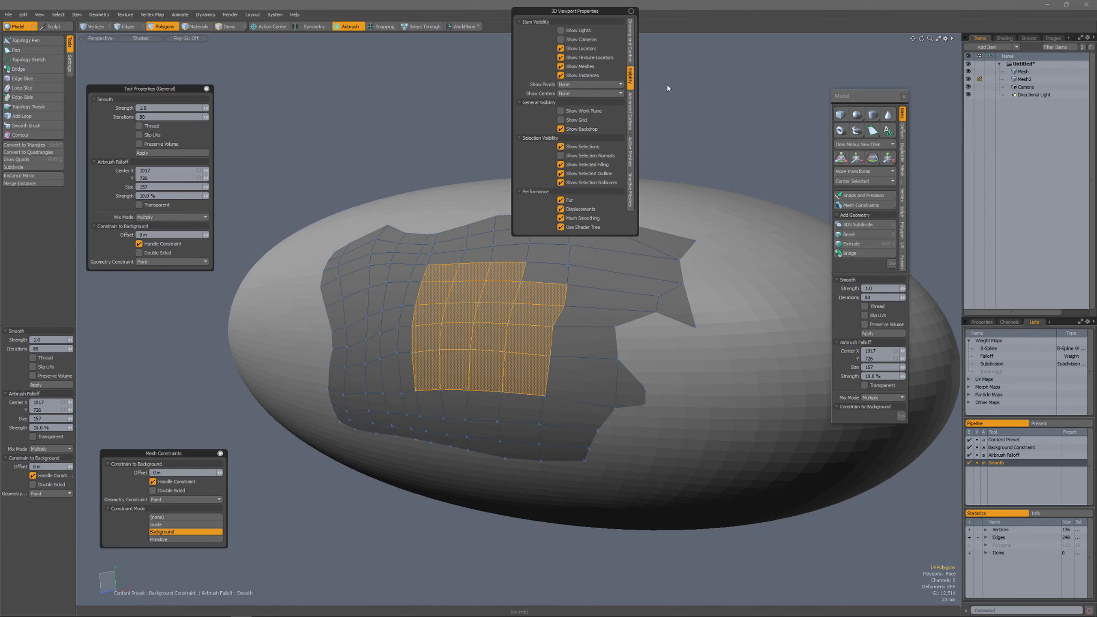
left_click(651, 68)
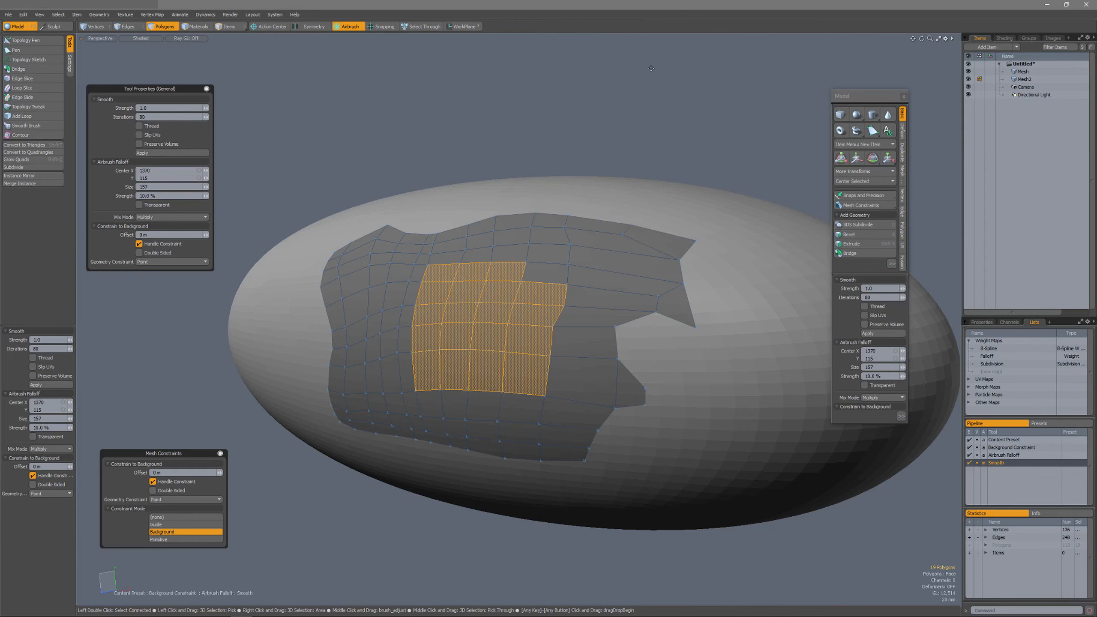
Drop the Smooth Brush, clear the polygon selection, and select the patch's upper-right corner vertex in vertex mode.
key("space")
left_click(693, 135)
mouse_move(673, 344)
left_mouse_down("alt")
mouse_move(592, 345)
mouse_move(666, 350)
left_mouse_up("alt")
key("1")
left_click(694, 246)
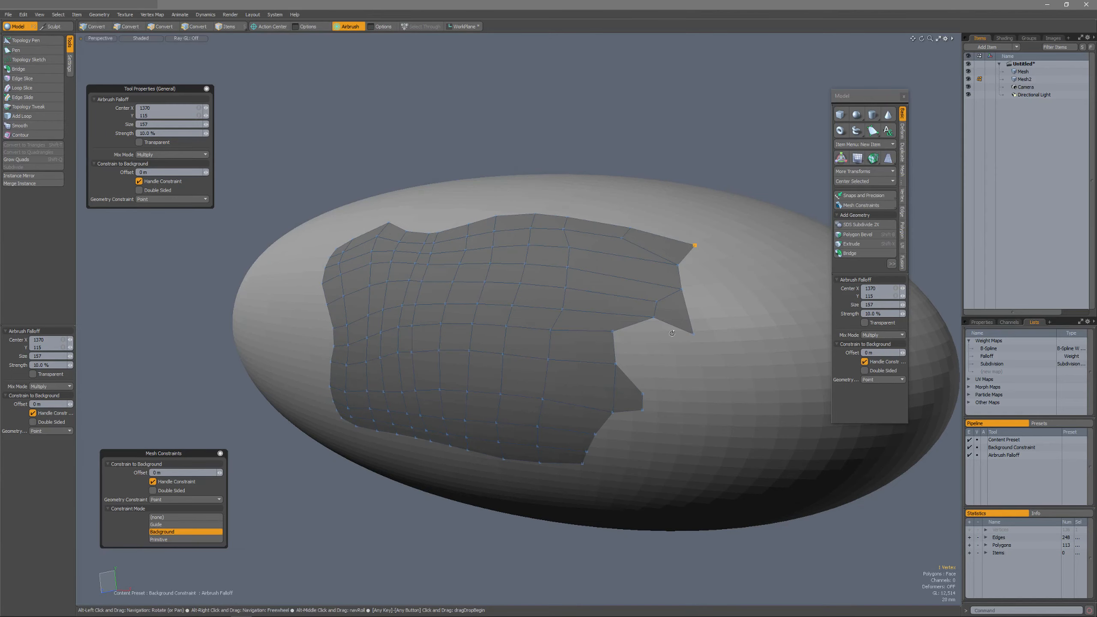
Try to move the corner vertex upward with the airbrush falloff active, switching the Background constraint off for a second attempt.
left_click_drag(674, 260, 507, 214, "alt")
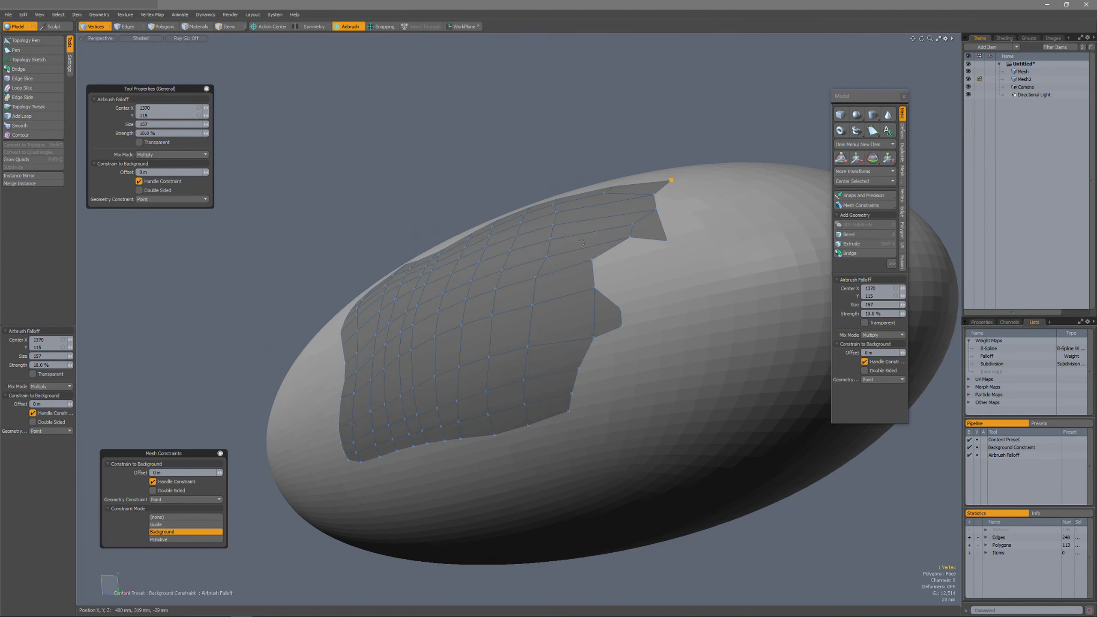
key("w")
left_click_drag(637, 138, 625, 123)
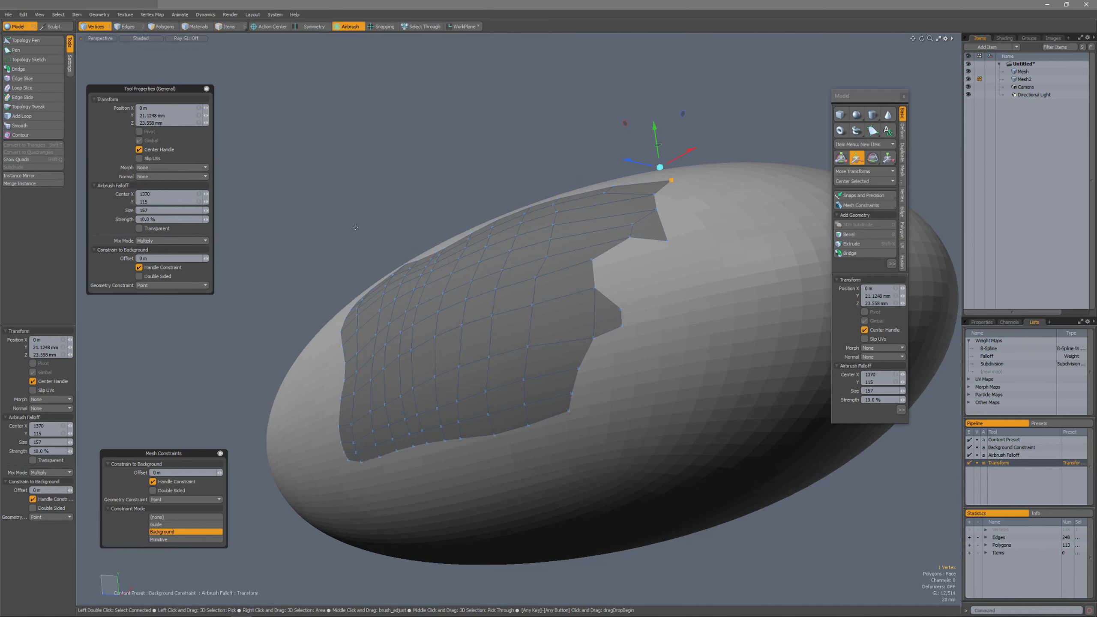
left_click(205, 534)
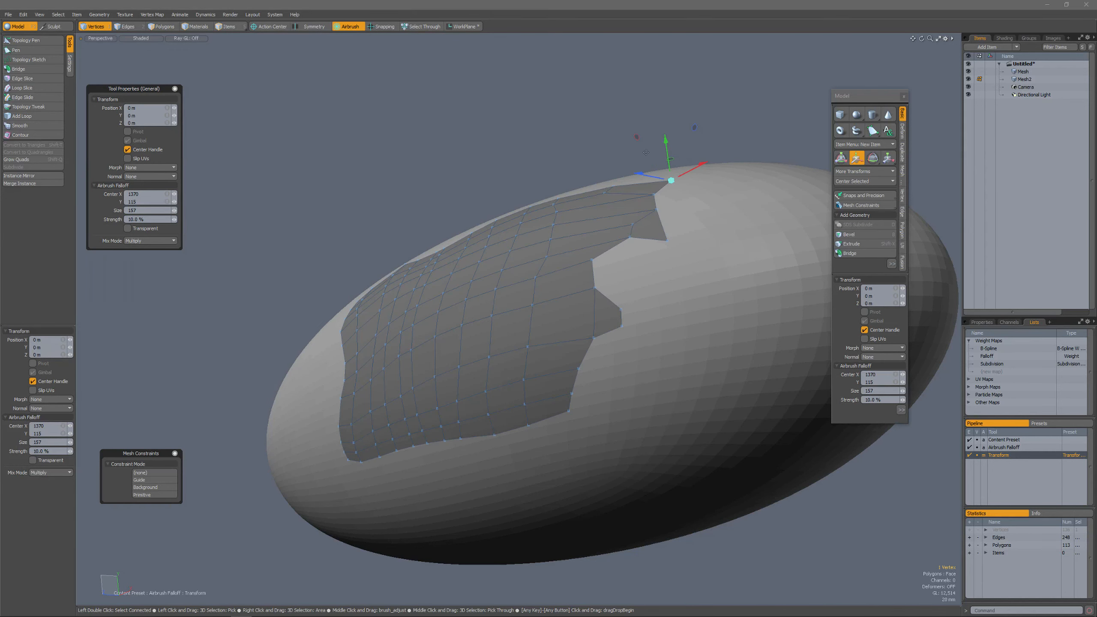
left_click_drag(637, 138, 627, 120)
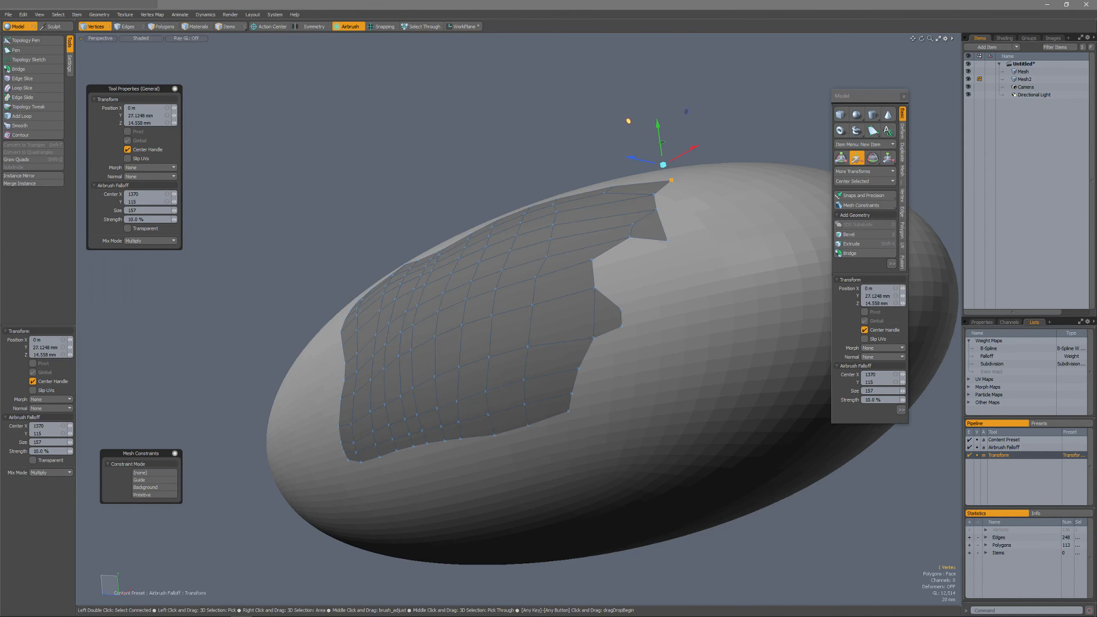
Remove the airbrush falloff, move the corner vertex up off the background surface, and drop the Move tool.
left_click(349, 26)
left_click(348, 36)
left_click_drag(637, 139, 614, 106)
left_click_drag(436, 263, 518, 298, "alt")
key("space")
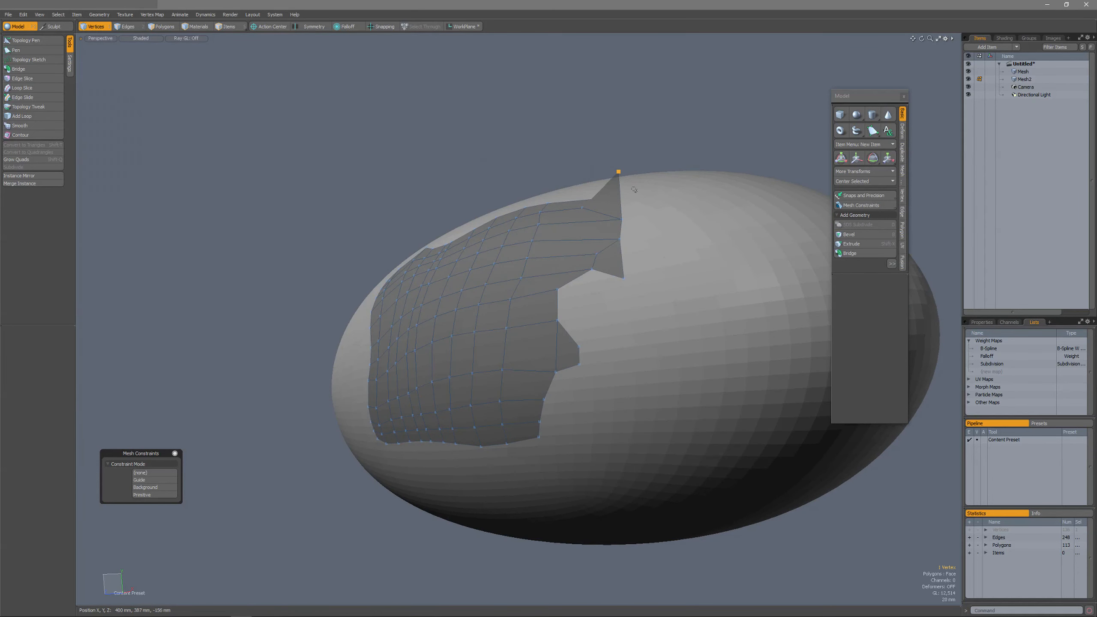
Deselect the vertex and pull it back onto the background surface using the Topology Pen with the Background constraint mode.
left_click(538, 165)
left_click(40, 44)
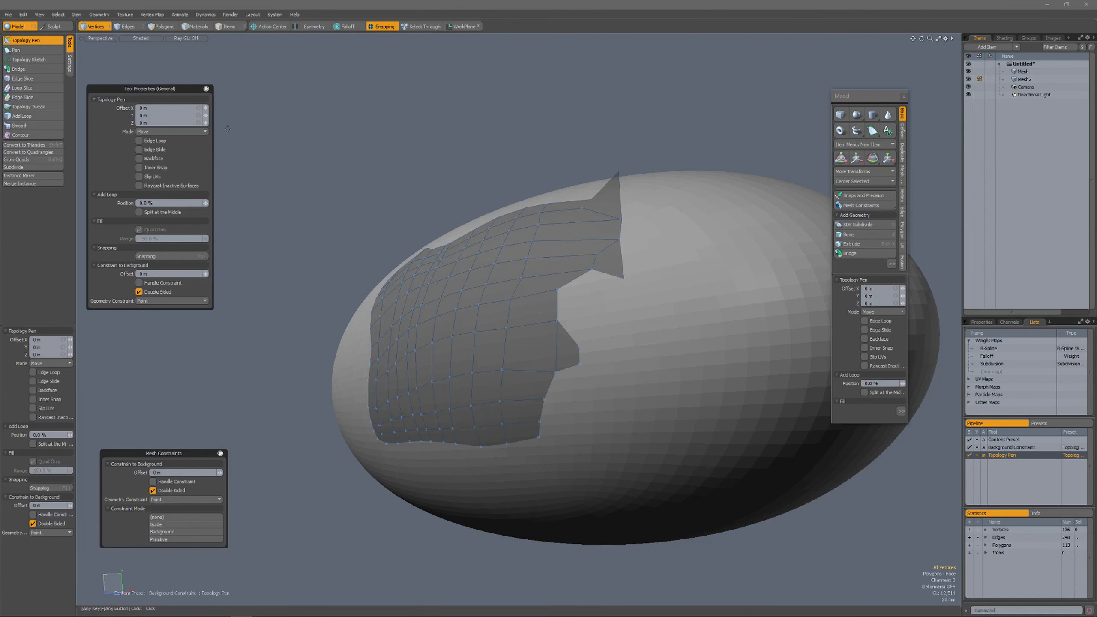
left_click(167, 532)
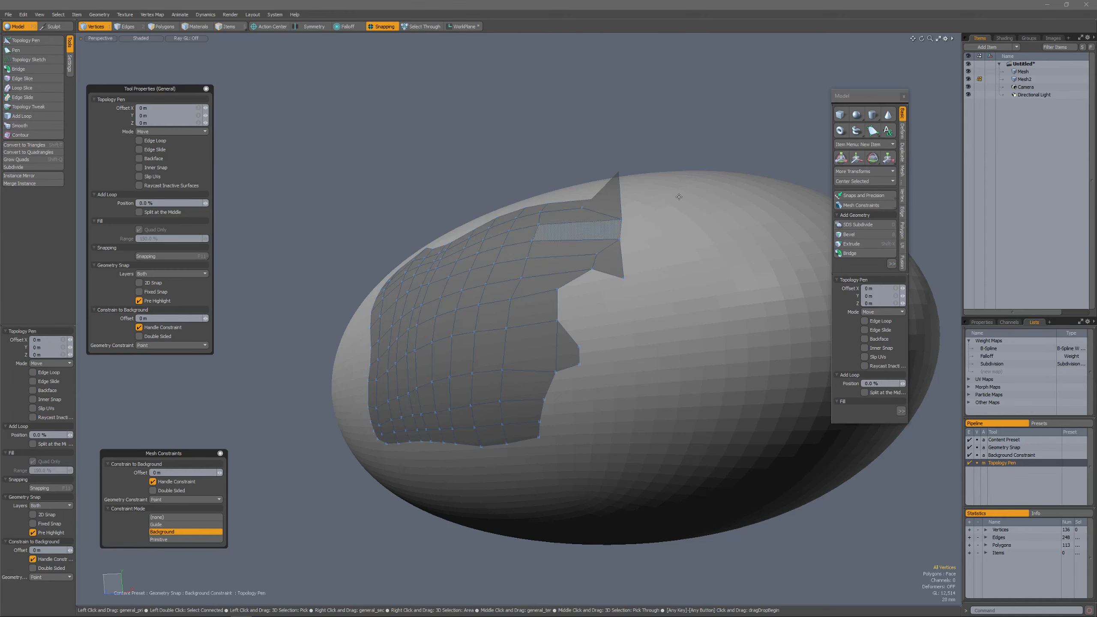
left_click_drag(619, 172, 627, 318)
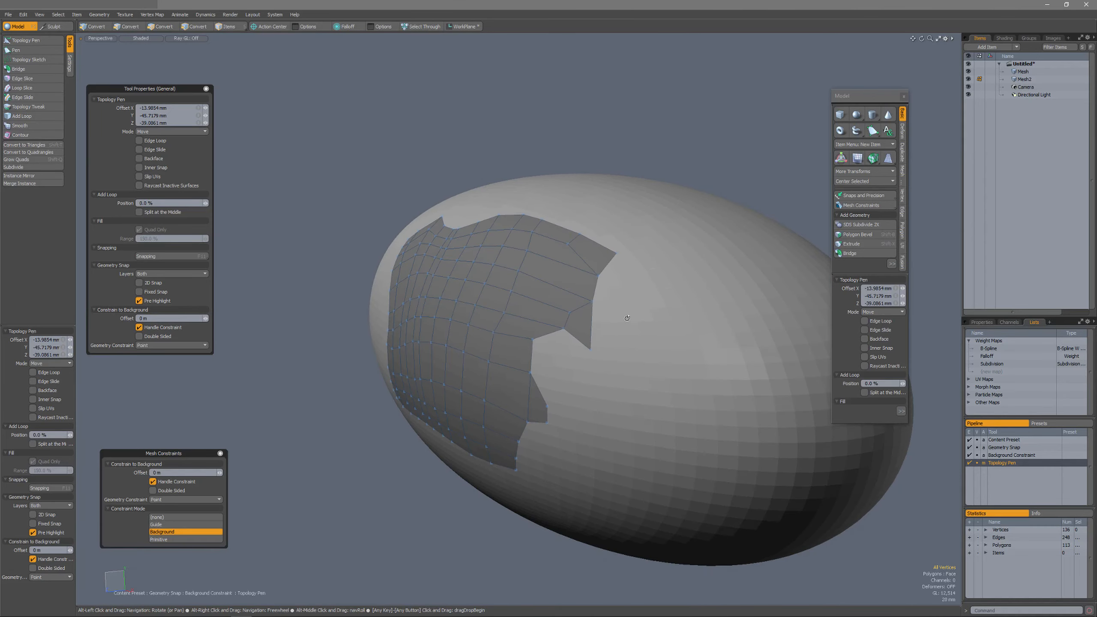
left_click_drag(620, 252, 715, 301)
key("space")
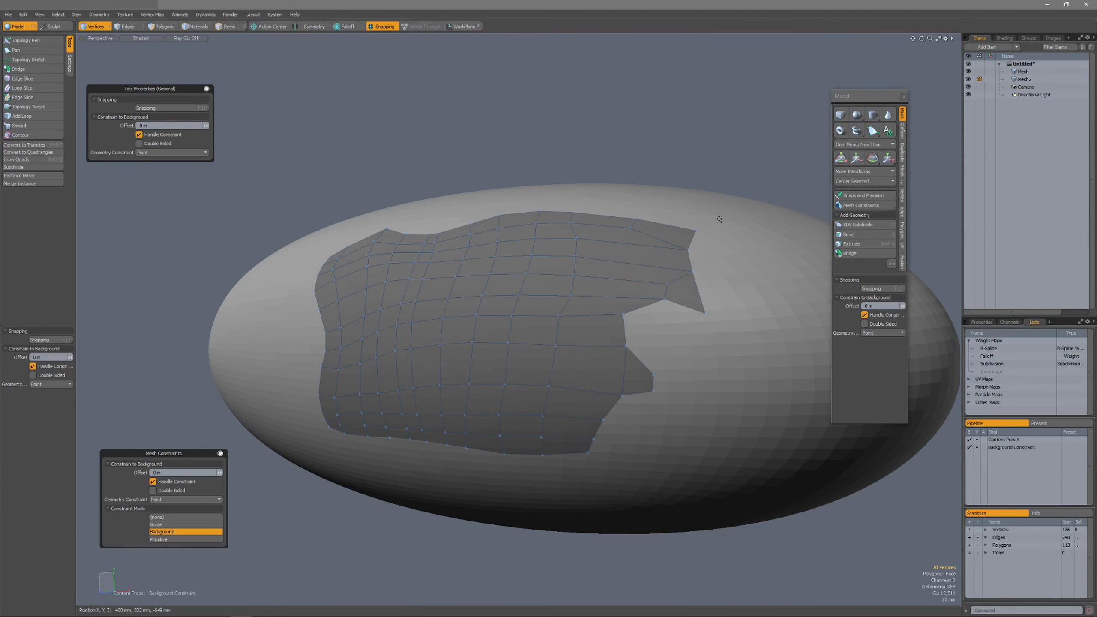
Lasso the vertices in the patch's upper-right area, smooth them with 1 iteration and the Background constraint, and clear the selection.
mouse_move(720, 219)
right_mouse_down()
mouse_move(579, 194)
mouse_move(528, 284)
mouse_move(598, 357)
mouse_move(740, 364)
right_mouse_up()
left_click(43, 125)
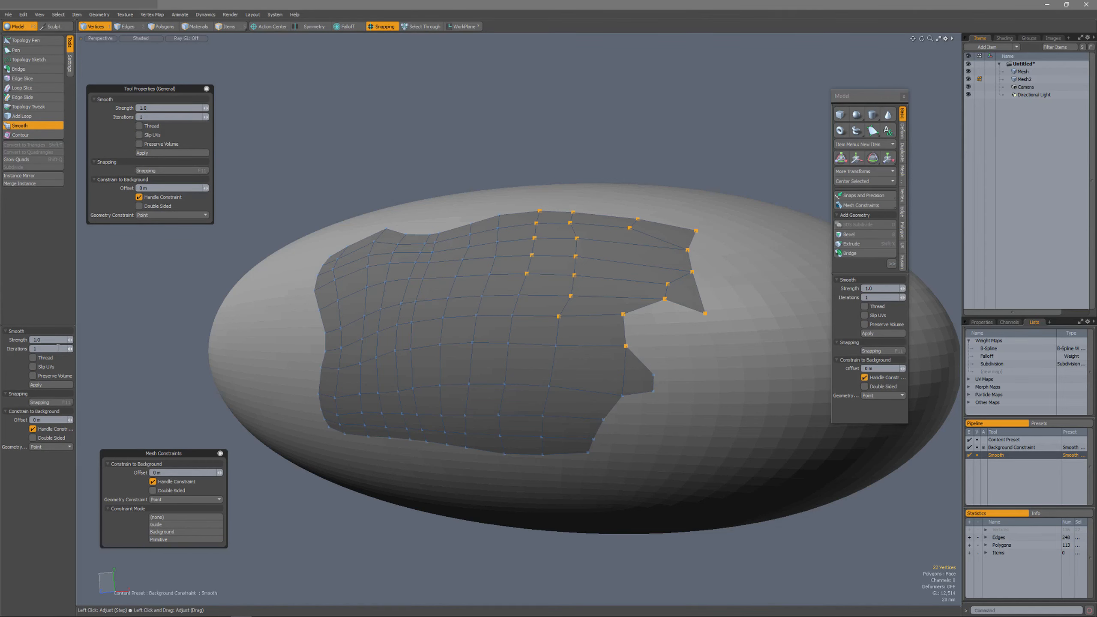
left_click(179, 533)
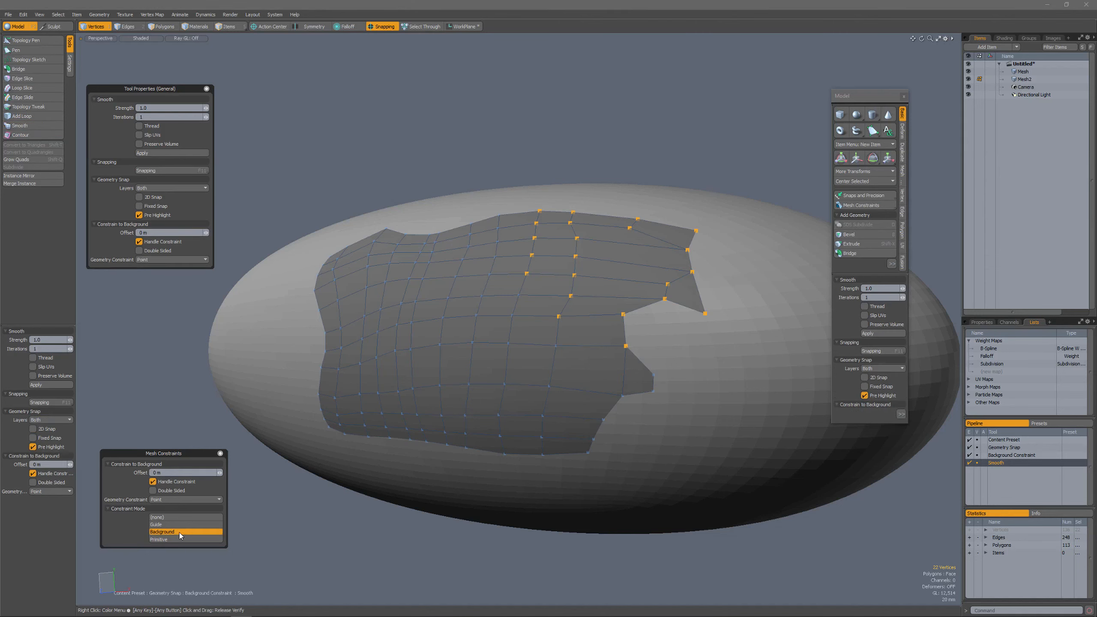
left_click(487, 136)
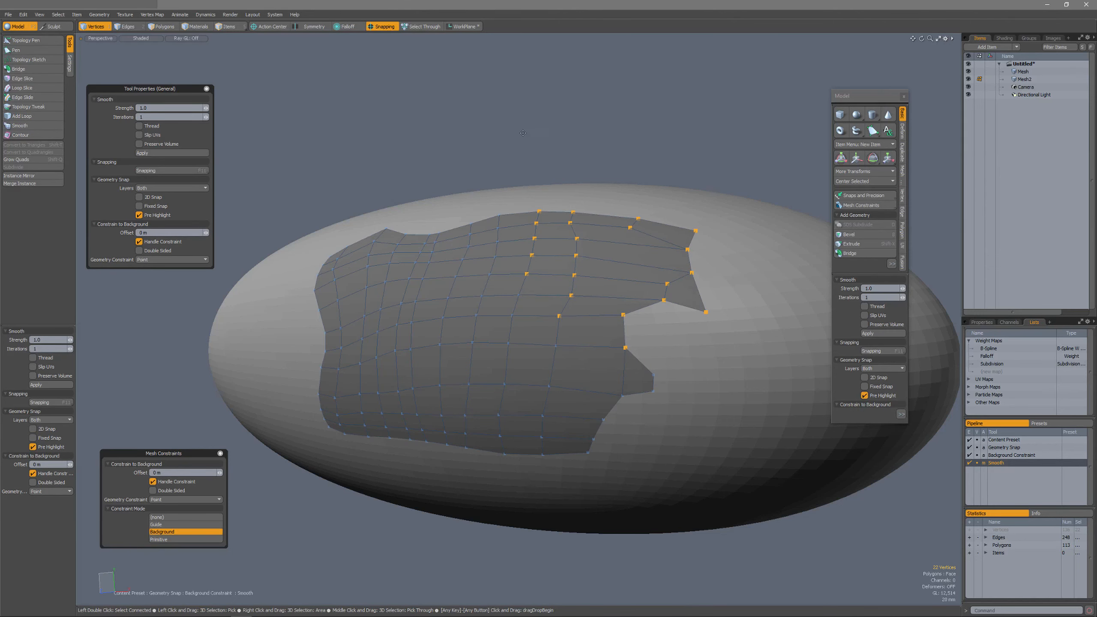
left_click_drag(700, 283, 639, 290, "alt")
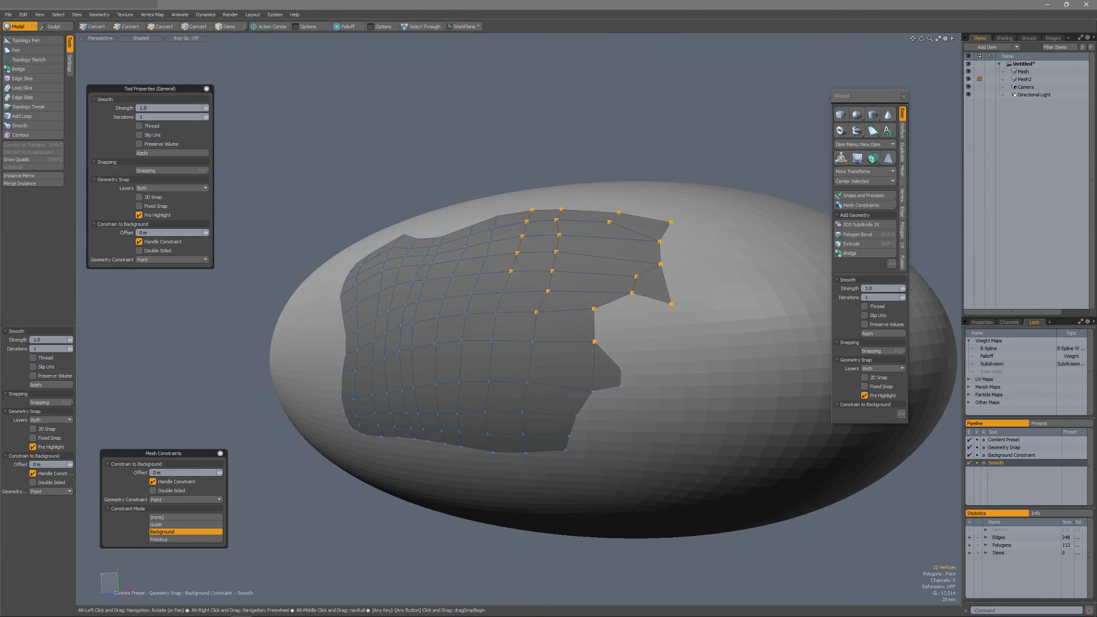
key("space")
left_click(545, 368)
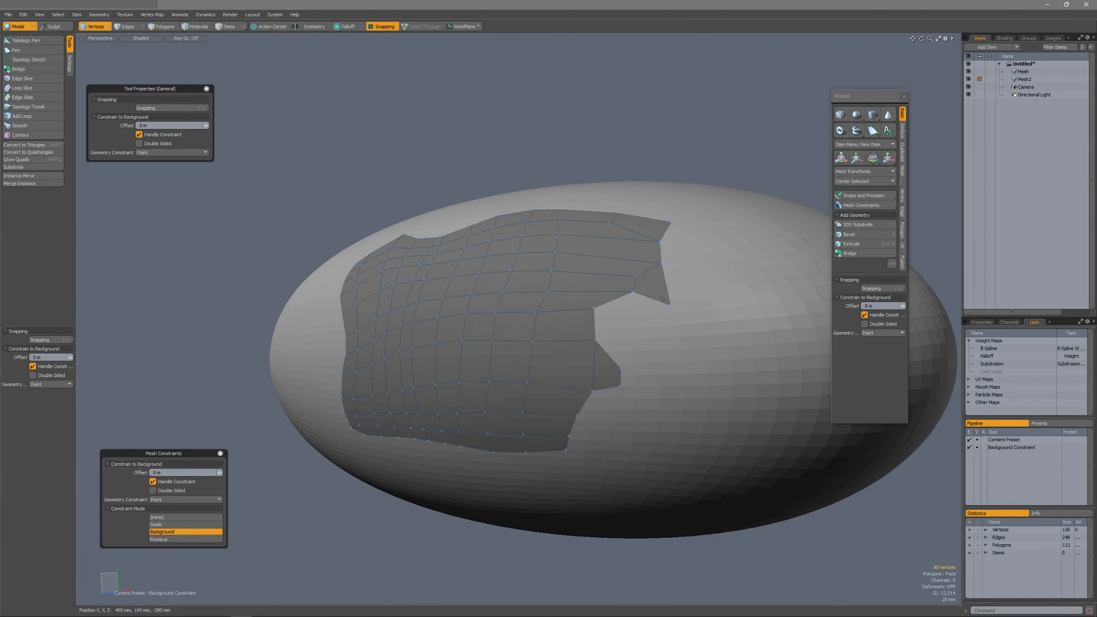
Select the vertices at the patch's upper-right end, disable snapping, and move them about 60 mm in Y and 34 mm in Z.
right_click_drag(707, 315, 705, 317)
left_click(383, 28)
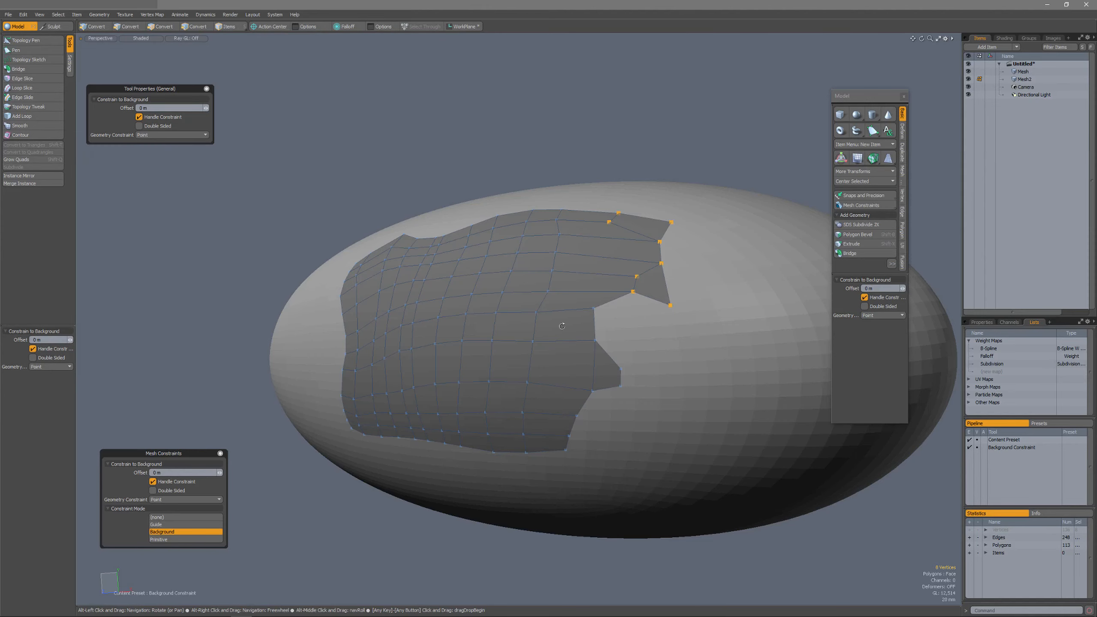
left_click_drag(605, 259, 503, 248, "alt")
key("w")
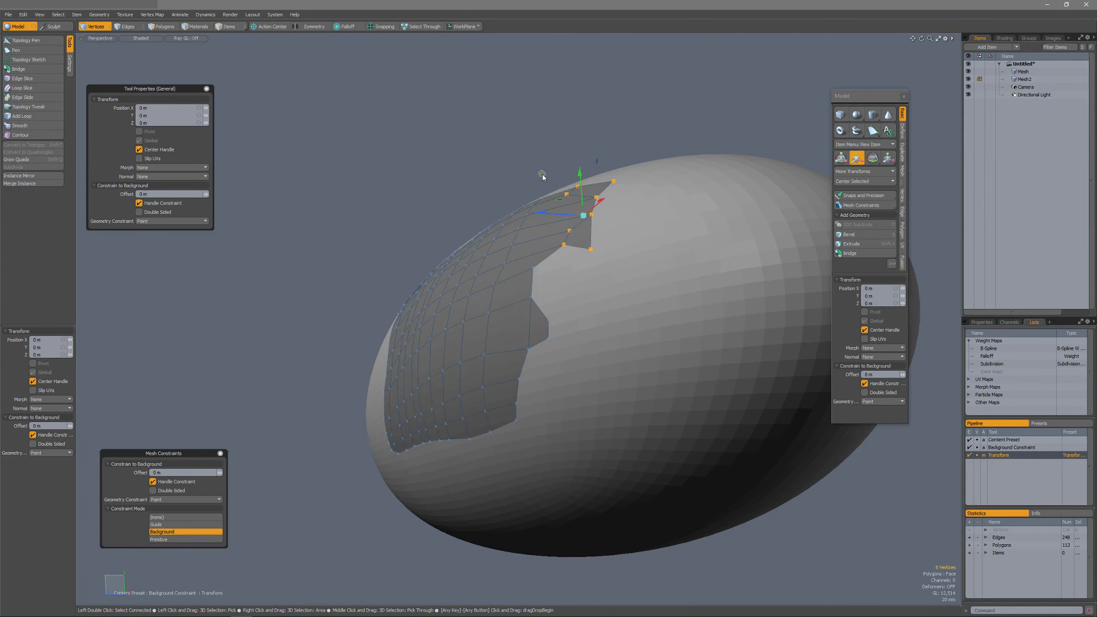
left_click_drag(542, 174, 521, 139)
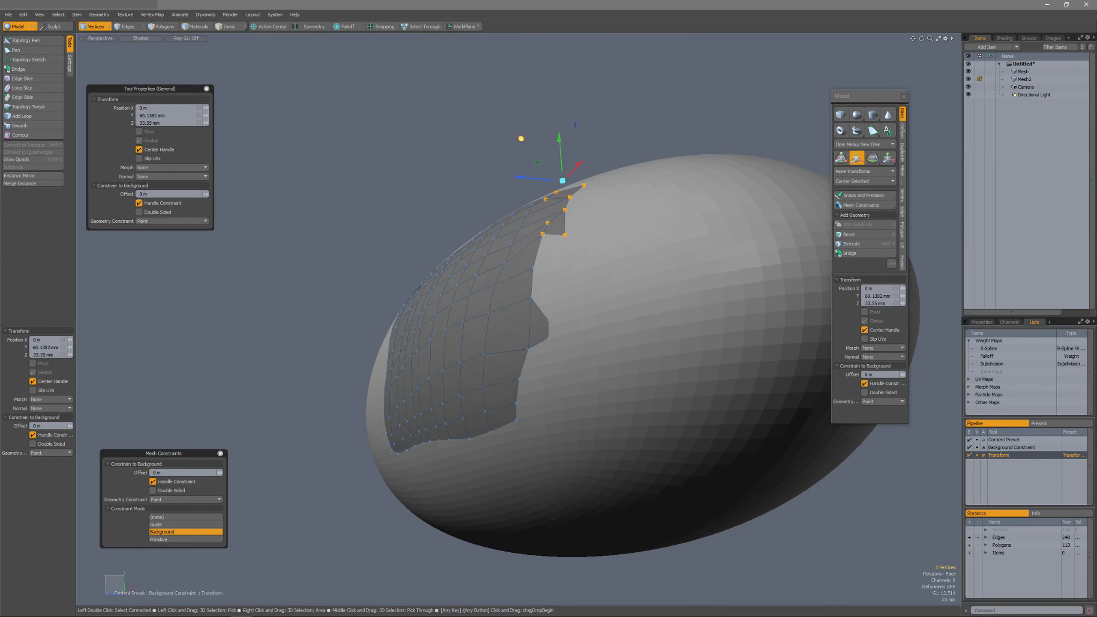
Turn off the Background constraint, move the selected end vertices up off the surface, and drop the Move tool.
left_click(197, 530)
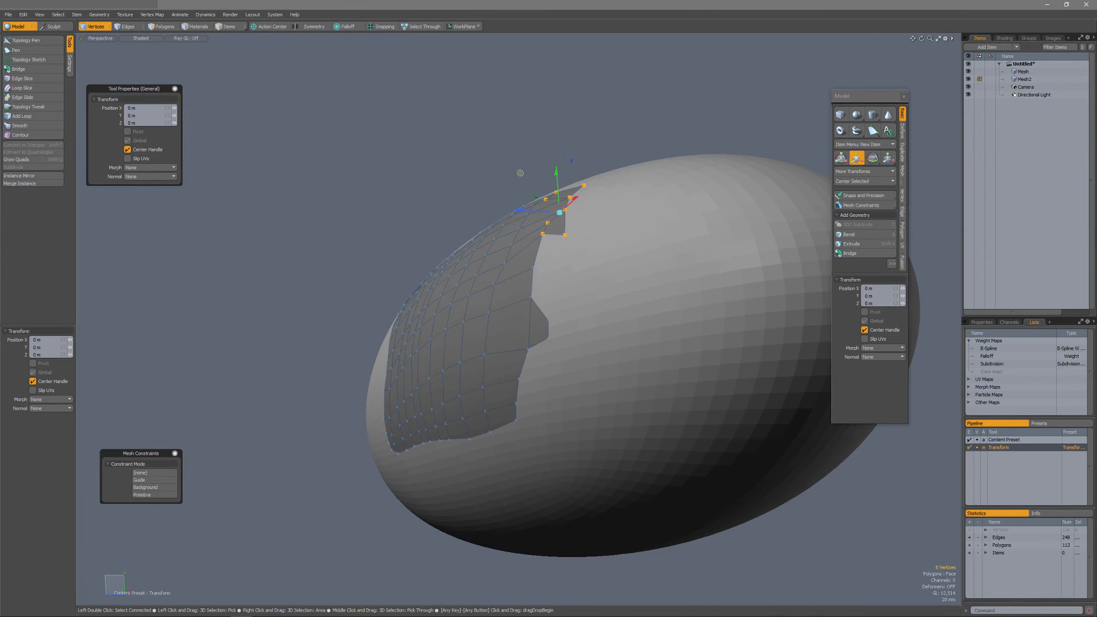
left_click_drag(527, 171, 504, 141)
key("space")
mouse_move(481, 316)
left_mouse_down("alt")
mouse_move(573, 309)
mouse_move(551, 308)
left_mouse_up("alt")
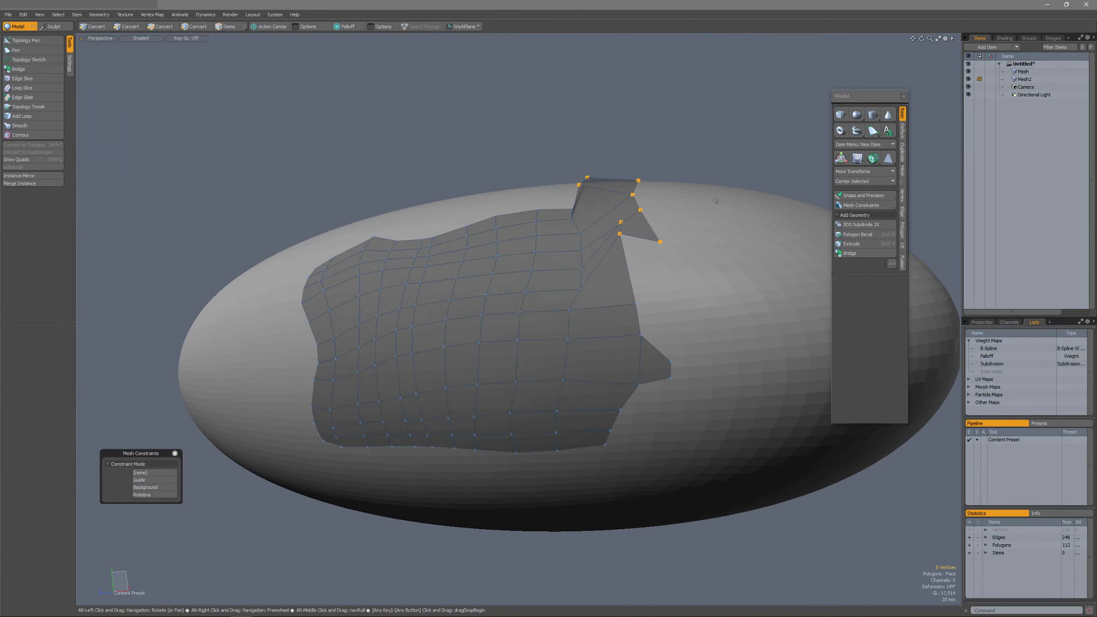
Add the neighbouring vertices to the selection, smooth them with 51 iterations and the Background constraint, and deselect everything.
mouse_move(706, 166)
right_mouse_down()
mouse_move(659, 146)
mouse_move(541, 287)
mouse_move(663, 308)
right_mouse_up()
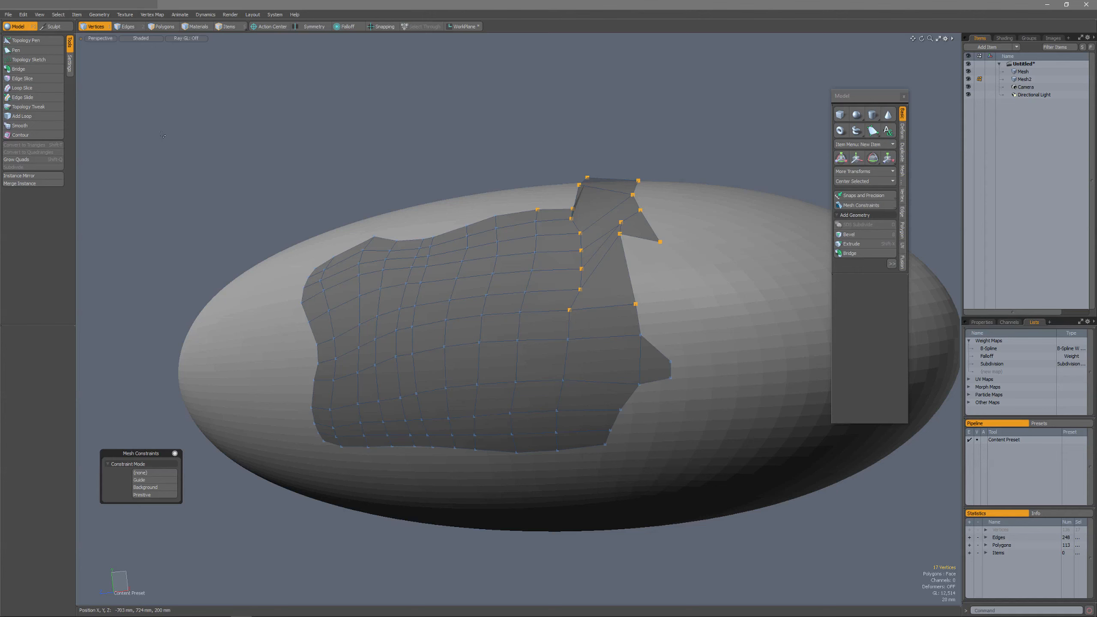
left_click(39, 126)
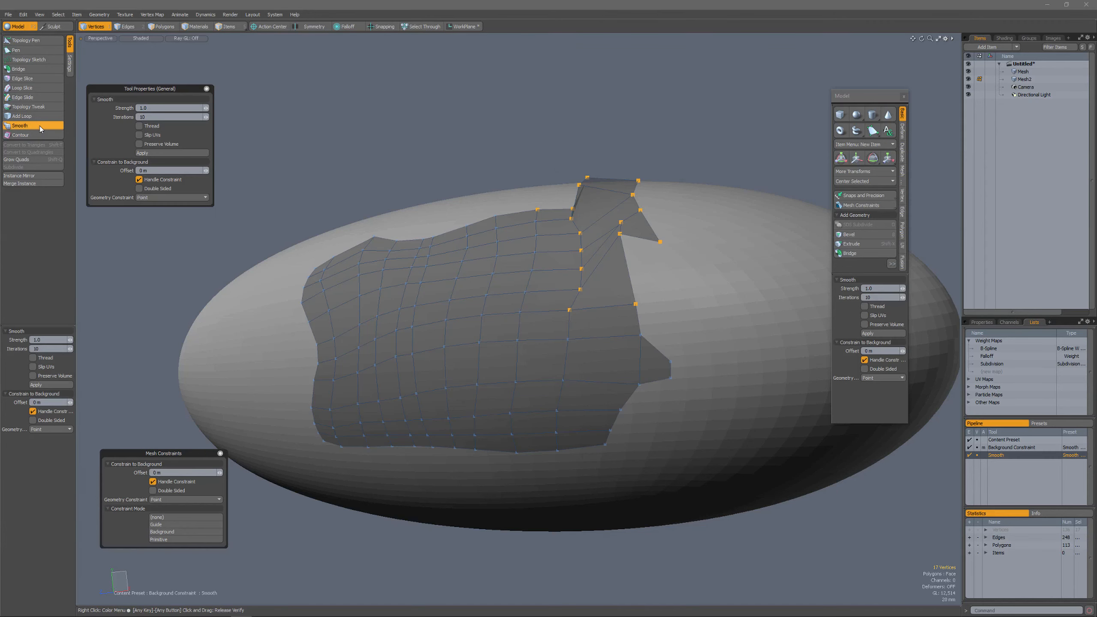
left_click(165, 532)
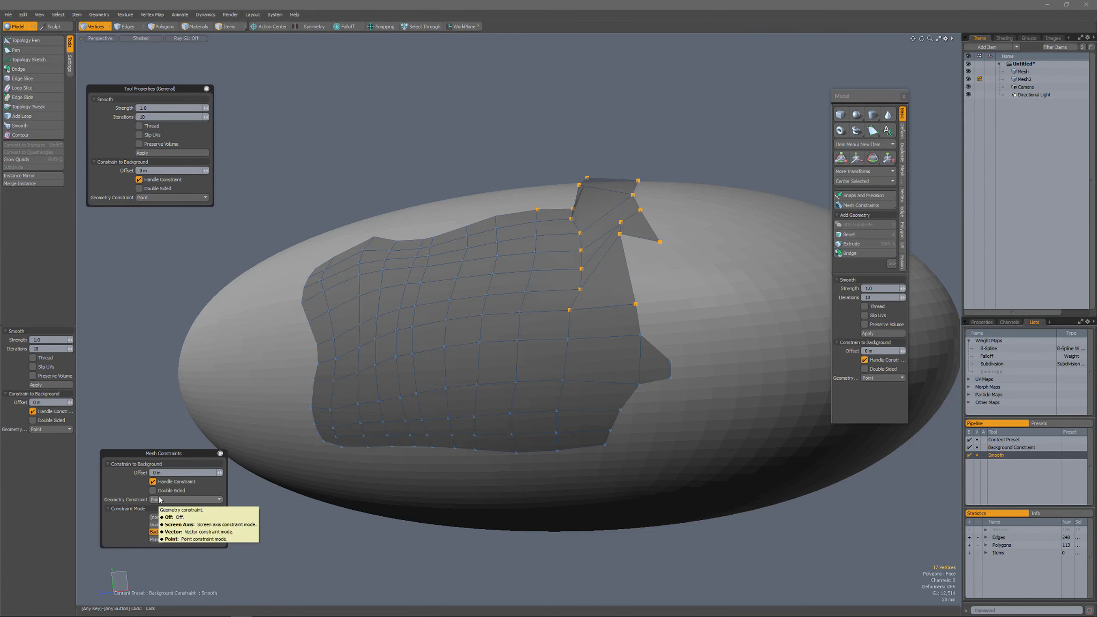
left_click(44, 349)
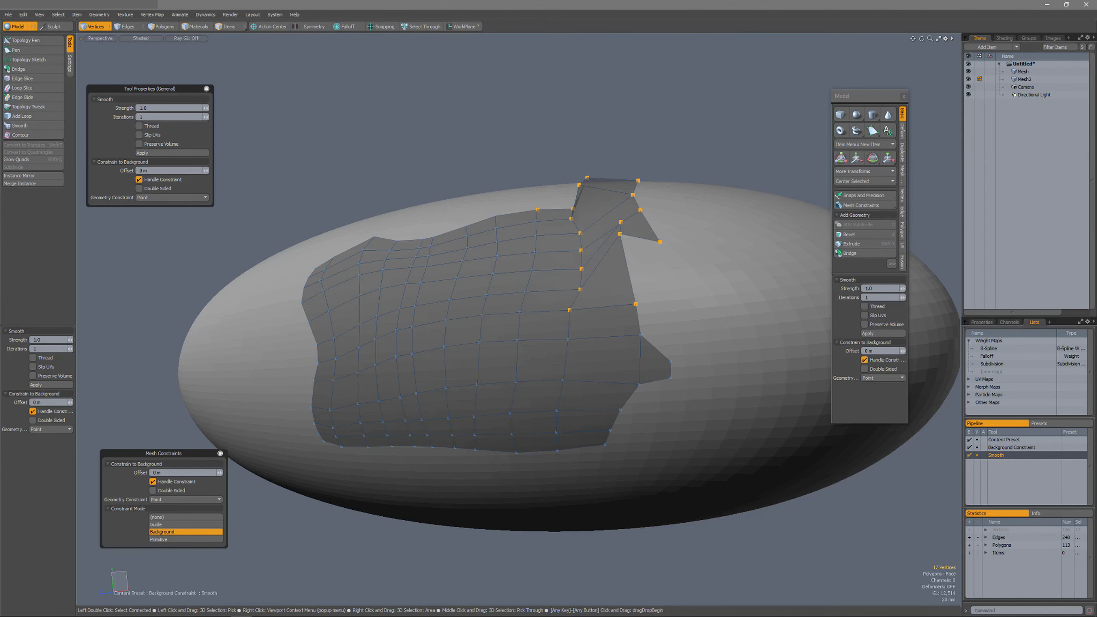
left_click_drag(648, 319, 453, 379, "alt")
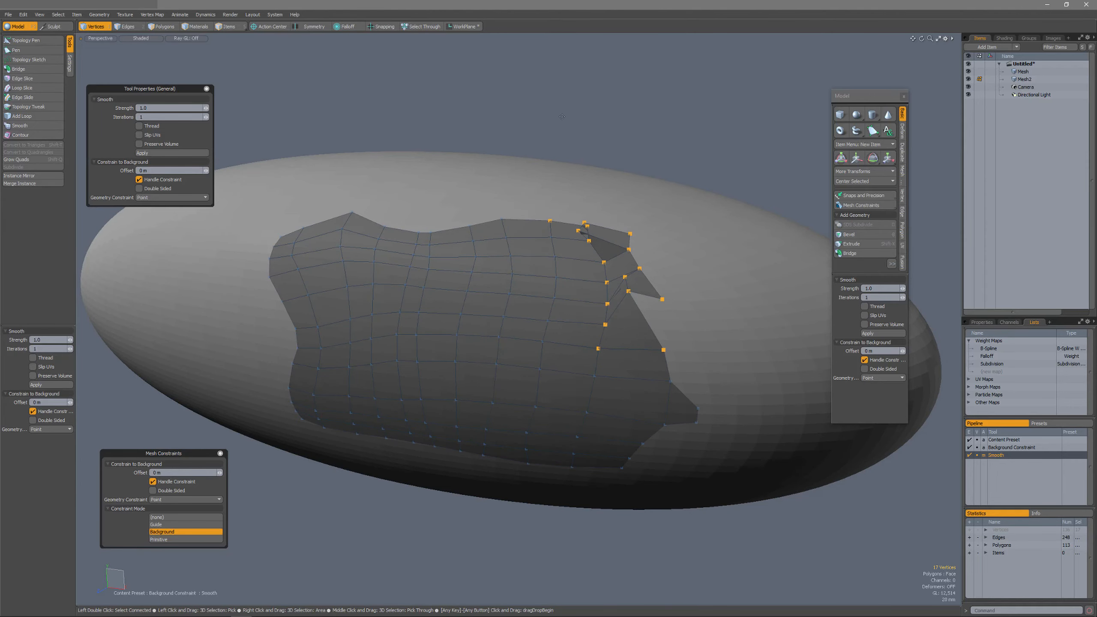
left_click_drag(562, 116, 497, 243, "alt")
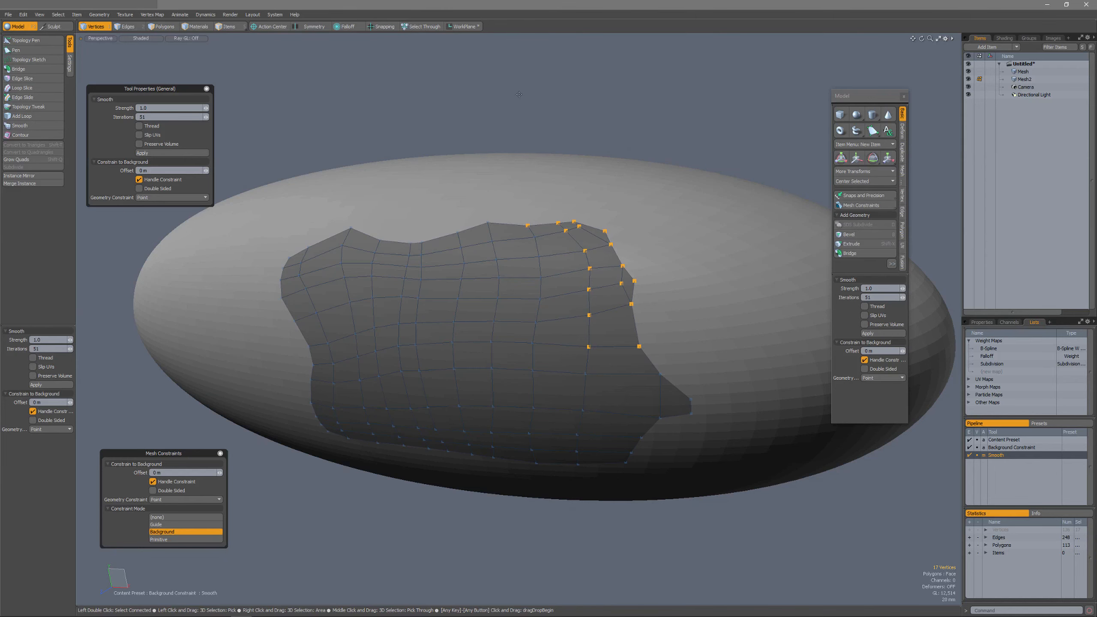
key("space")
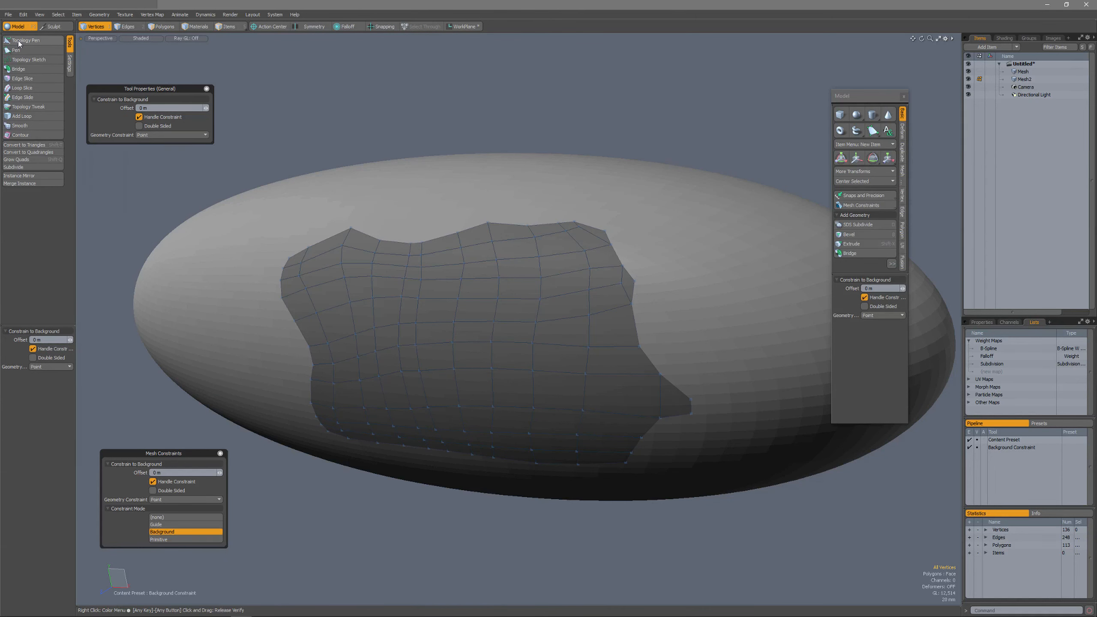
Reshape the patch's upper-right border by moving individual vertices outward with the Topology Pen in Move mode, and drop the tool.
left_click(25, 40)
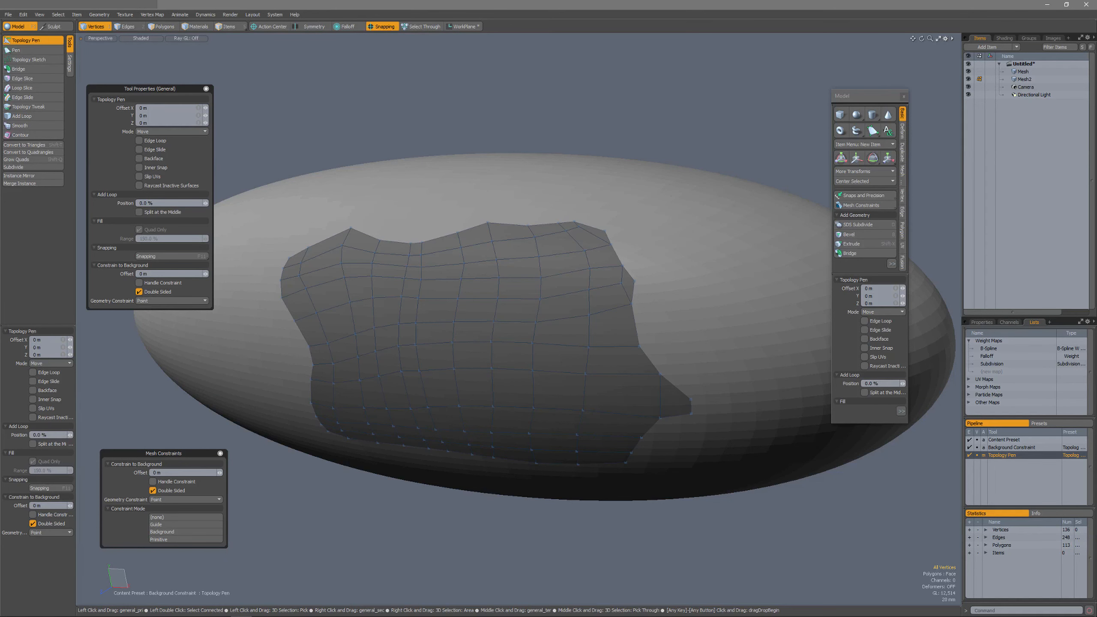
left_click_drag(589, 226, 627, 289, "ctrl")
key("q")
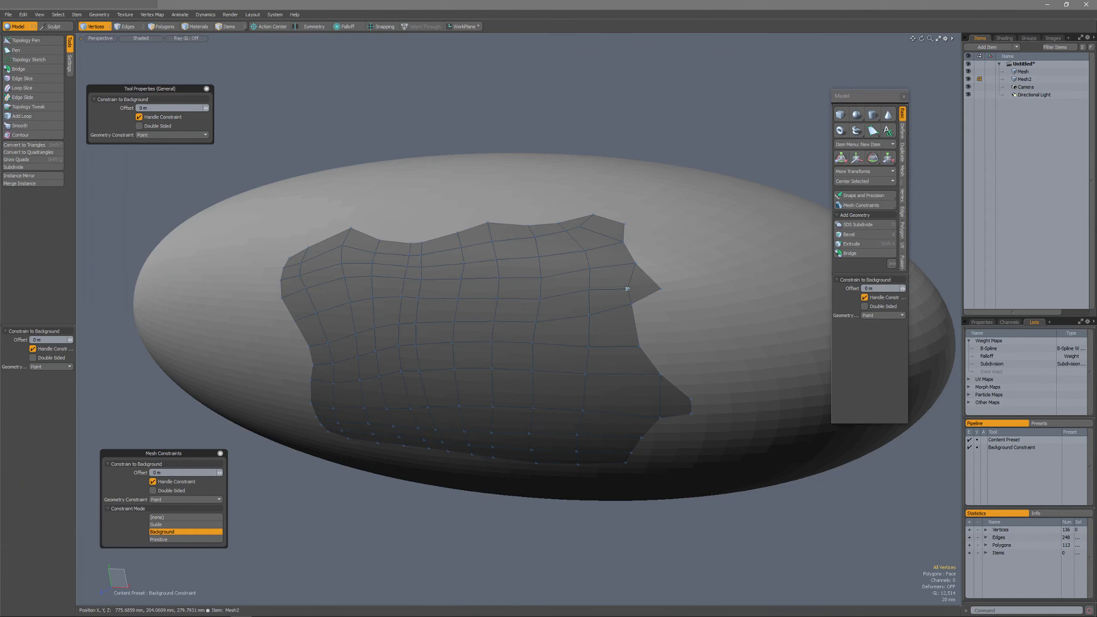
Soft-move the patch's upper-right corner and upper edge with Element falloff while displaying the Falloff weight map, and drop the tool.
key("t")
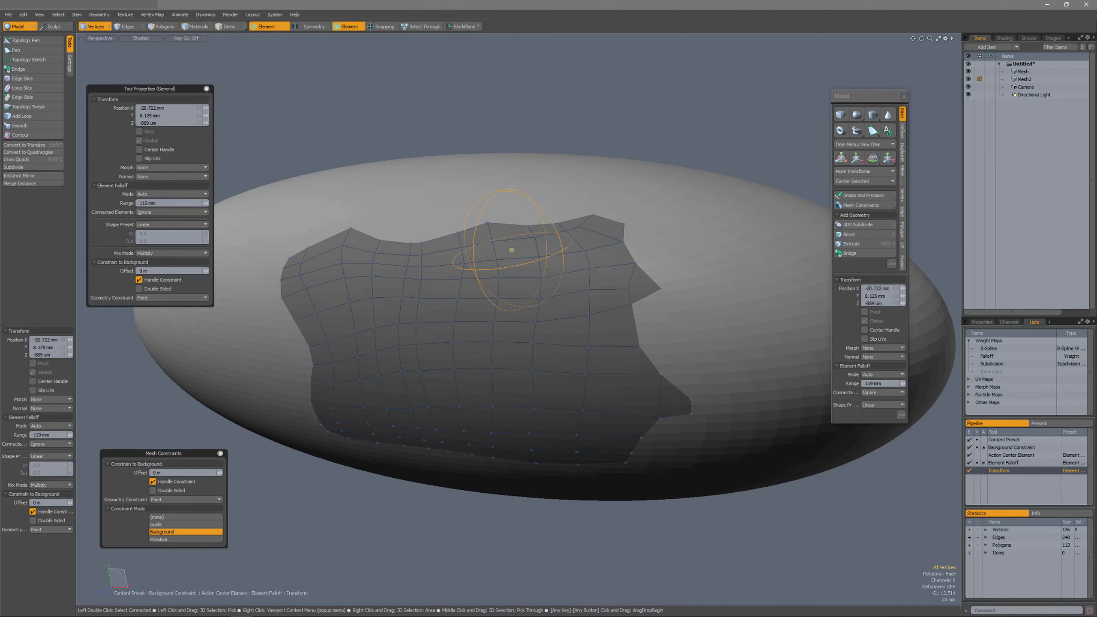
left_click_drag(601, 226, 709, 304)
left_click(987, 355)
left_click_drag(596, 256, 411, 229)
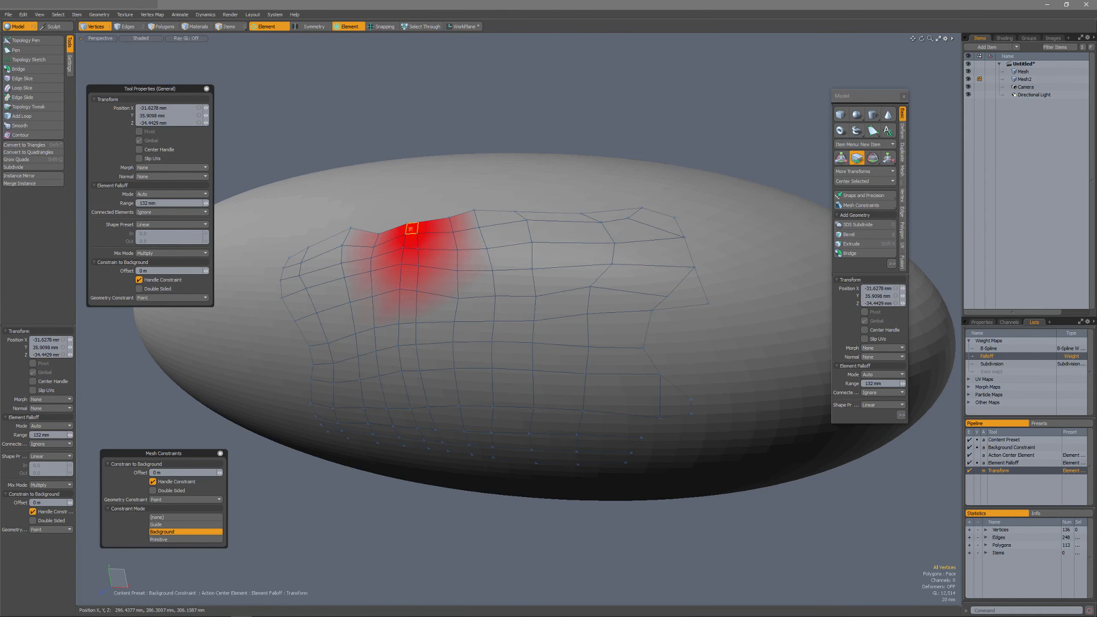
key("space")
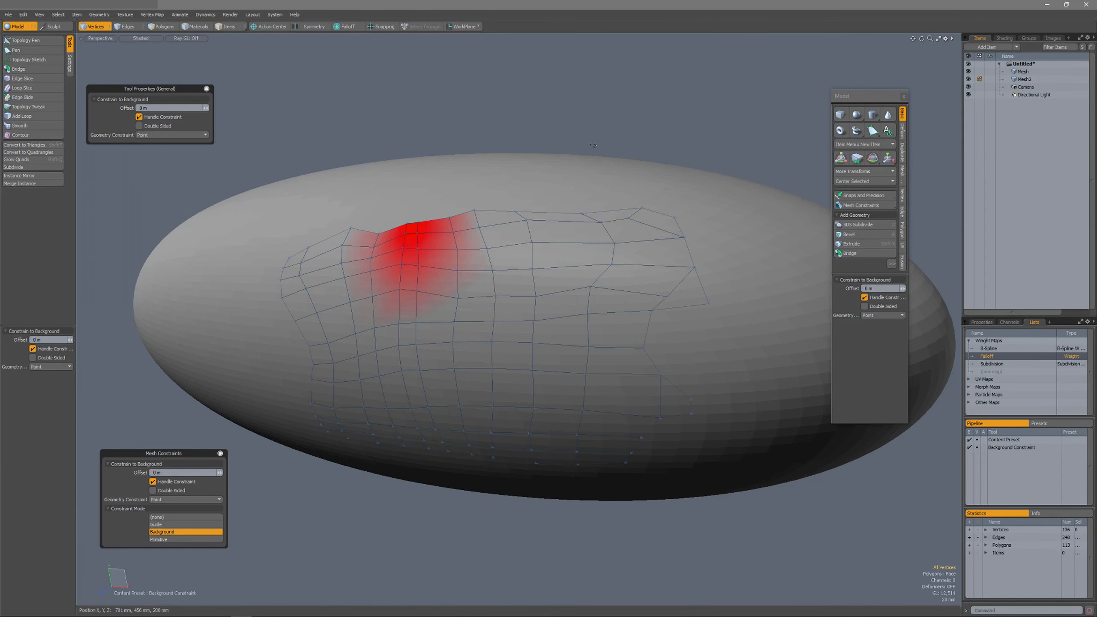
Check the weight map display options for active meshes in the 3D viewport properties.
left_click_drag(594, 159, 493, 162, "alt")
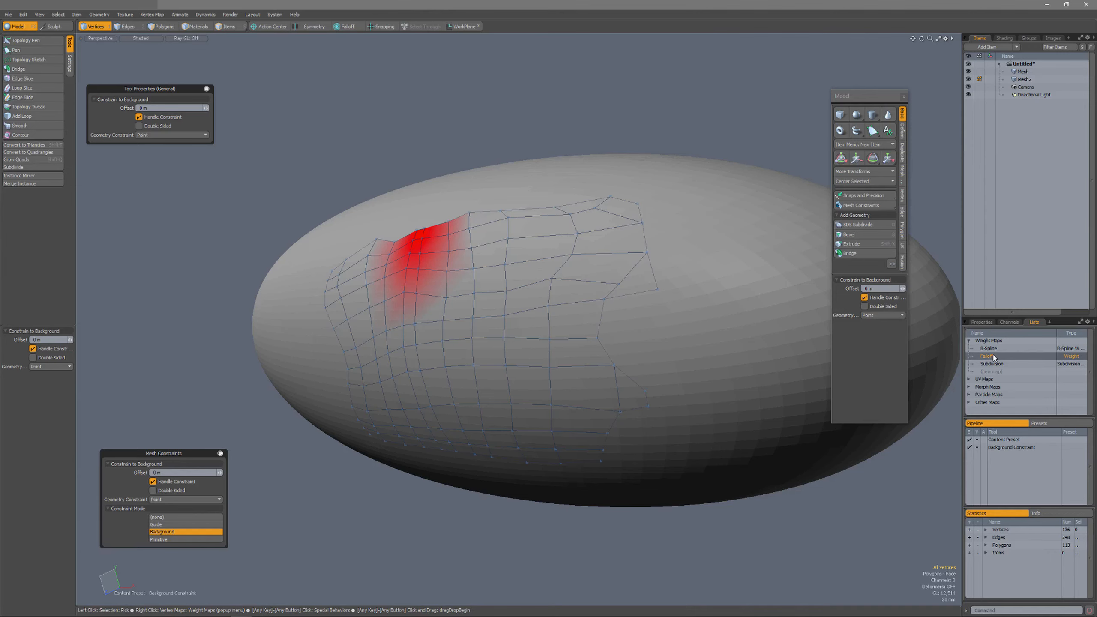
key("o")
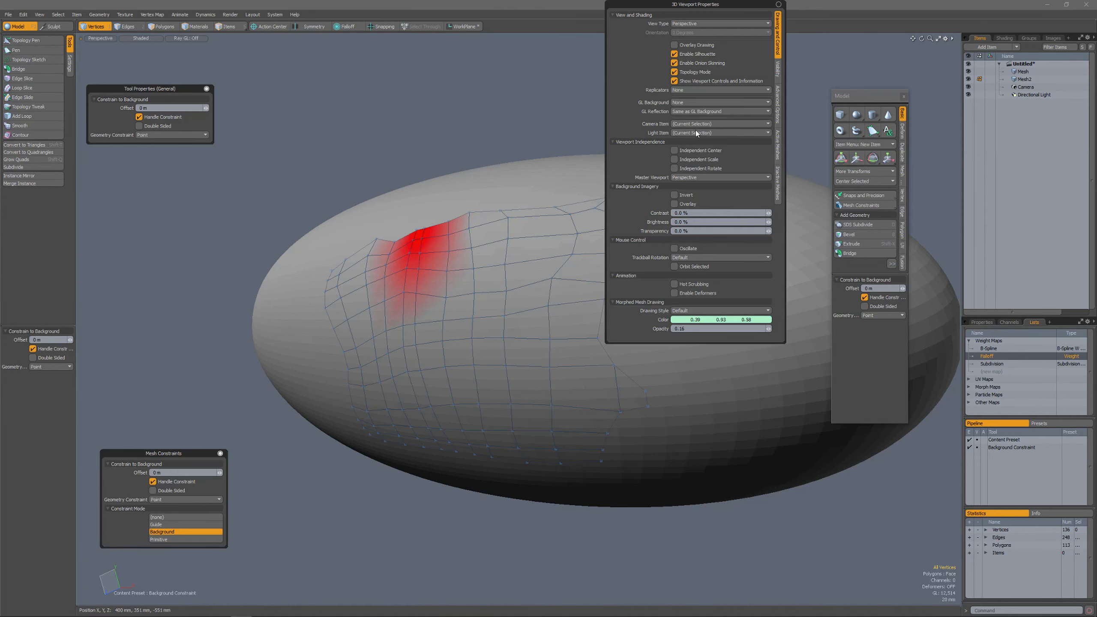
left_click(779, 149)
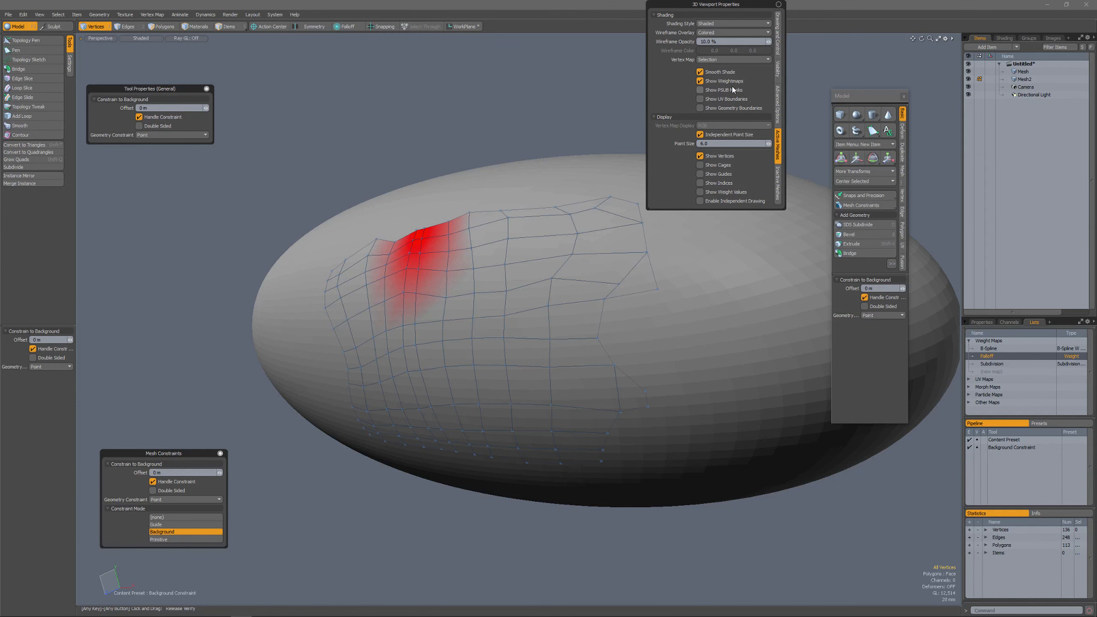
left_click_drag(483, 343, 515, 350, "alt")
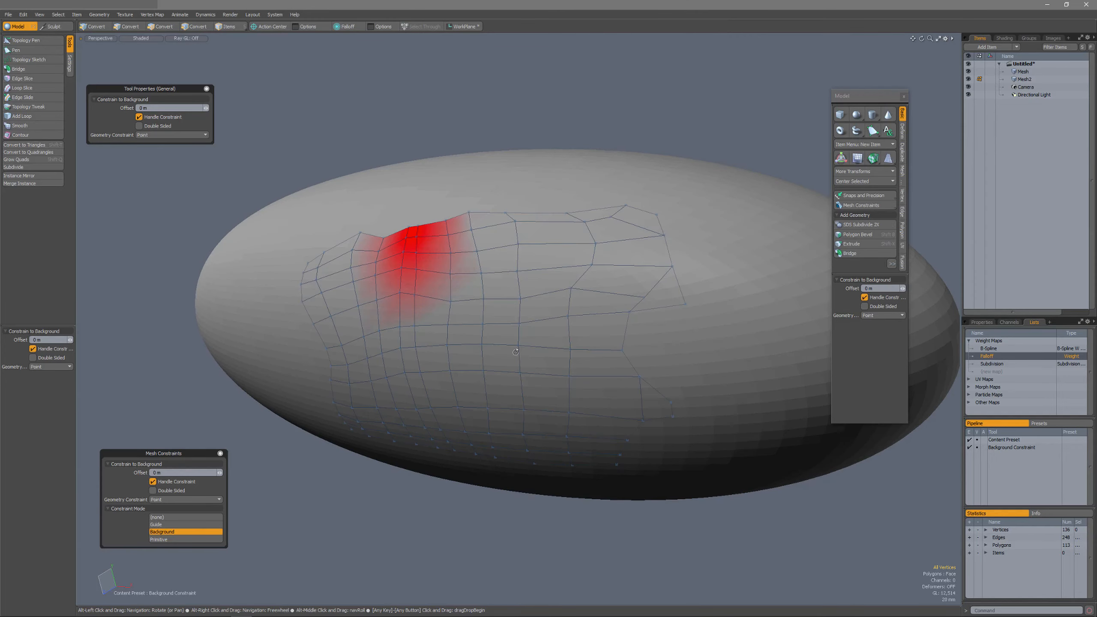
Start the soft element move again, change its falloff to Screen, and set the falloff size to about 183.
key("t")
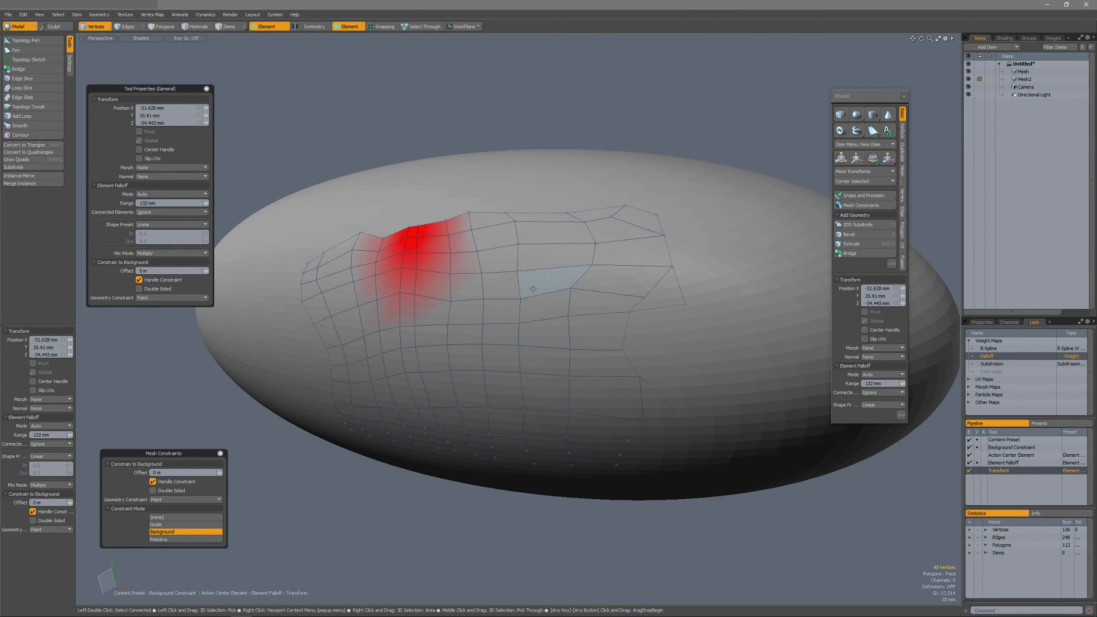
left_click(351, 27)
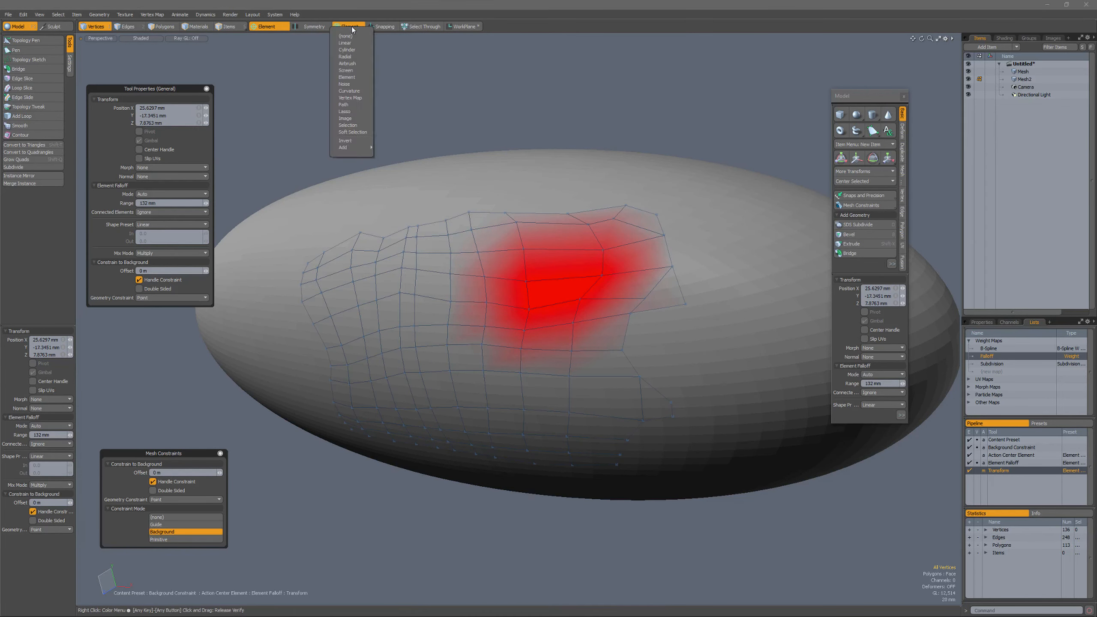
left_click(351, 72)
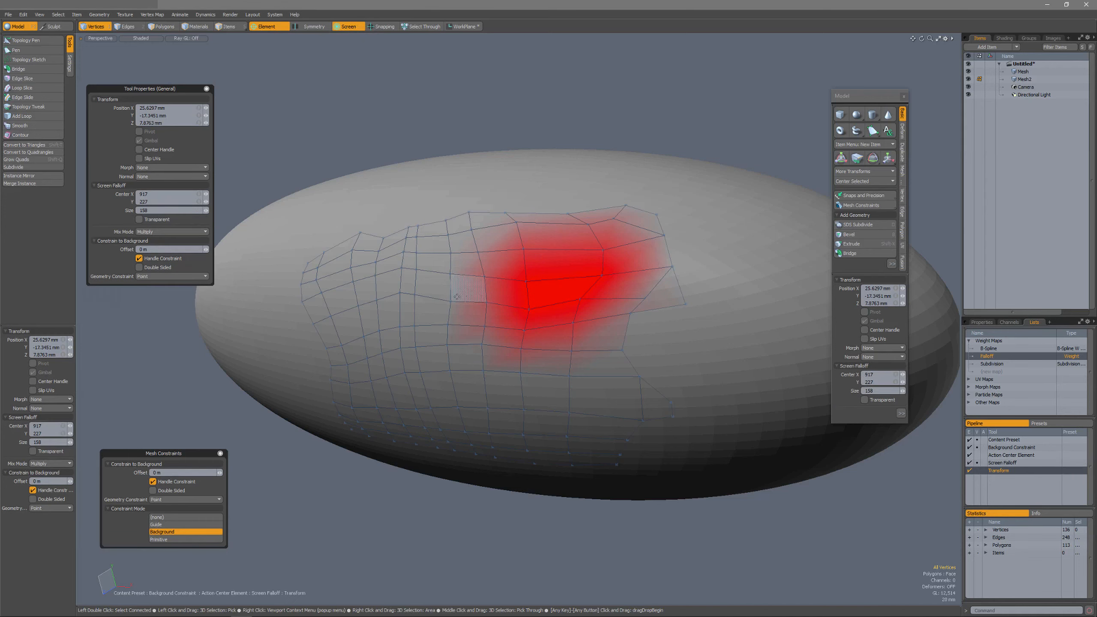
right_click_drag(427, 301, 432, 302)
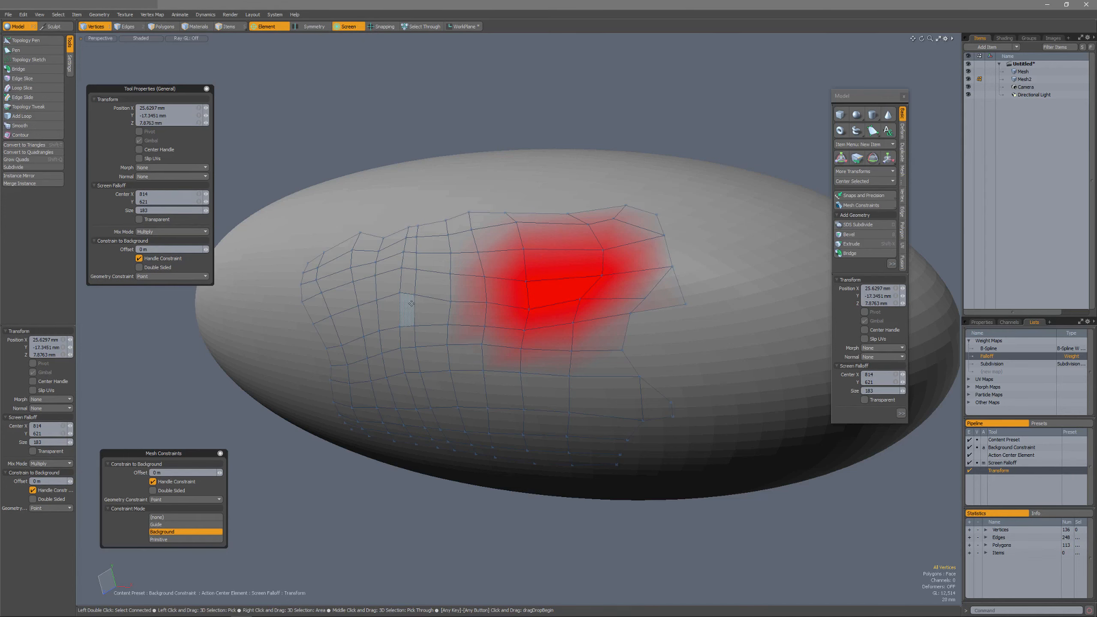
Push and pull several areas across the patch along the background surface with the Screen falloff, and drop the transform tool.
left_click_drag(409, 309, 398, 301)
left_click_drag(427, 261, 365, 277)
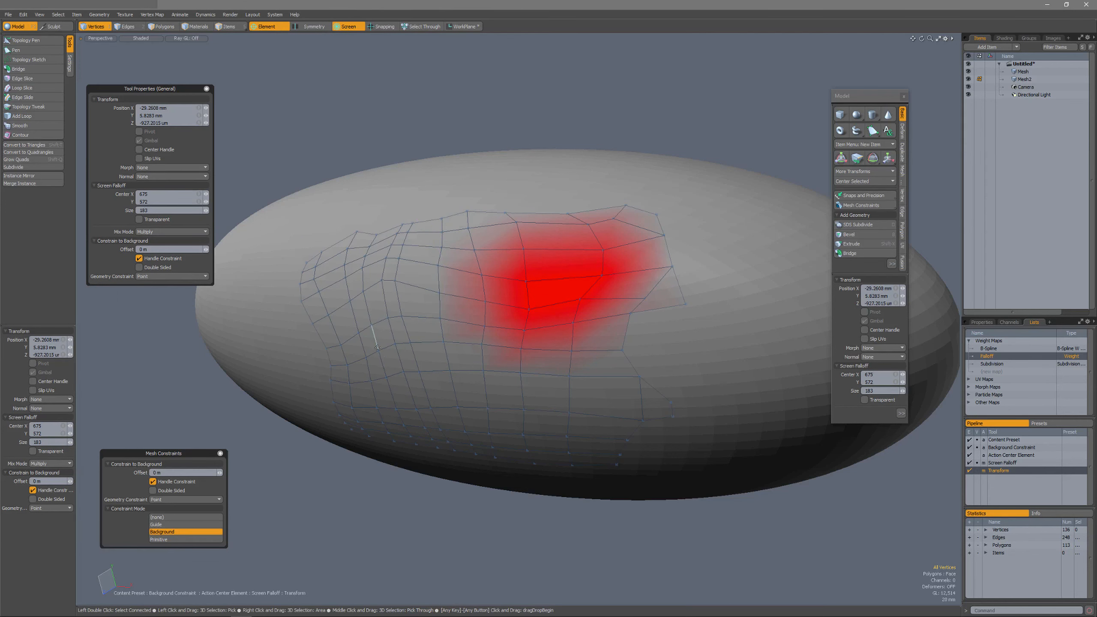
left_click_drag(382, 366, 377, 369)
left_click_drag(504, 373, 512, 393)
left_click_drag(563, 325, 592, 337)
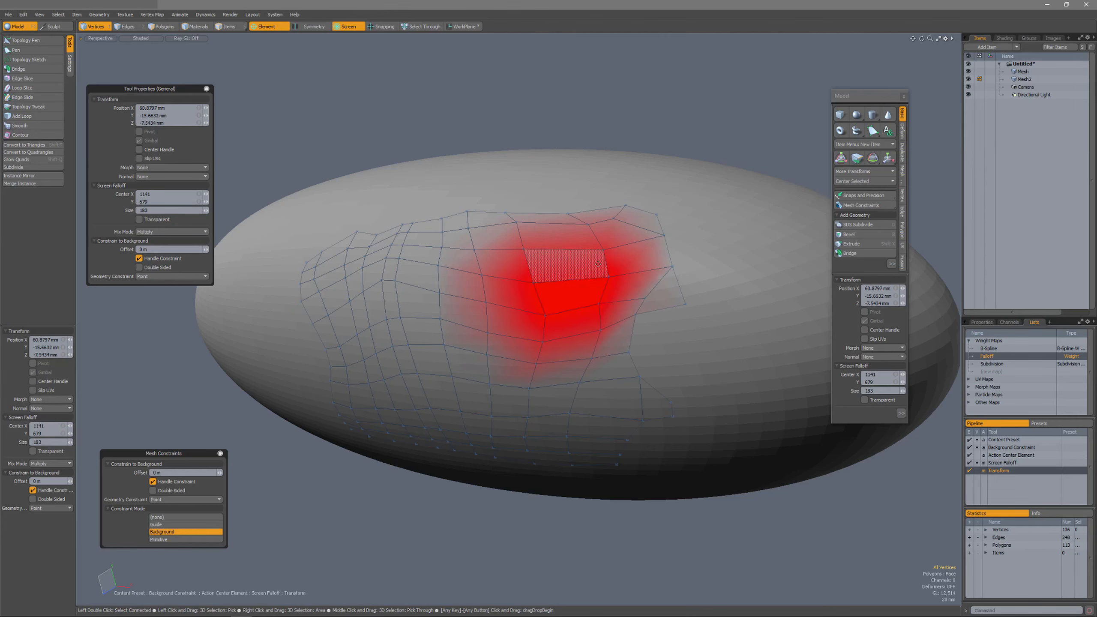
left_click_drag(598, 265, 641, 263)
left_click_drag(509, 234, 491, 217)
left_click_drag(426, 257, 412, 240)
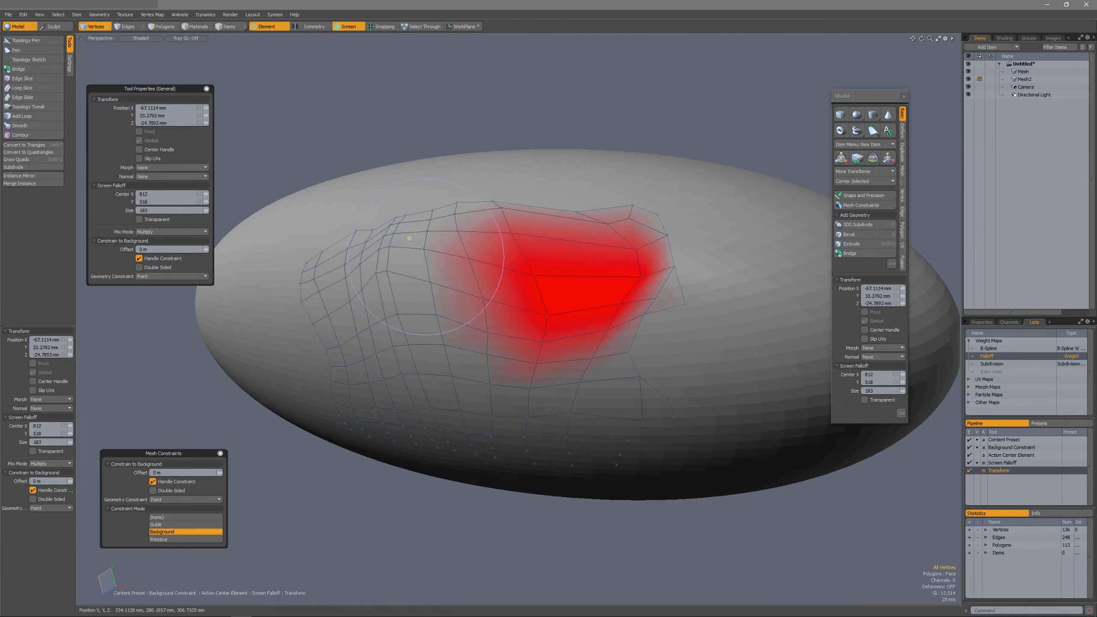
key("q")
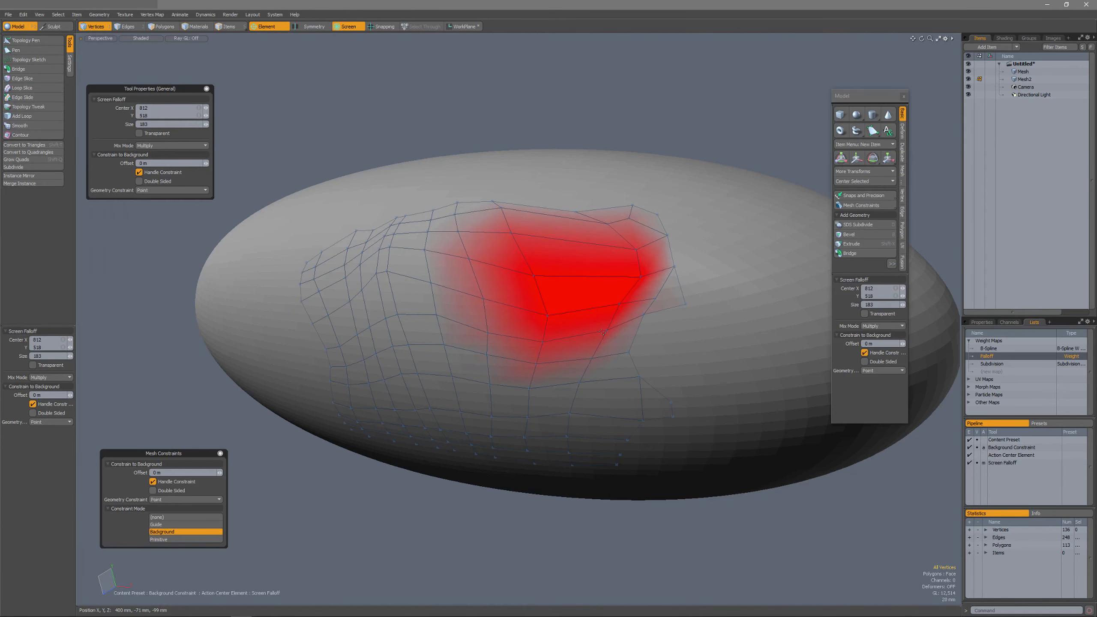